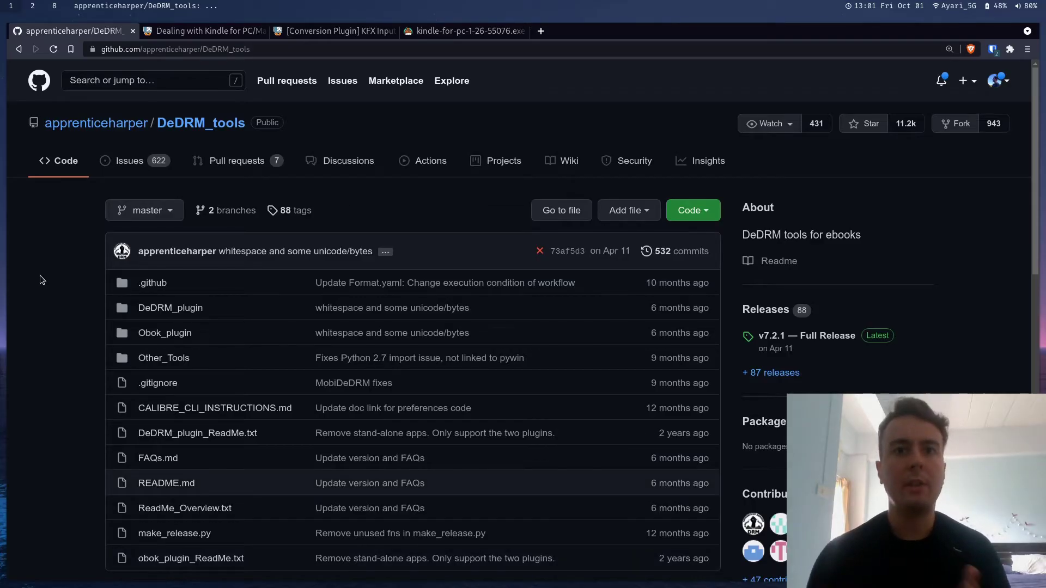
# Reopen the DRM-removal wiki and highlight Adobe Digital Editions in its supported list
pyautogui.click(19, 50)
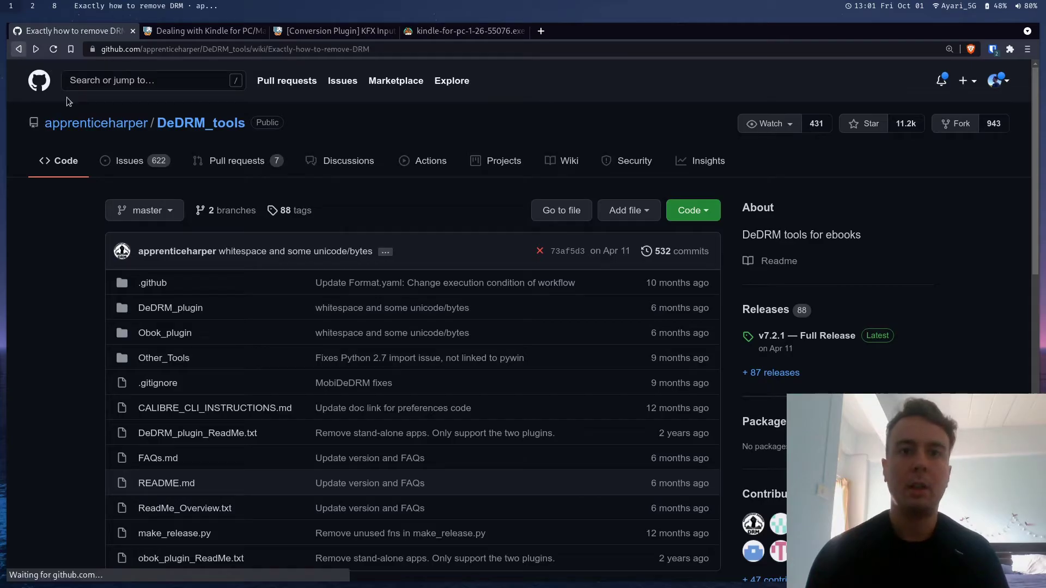
pyautogui.scroll(-4, 136, 328)
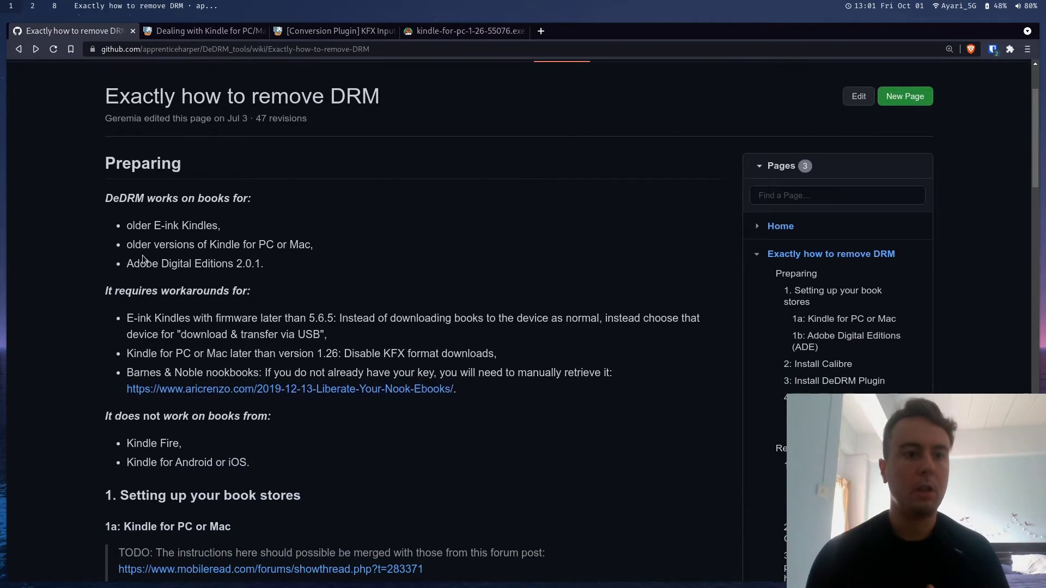
pyautogui.moveTo(139, 264); pyautogui.dragTo(217, 270)
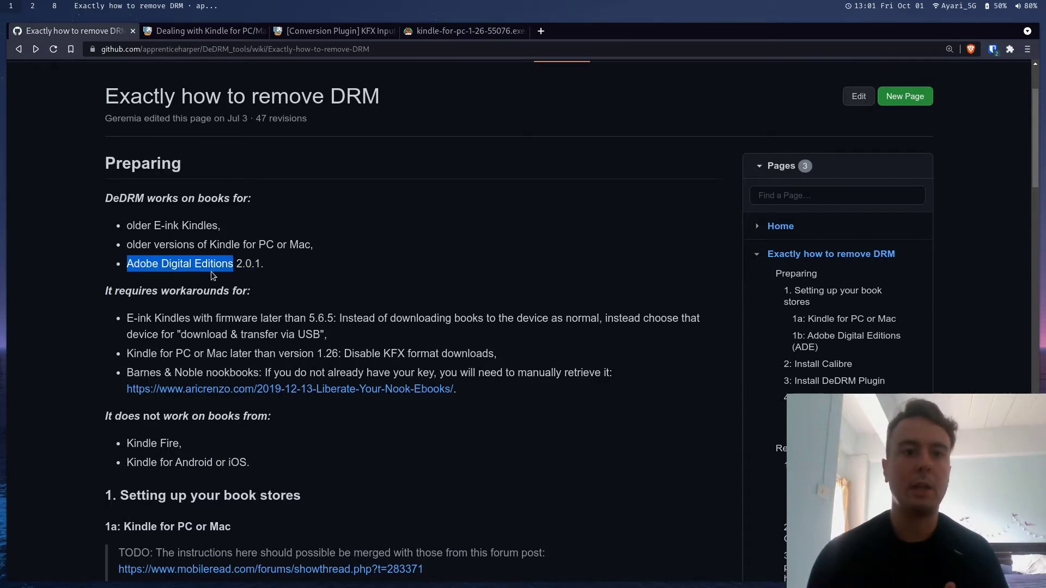
pyautogui.click(227, 280)
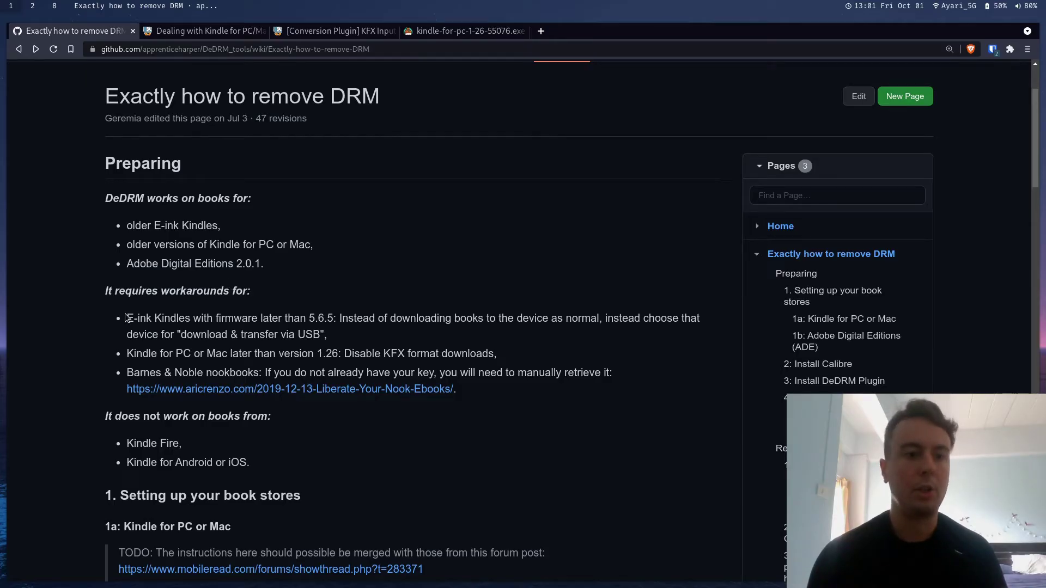
pyautogui.scroll(-3, 94, 323)
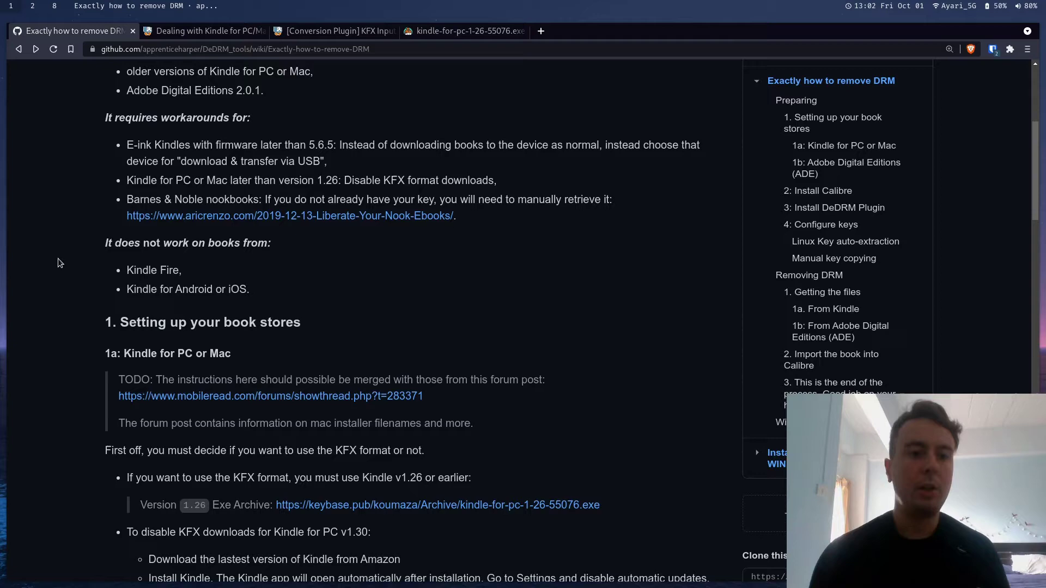
# Highlight the wiki's Kindle for PC v1.17 and v1.26 version notes
pyautogui.scroll(-3, 58, 258)
pyautogui.scroll(-5, 58, 258)
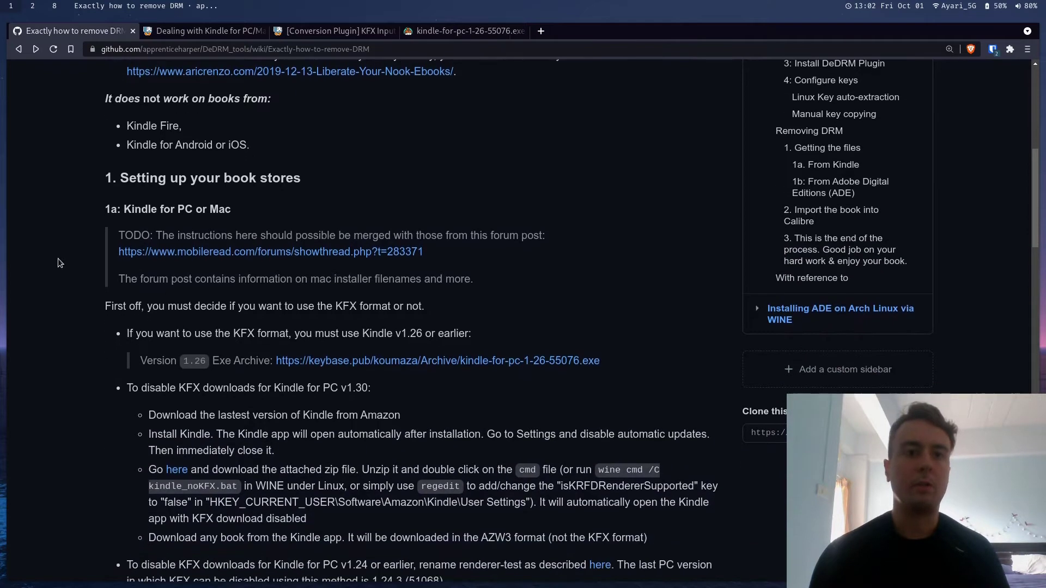
pyautogui.scroll(-8, 57, 264)
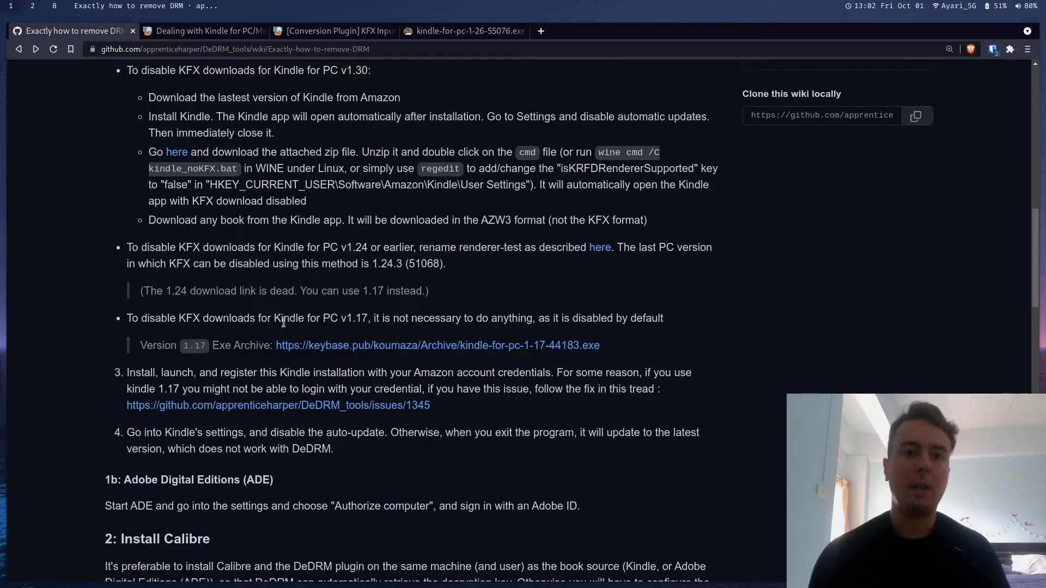
pyautogui.moveTo(274, 321); pyautogui.dragTo(360, 324)
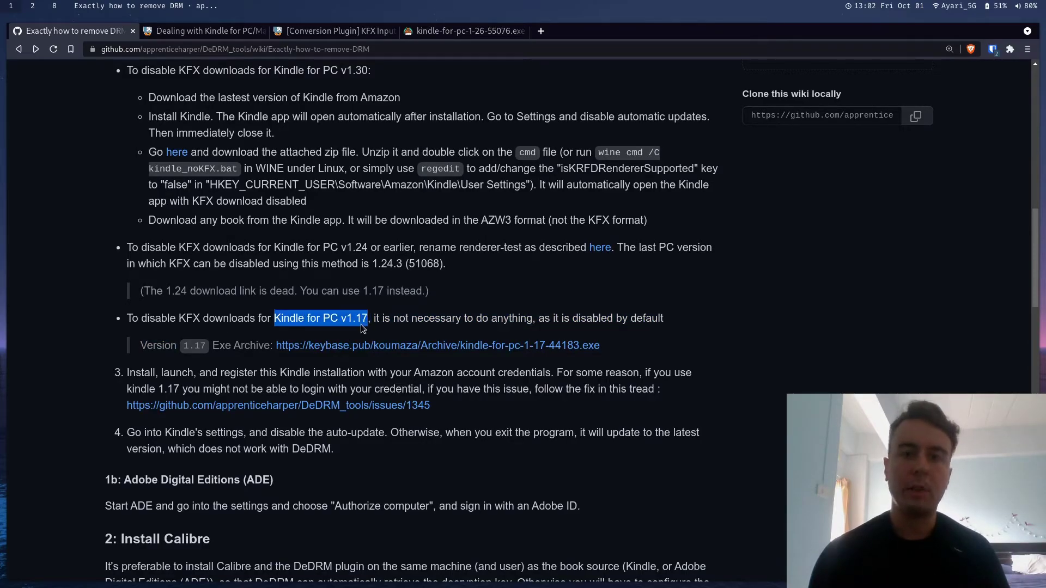
pyautogui.click(360, 326)
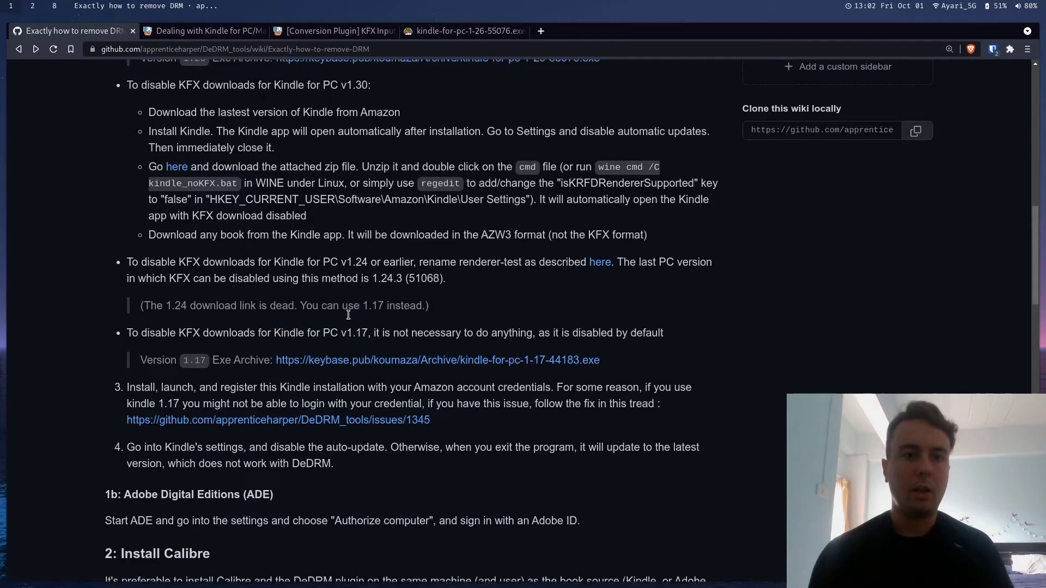
pyautogui.scroll(2, 274, 133)
pyautogui.scroll(2, 280, 136)
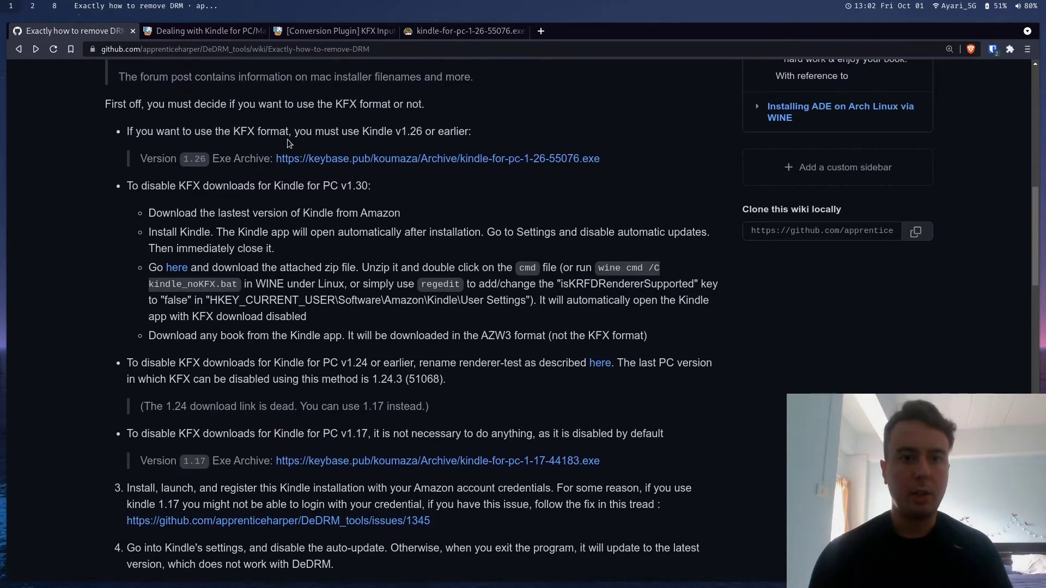
pyautogui.doubleClick(399, 131)
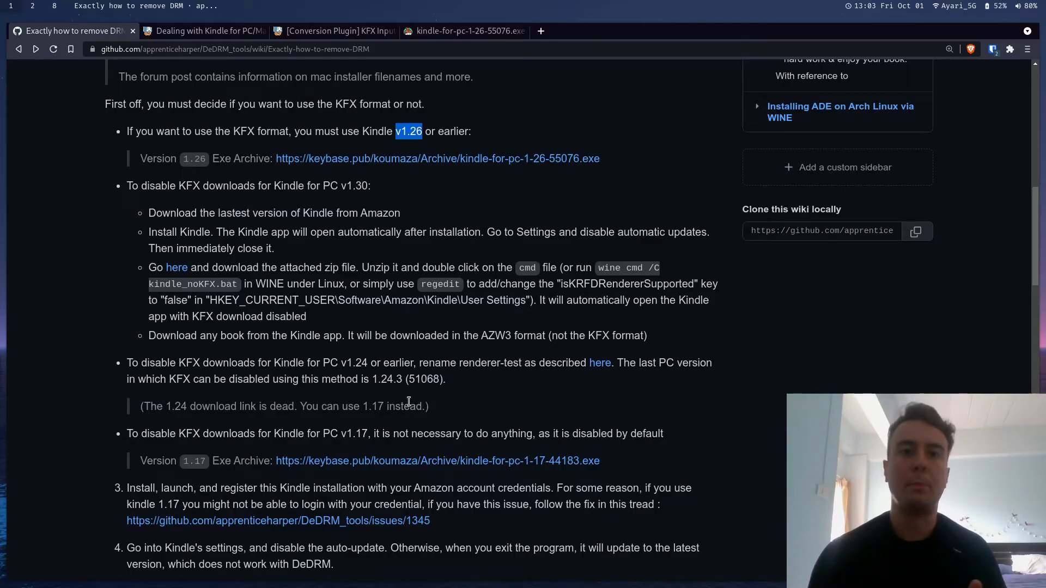
pyautogui.scroll(2, 420, 360)
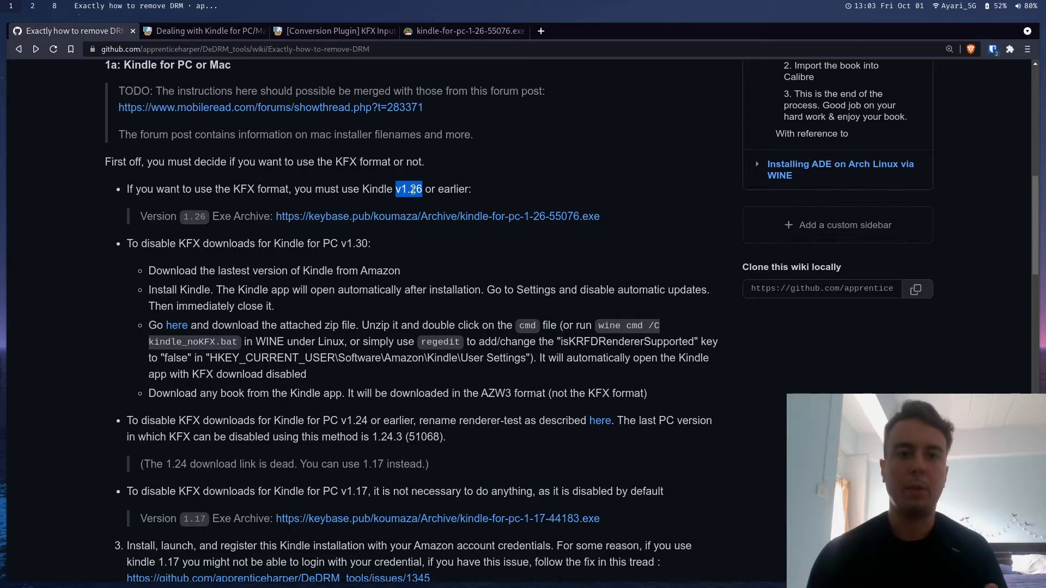
pyautogui.click(440, 165)
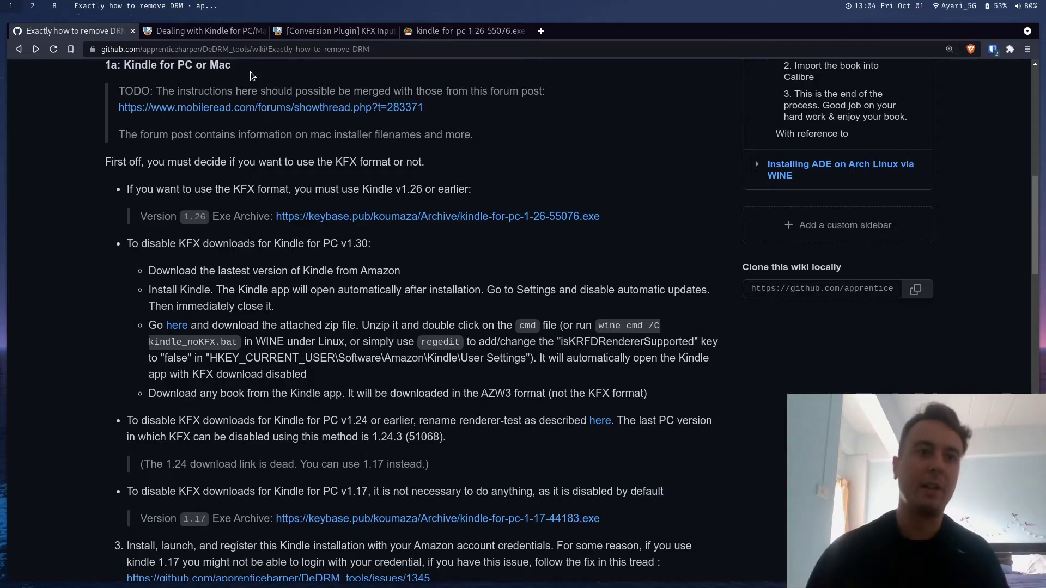
pyautogui.click(206, 33)
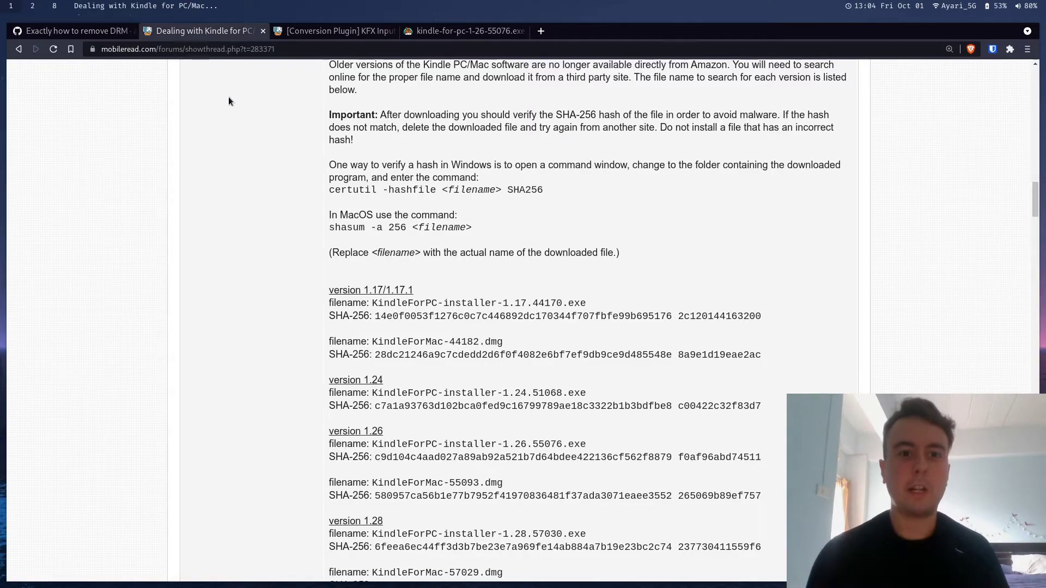
pyautogui.scroll(-4, 264, 185)
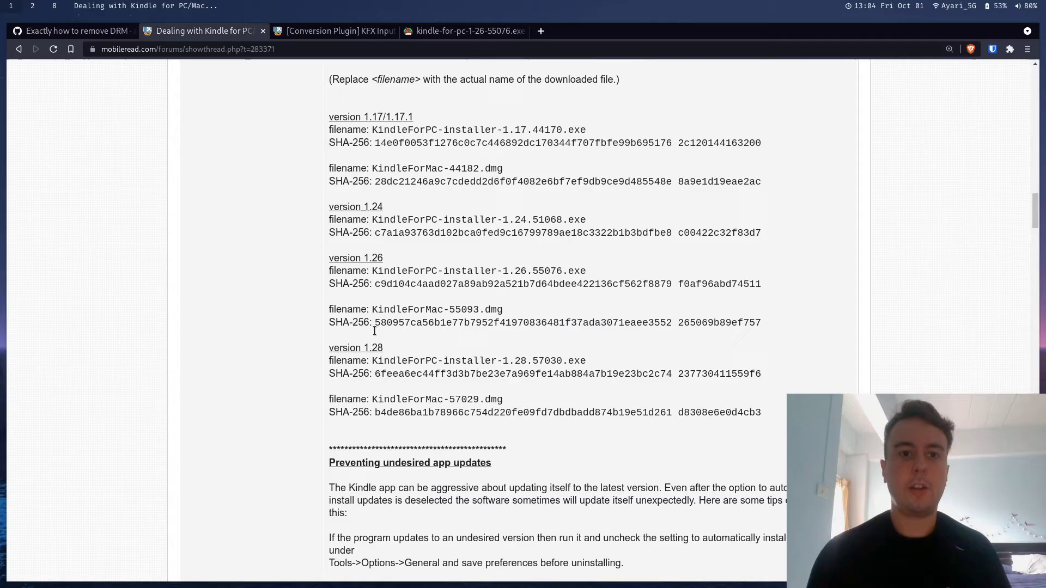
pyautogui.scroll(5, 430, 254)
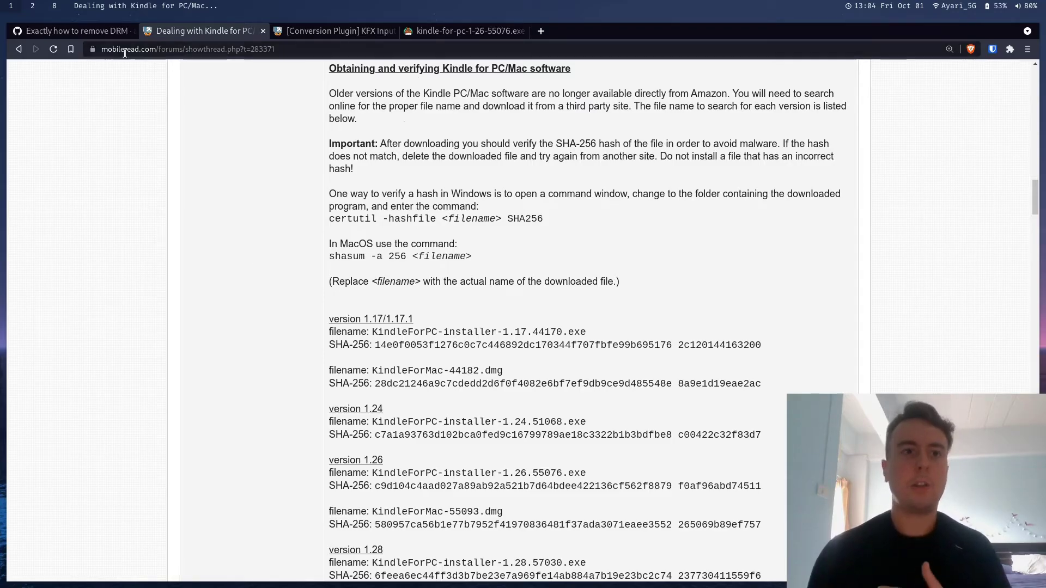
pyautogui.click(458, 31)
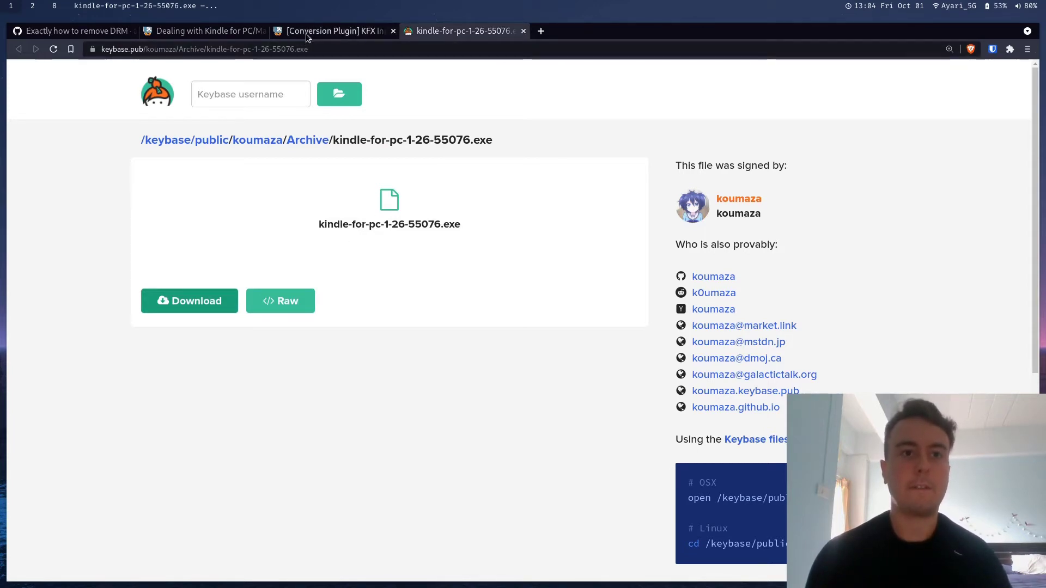
pyautogui.click(344, 30)
pyautogui.click(221, 29)
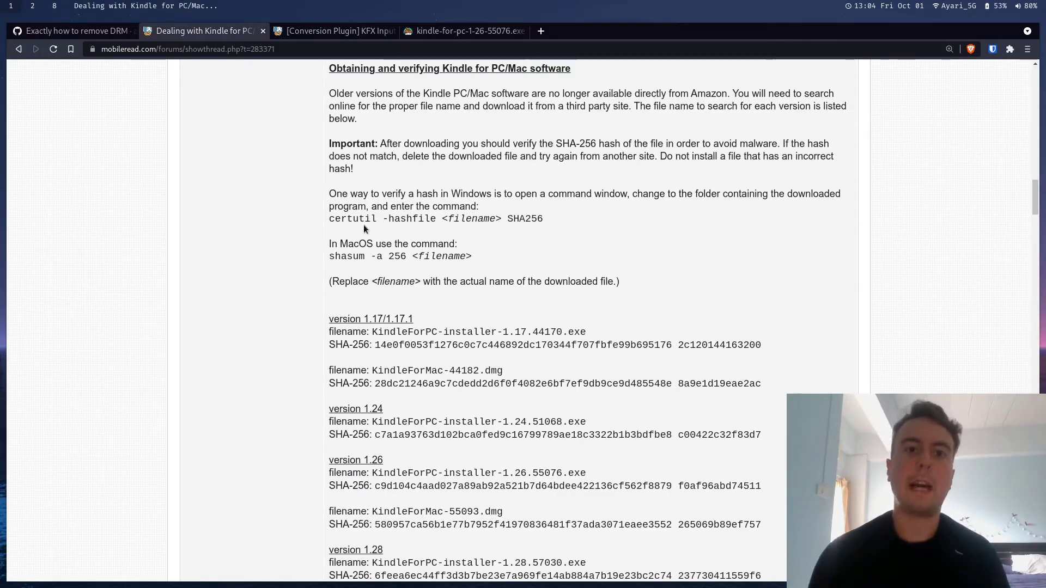
# Open an enlarged terminal and move into the downloads folder
pyautogui.press('super+Return')
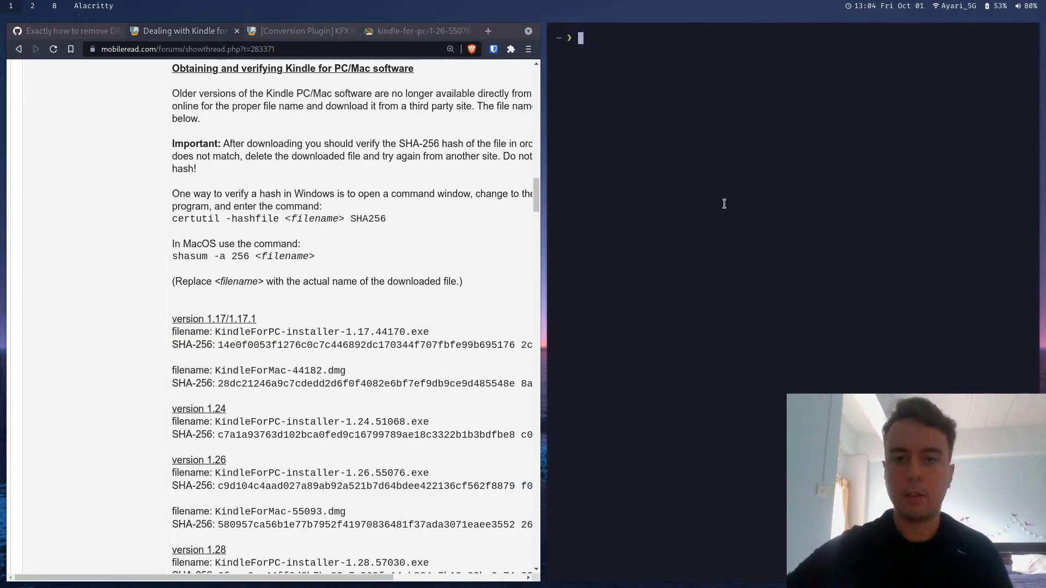
pyautogui.hotkey('ctrl', '=')
pyautogui.hotkey('ctrl', '=')
pyautogui.hotkey('ctrl', '=')
pyautogui.hotkey('ctrl', '=')
pyautogui.hotkey('ctrl', '=')
pyautogui.write('cd down')
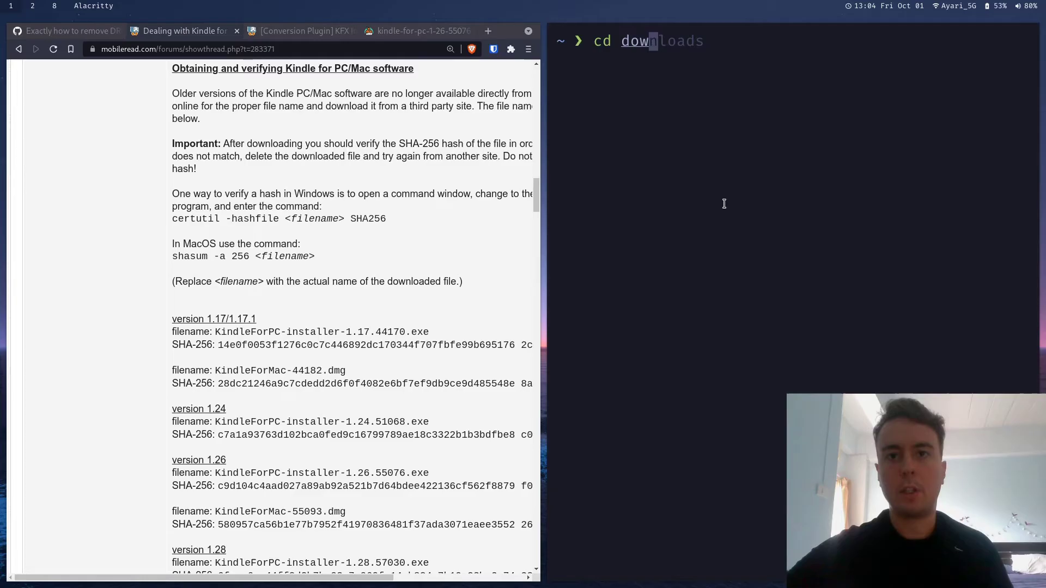
pyautogui.write('loads')
pyautogui.press('Return')
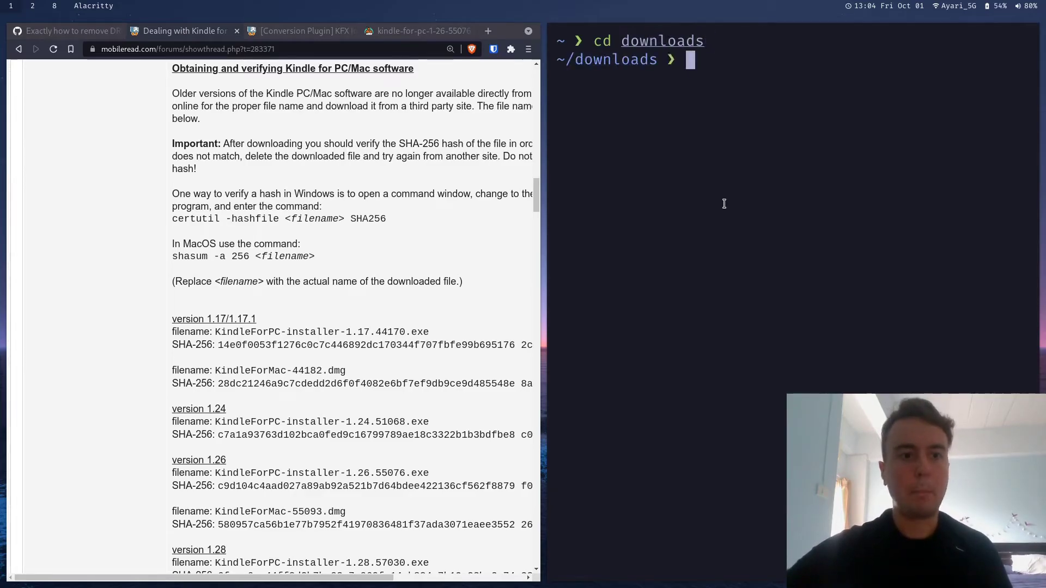
# Compute the SHA-256 hash of kindle-for-pc-1-26-55076.exe with 'shasum -a 256'
pyautogui.write('s')
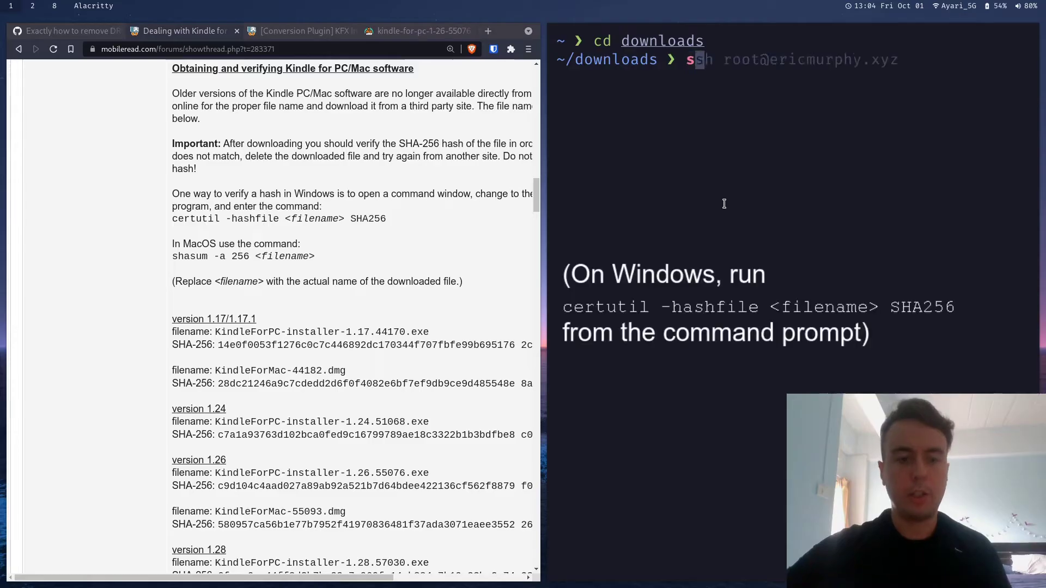
pyautogui.write('hasum')
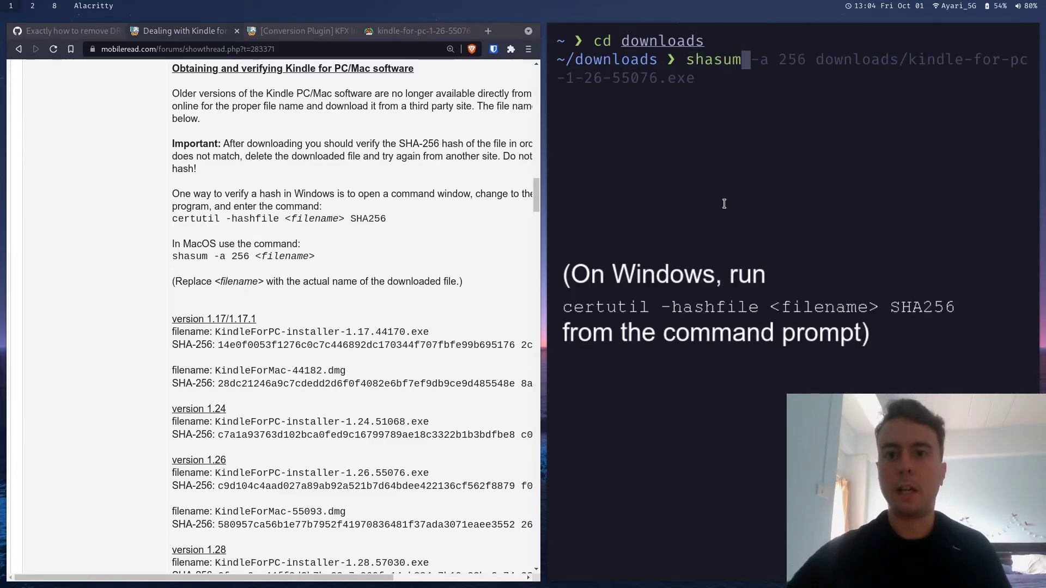
pyautogui.write(' -a 2')
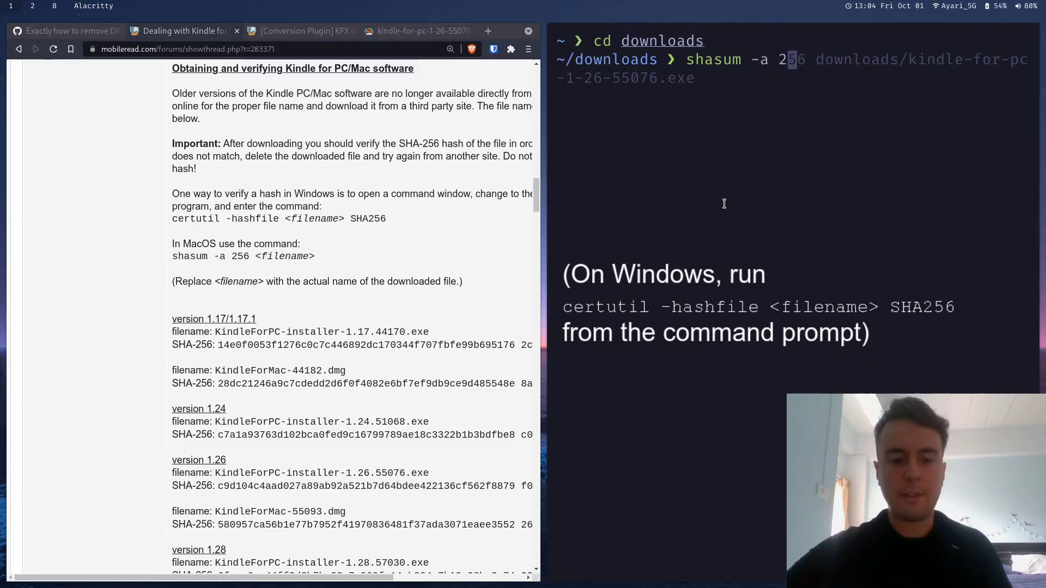
pyautogui.write('56 kin')
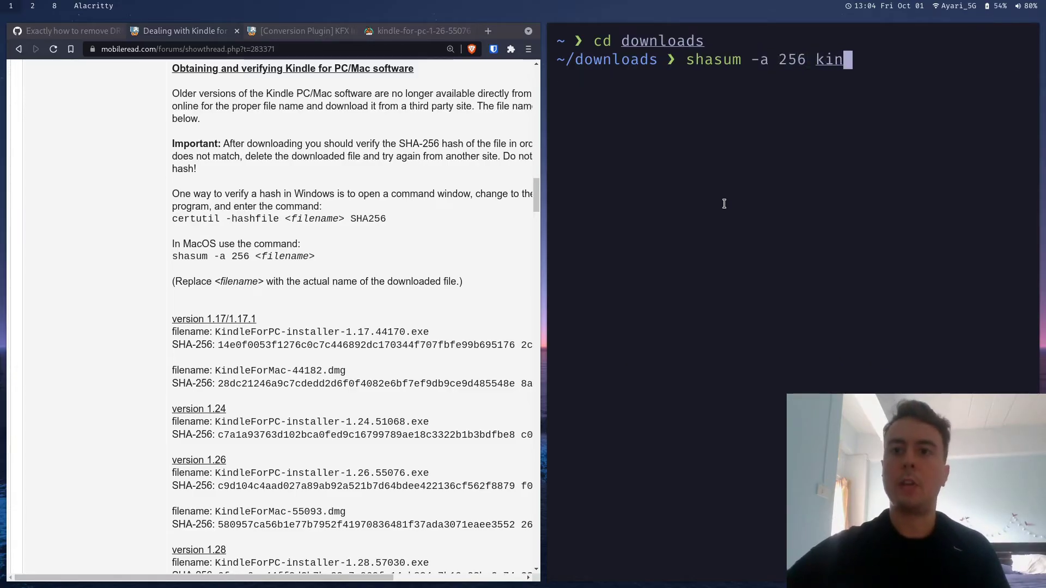
pyautogui.press('Tab')
pyautogui.write('.')
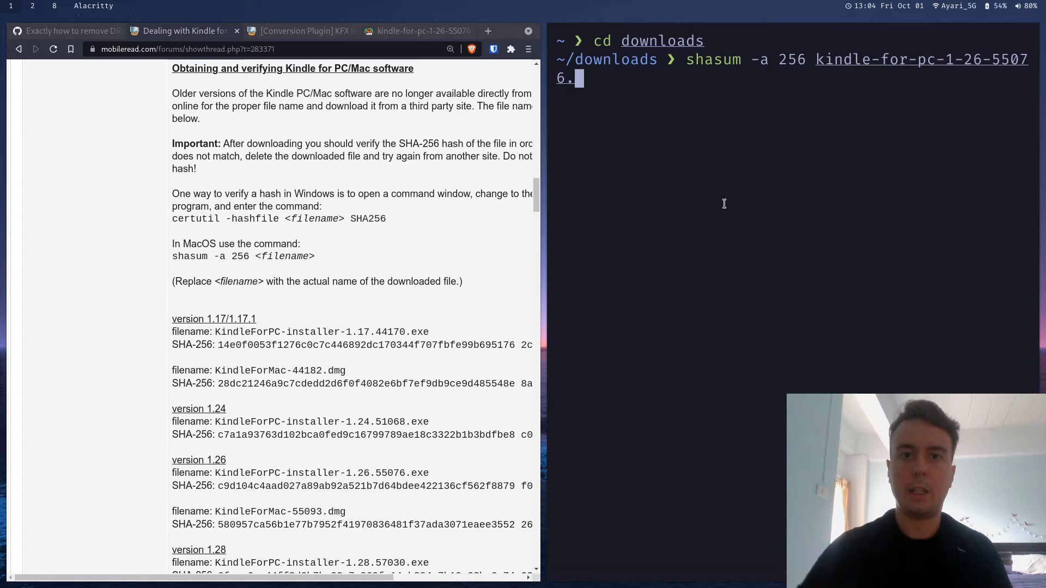
pyautogui.press('Tab')
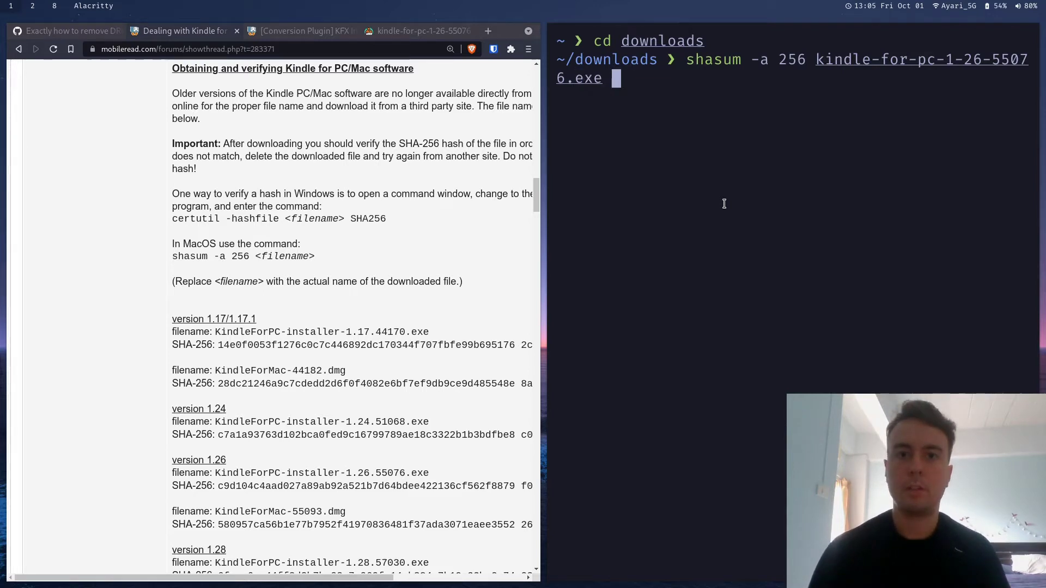
pyautogui.press('Return')
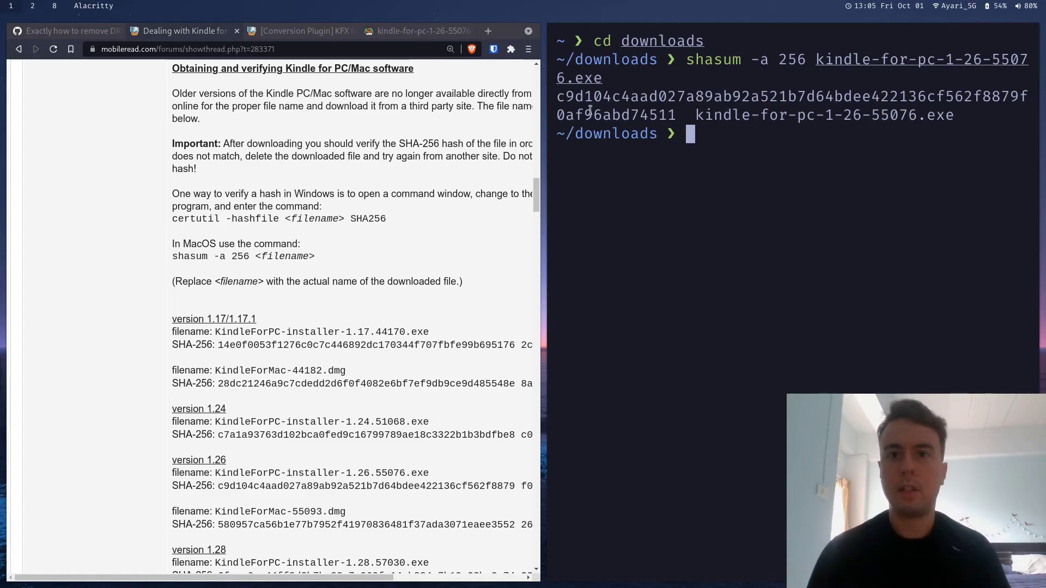
# Compare the computed installer hash c9d104c4… with the forum's published version 1.26 hash
pyautogui.moveTo(556, 94); pyautogui.dragTo(636, 106)
pyautogui.click(636, 106)
pyautogui.scroll(-5, 391, 287)
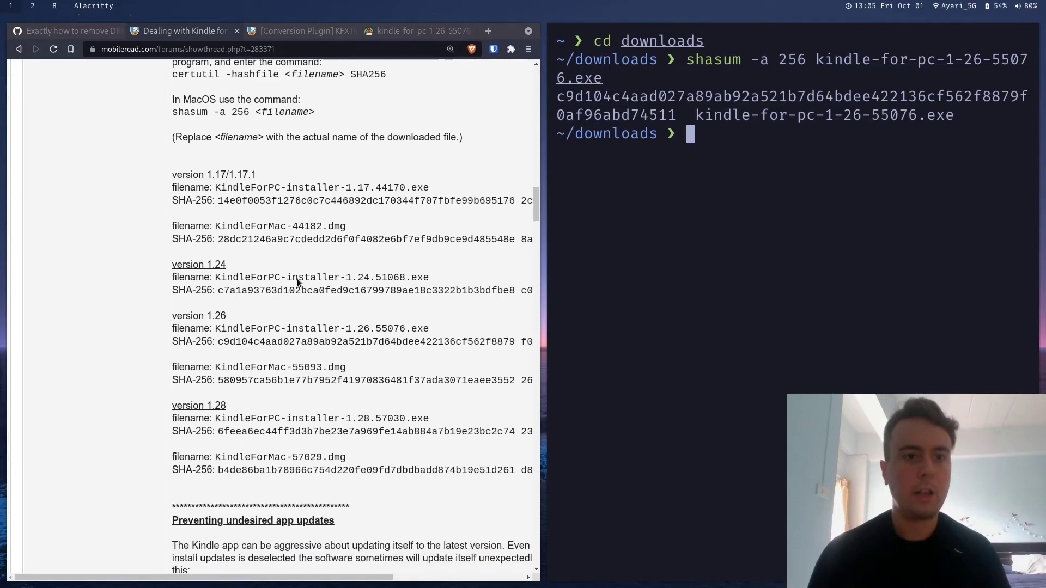
pyautogui.scroll(-2, 238, 289)
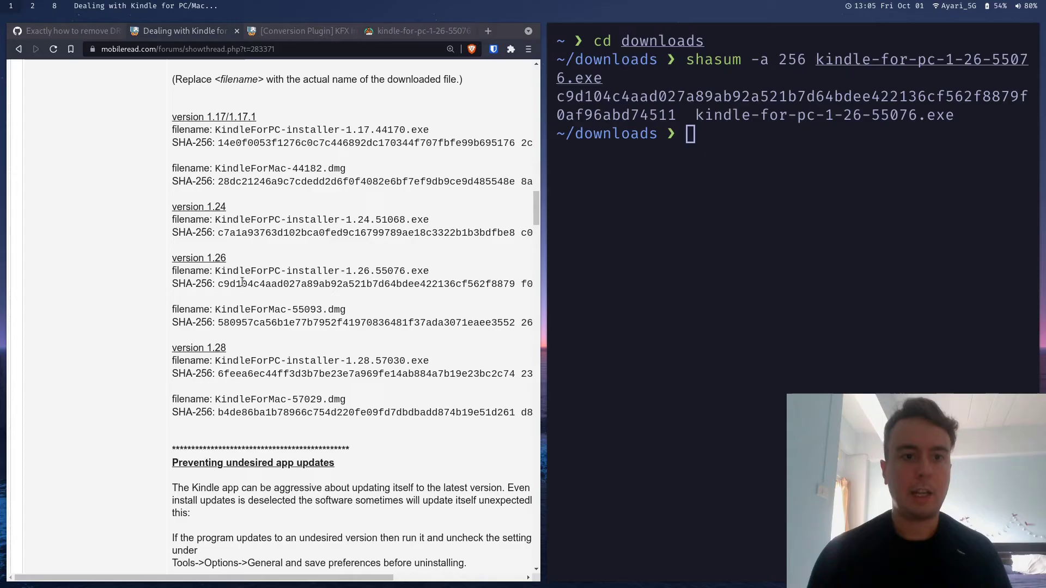
pyautogui.doubleClick(501, 283)
pyautogui.doubleClick(751, 97)
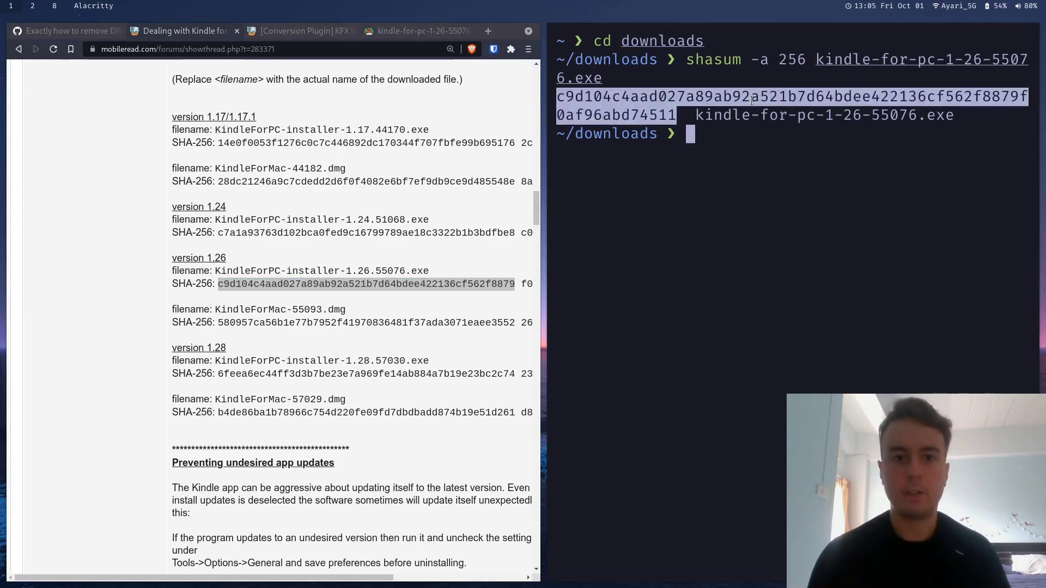
pyautogui.hscroll(3, 473, 303)
pyautogui.click(737, 200)
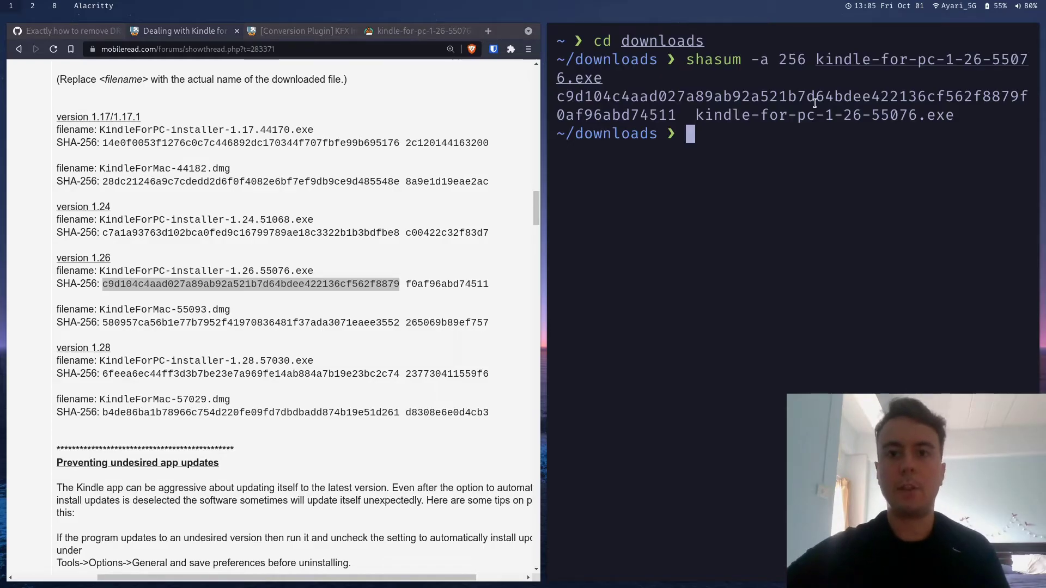
# Run the Kindle installer under Wine with 'wine kindle-for-pc-1-26-55076.exe'
pyautogui.write('wine')
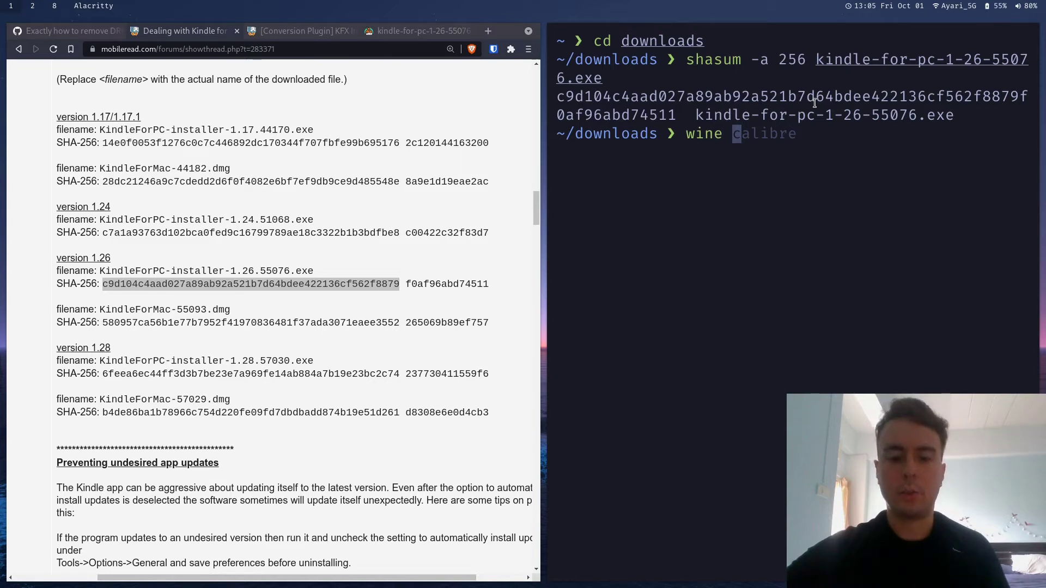
pyautogui.hotkey('ctrl', 'c')
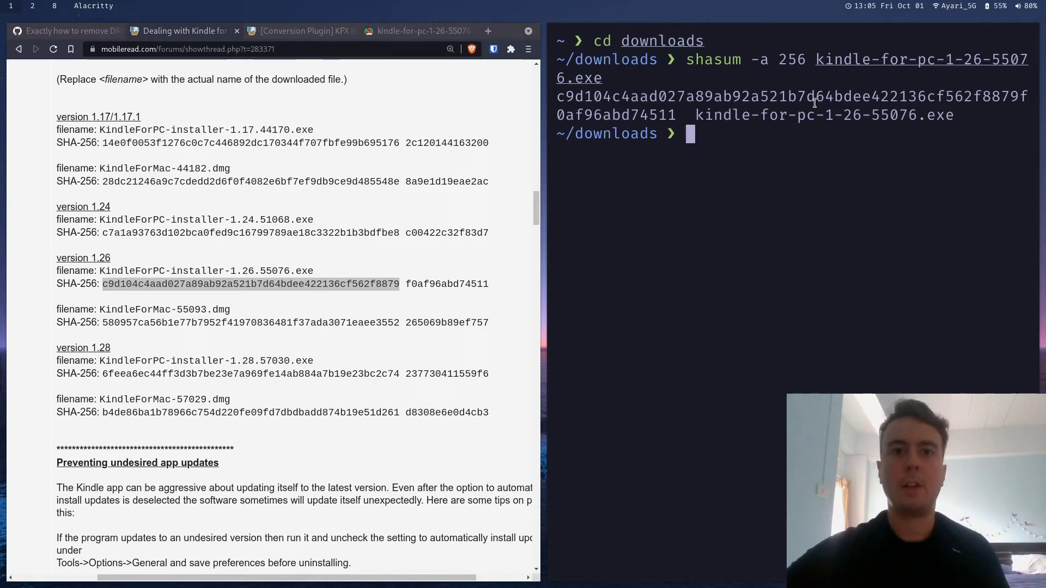
pyautogui.write('wine ')
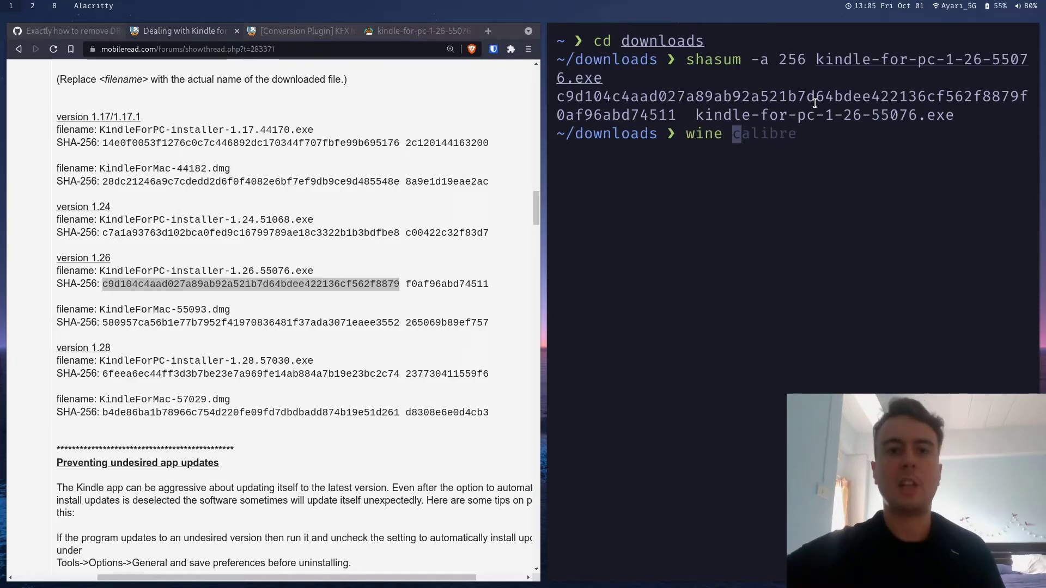
pyautogui.write('kind')
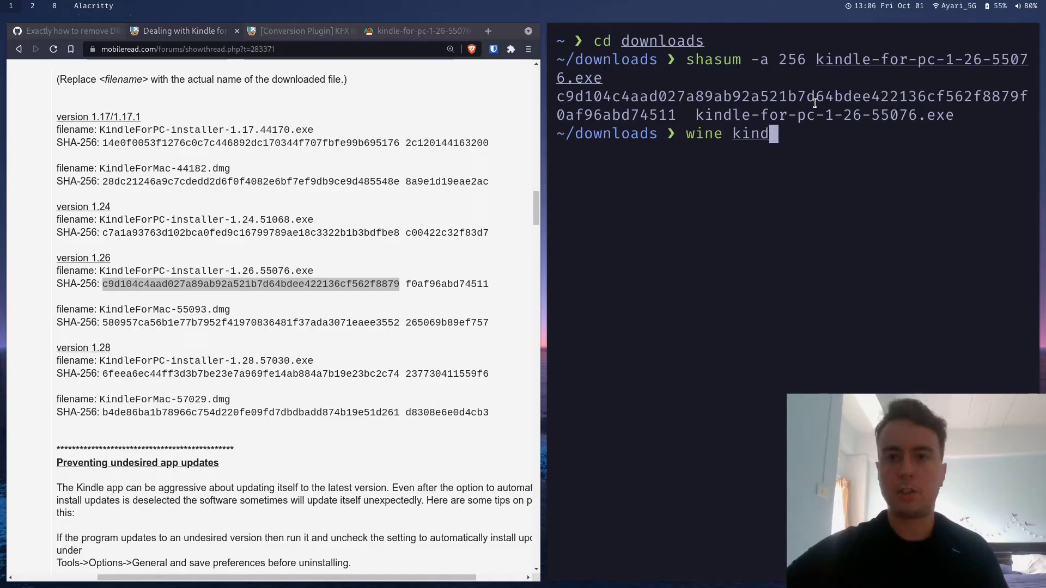
pyautogui.press('Tab')
pyautogui.write('.exe')
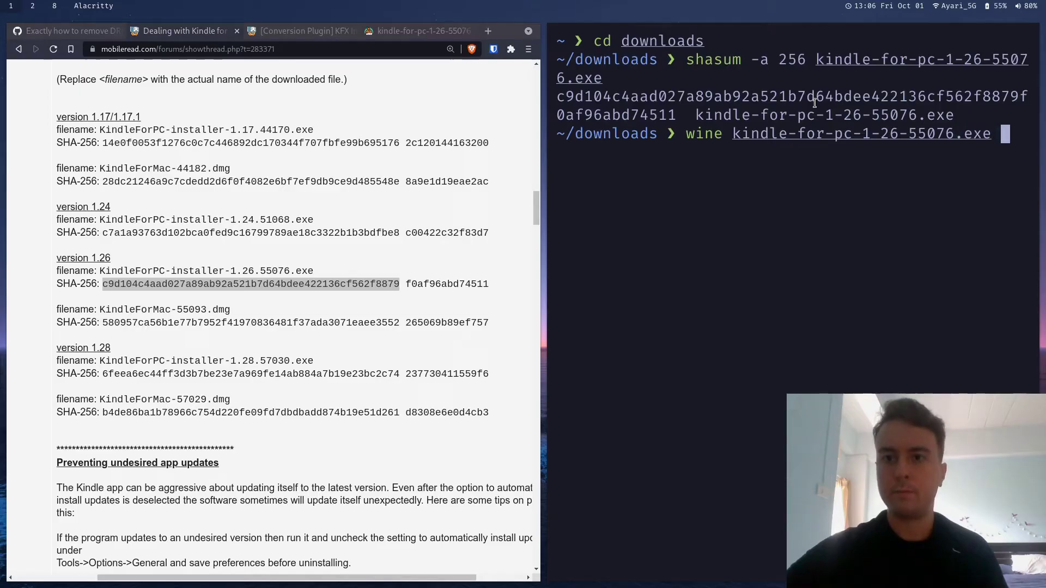
pyautogui.press('Return')
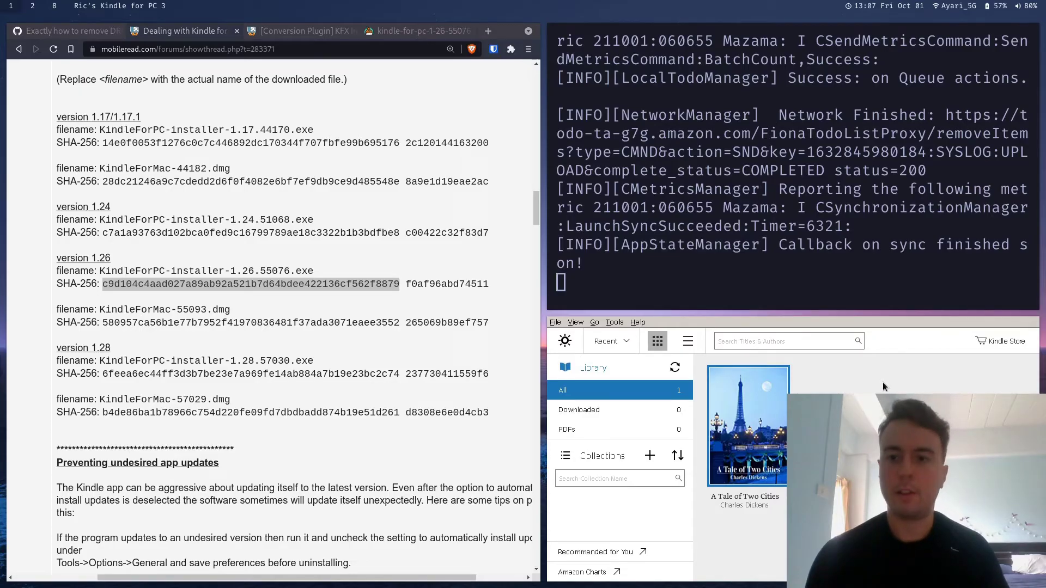
# Move Kindle to workspace 3 and download A Tale of Two Cities
pyautogui.press('super+shift+3')
pyautogui.press('super+3')
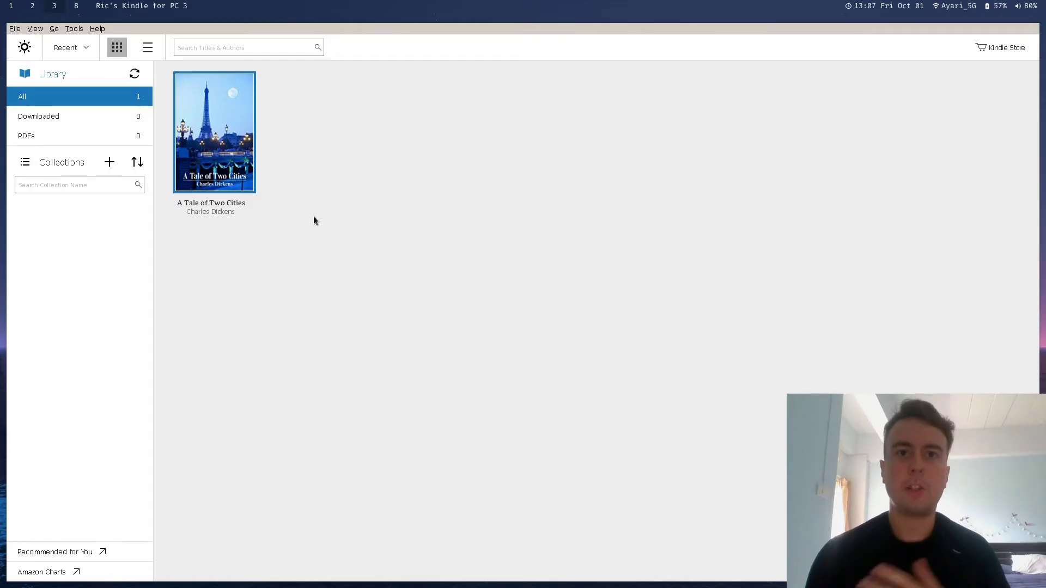
pyautogui.rightClick(232, 144)
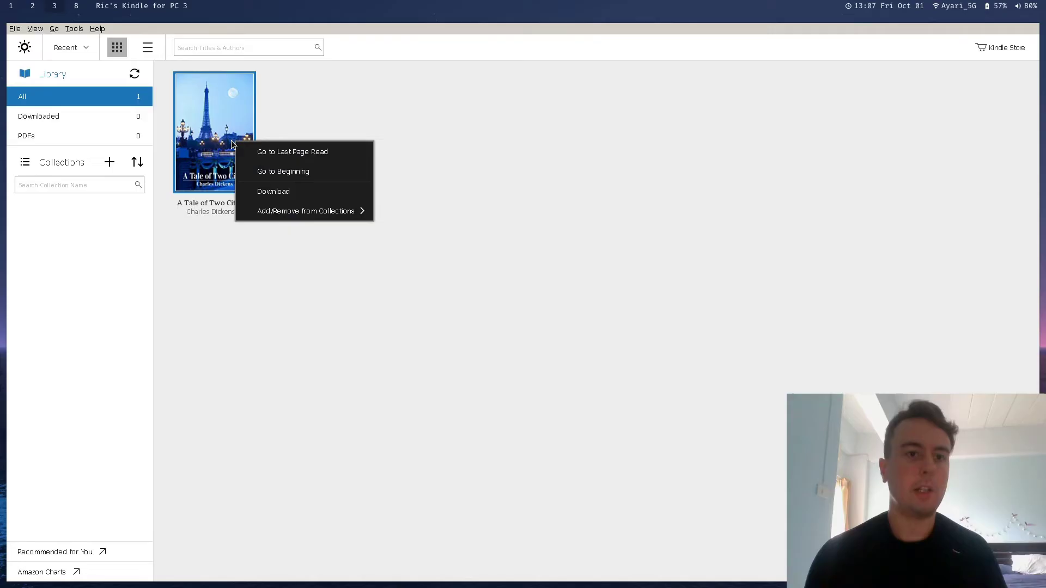
pyautogui.click(268, 191)
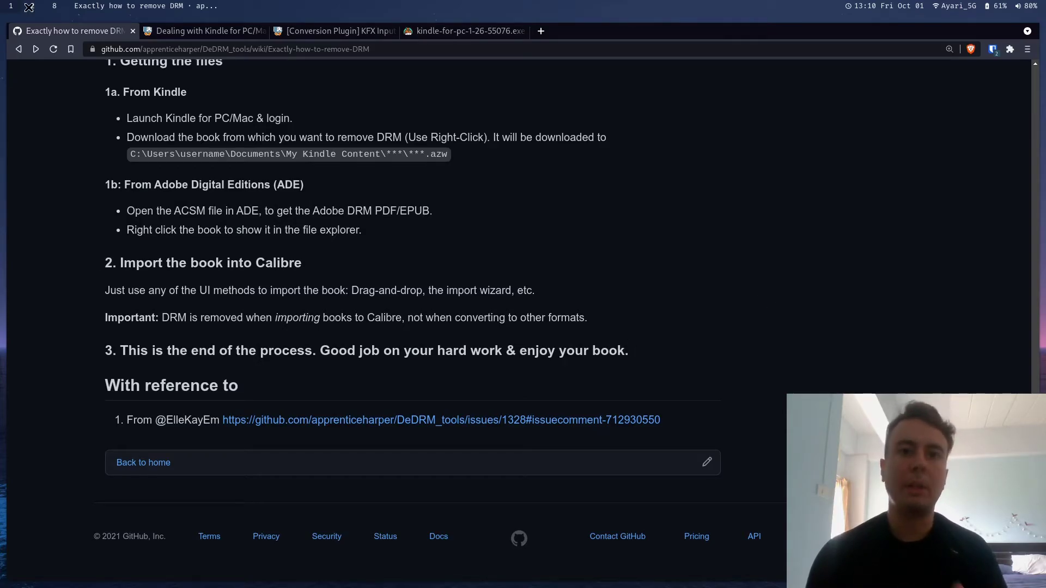
# Visit calibre-ebook.com's download page in a new tab, then close it
pyautogui.doubleClick(68, 144)
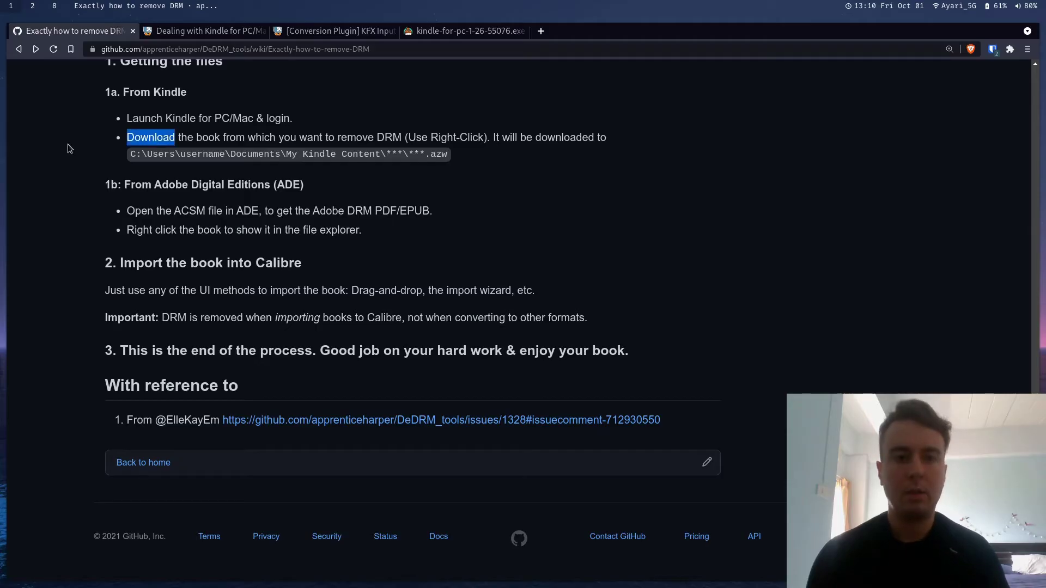
pyautogui.press('Home')
pyautogui.hotkey('ctrl', 't')
pyautogui.write('calibre')
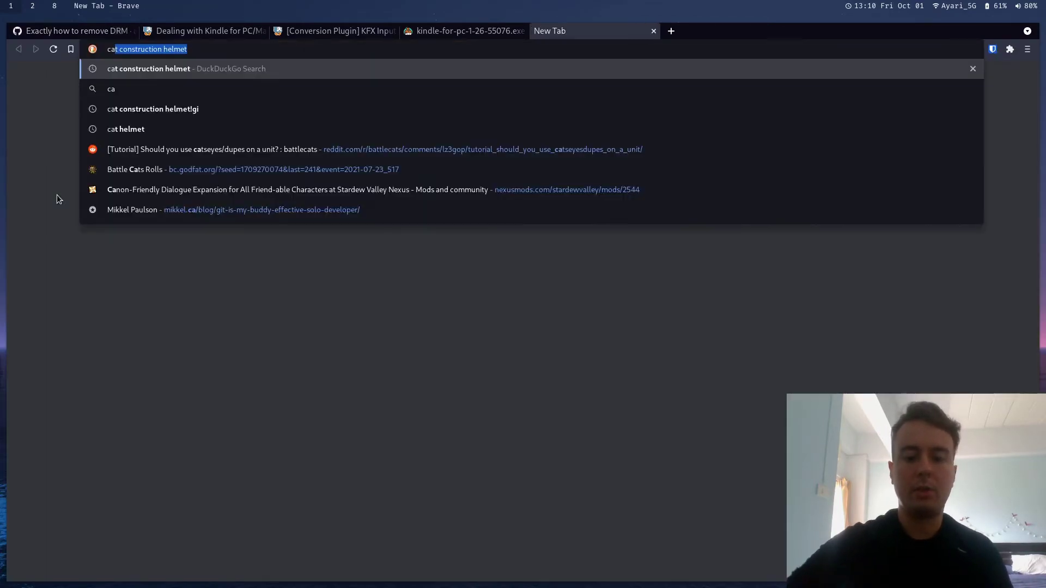
pyautogui.press('Down')
pyautogui.press('Down')
pyautogui.press('Down')
pyautogui.press('Down')
pyautogui.press('Down')
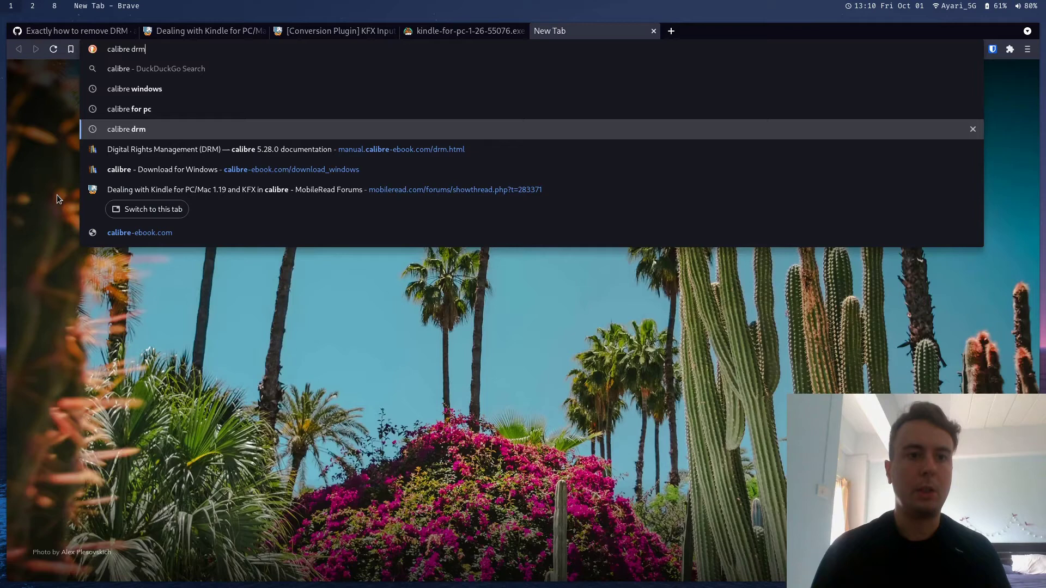
pyautogui.hotkey('ctrl', 'shift', 'Left')
pyautogui.hotkey('ctrl', 'shift', 'Left')
pyautogui.hotkey('ctrl', 'shift', 'Right')
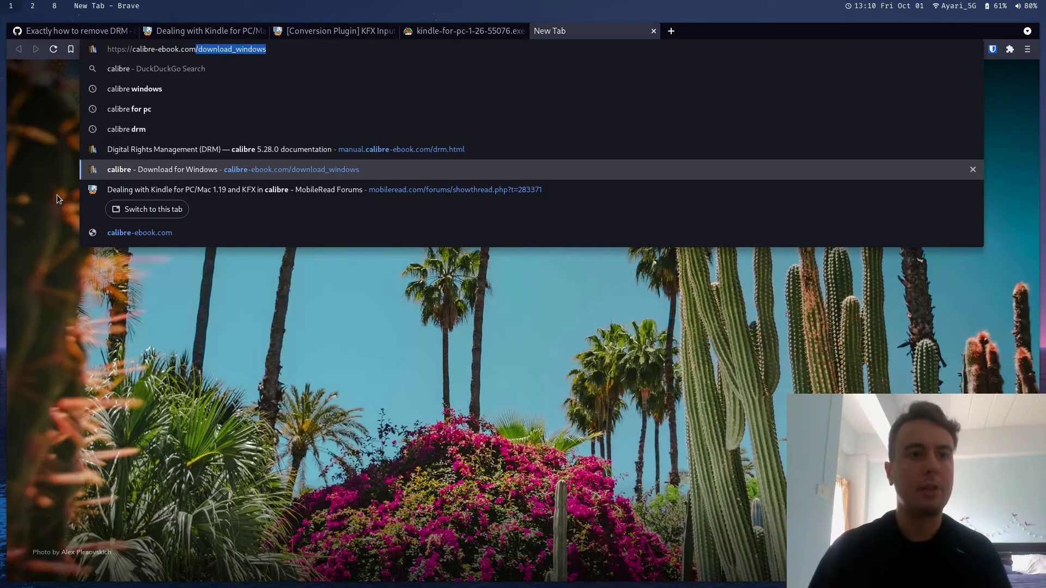
pyautogui.press('BackSpace')
pyautogui.press('Return')
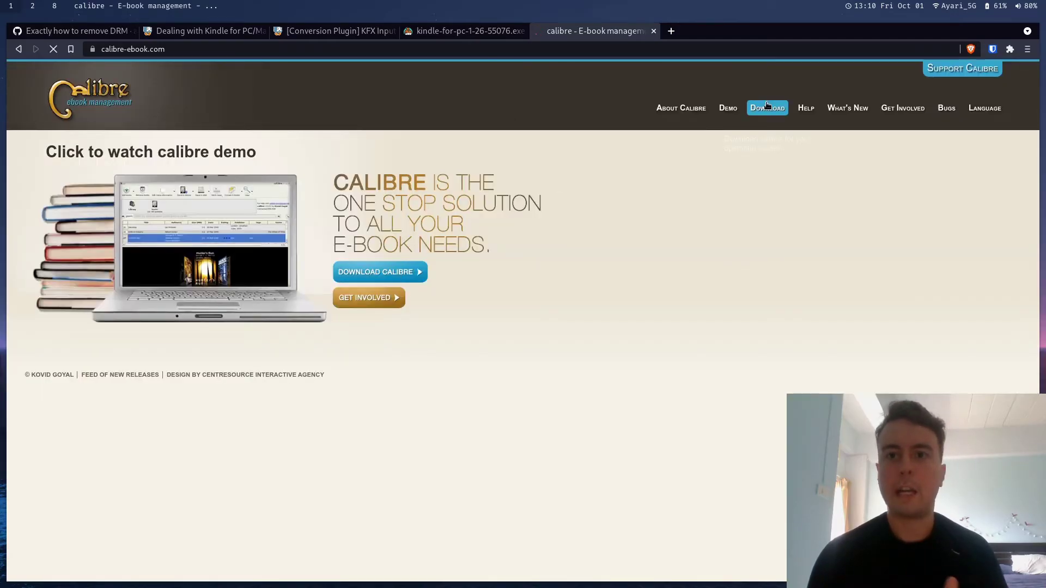
pyautogui.click(767, 108)
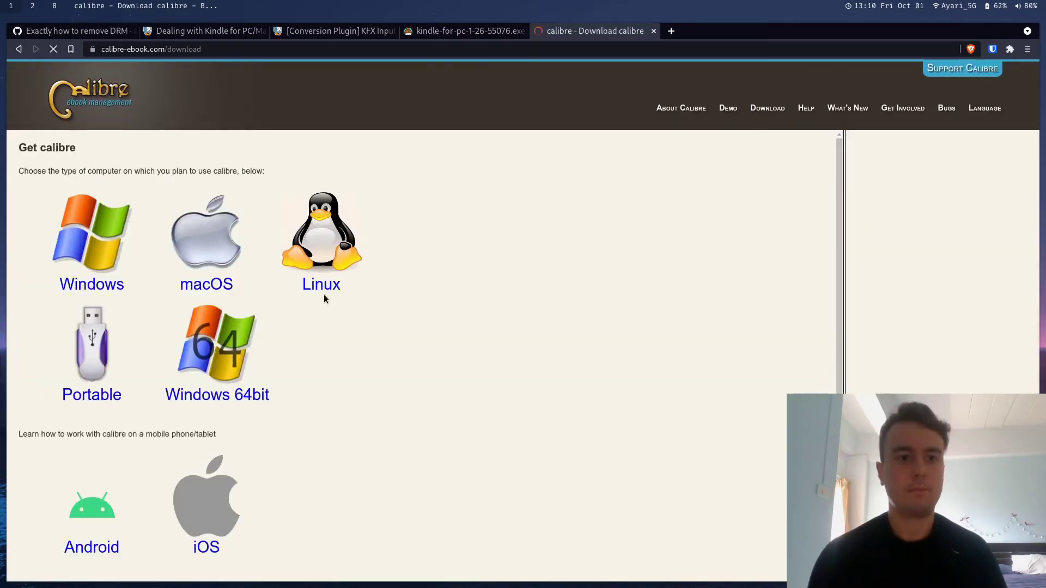
pyautogui.click(653, 31)
# Confirm the calibre 5.27 version in Preferences, then return to the DRM wiki
pyautogui.press('super+2')
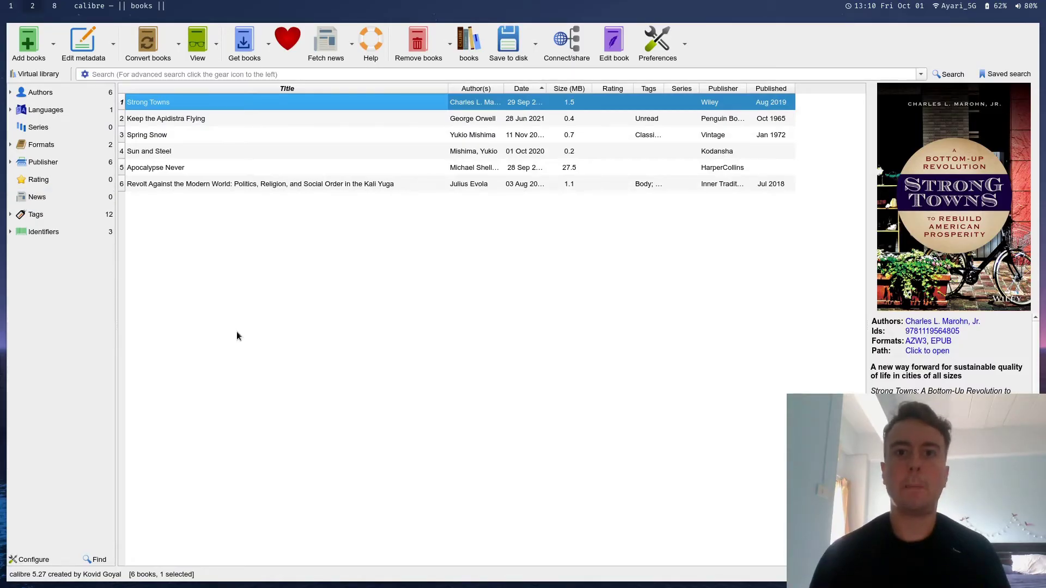
pyautogui.click(668, 45)
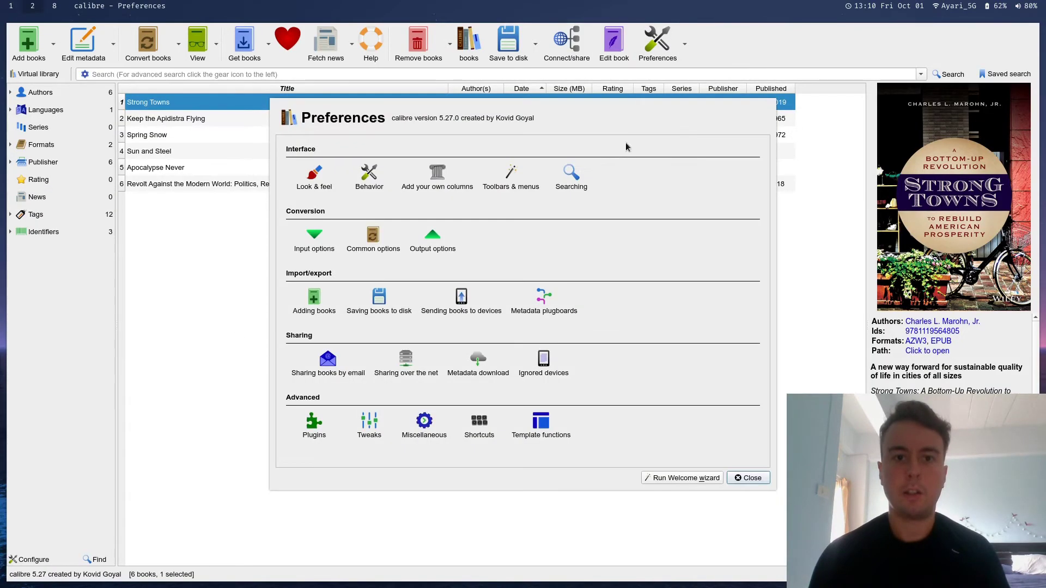
pyautogui.click(748, 478)
pyautogui.press('super+2')
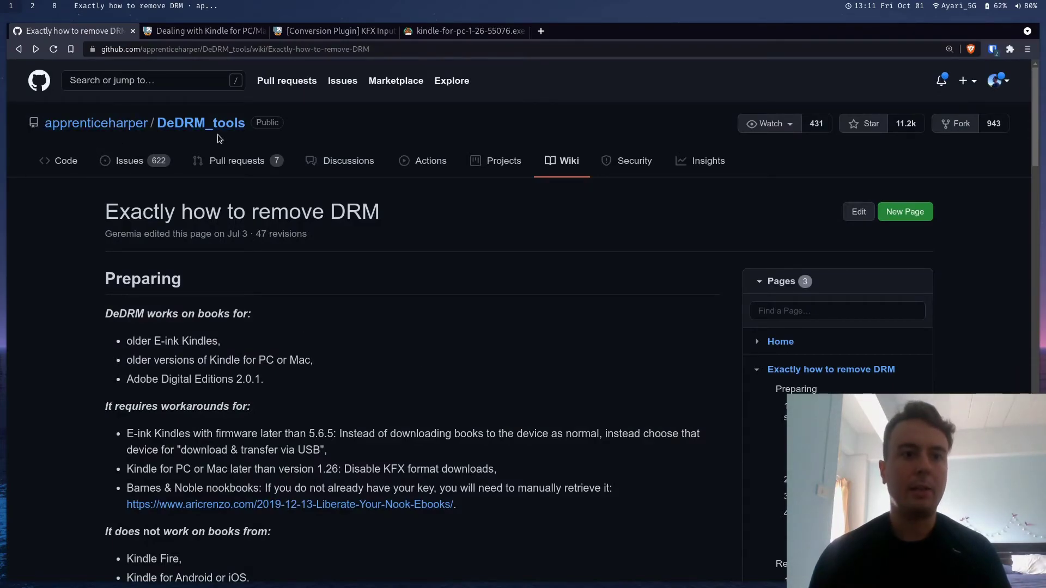
# Download DeDRM_tools_7.2.1.zip from the repository's v7.2.1 release
pyautogui.click(66, 161)
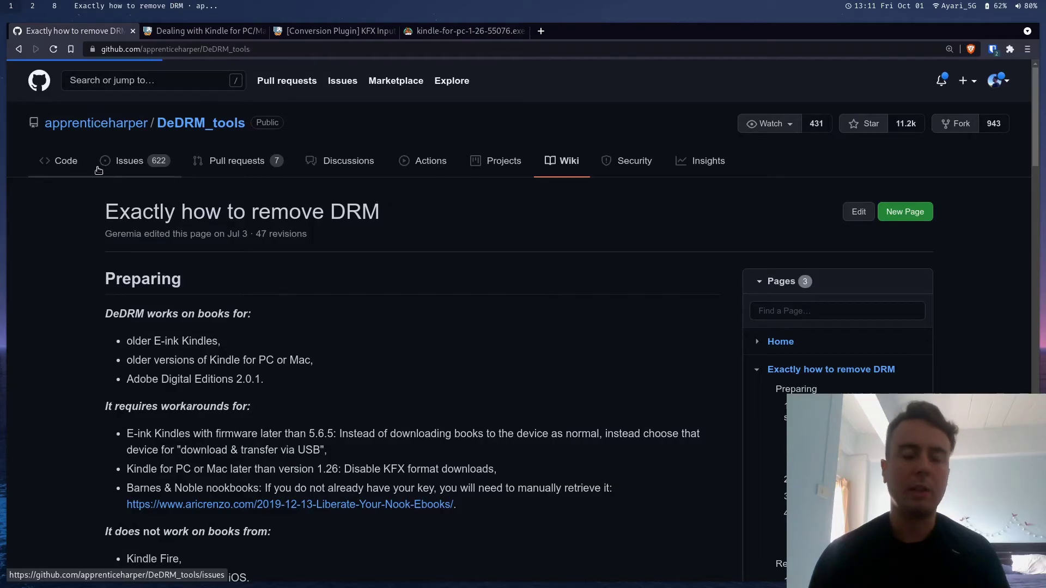
pyautogui.scroll(-1, 851, 325)
pyautogui.scroll(-1, 852, 324)
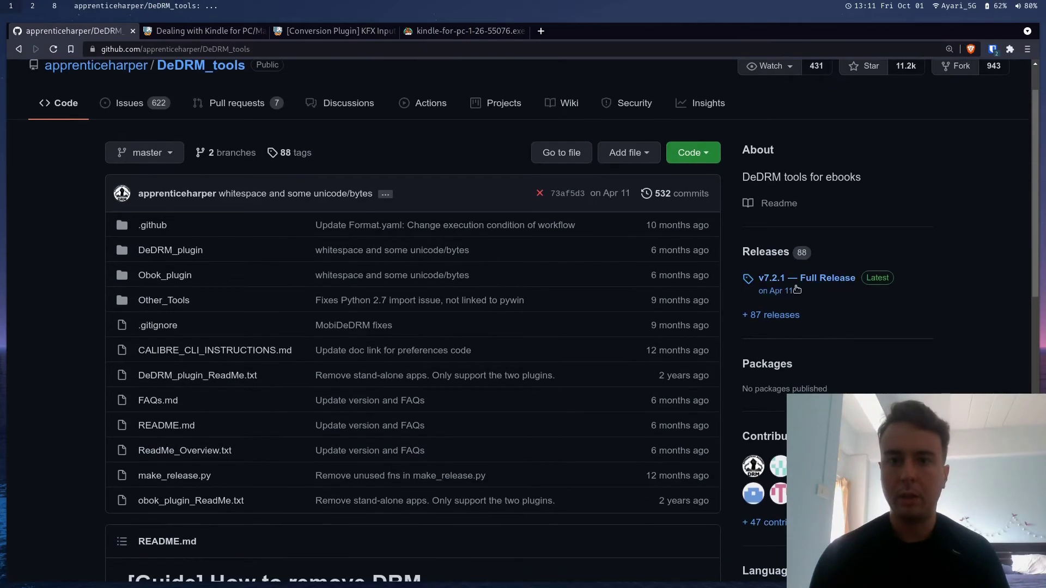
pyautogui.click(774, 278)
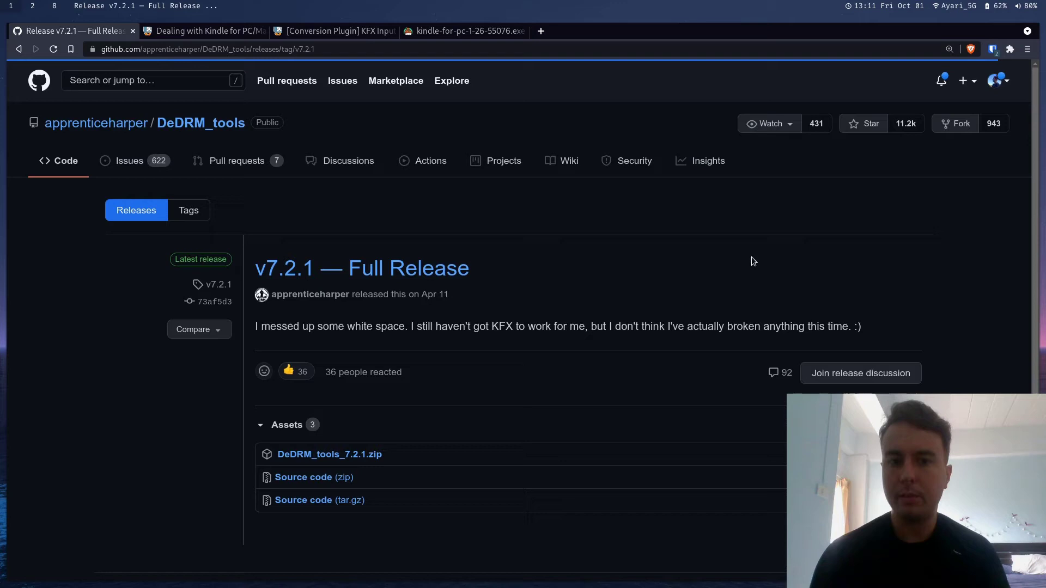
pyautogui.scroll(-2, 430, 363)
pyautogui.click(360, 388)
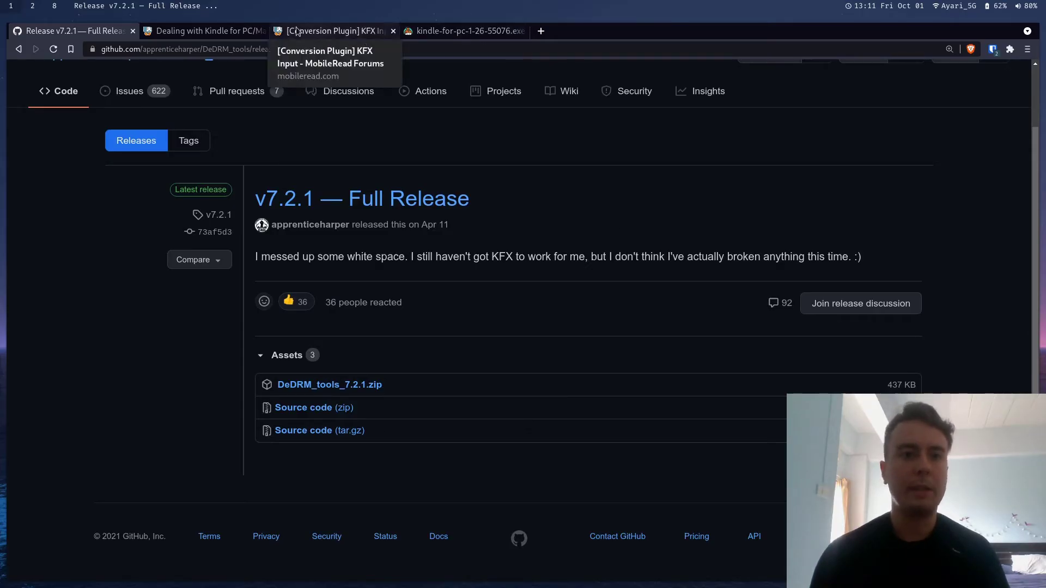
# Download the KFX Input.zip attachment from the KFX Input forum thread
pyautogui.click(329, 31)
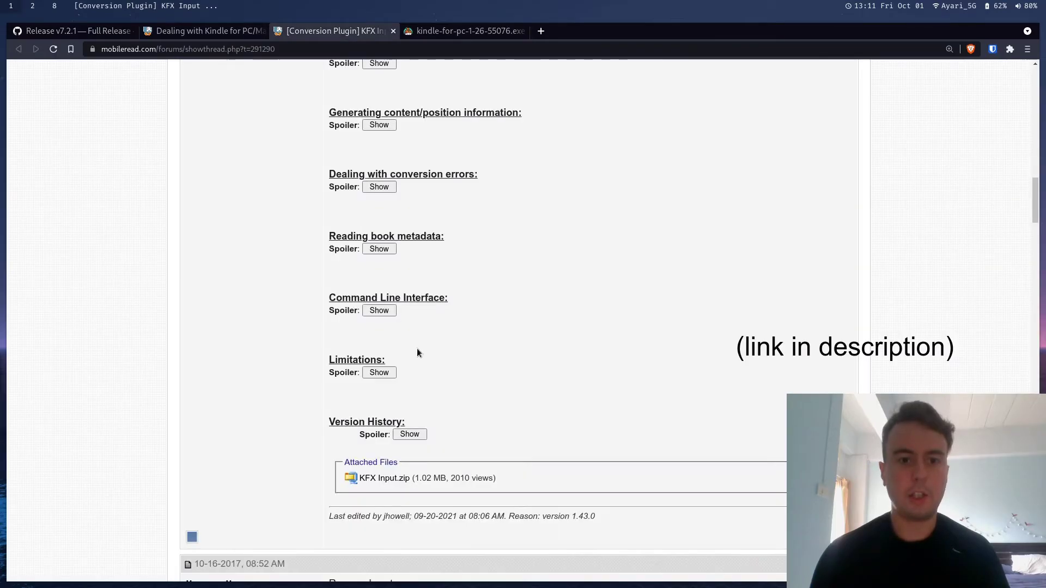
pyautogui.scroll(-2, 417, 348)
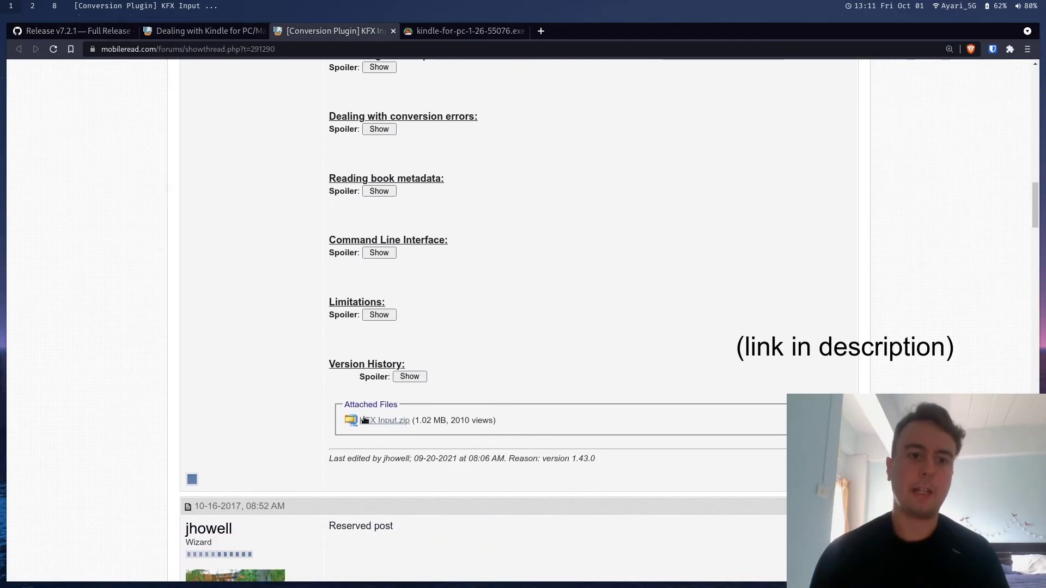
pyautogui.click(370, 419)
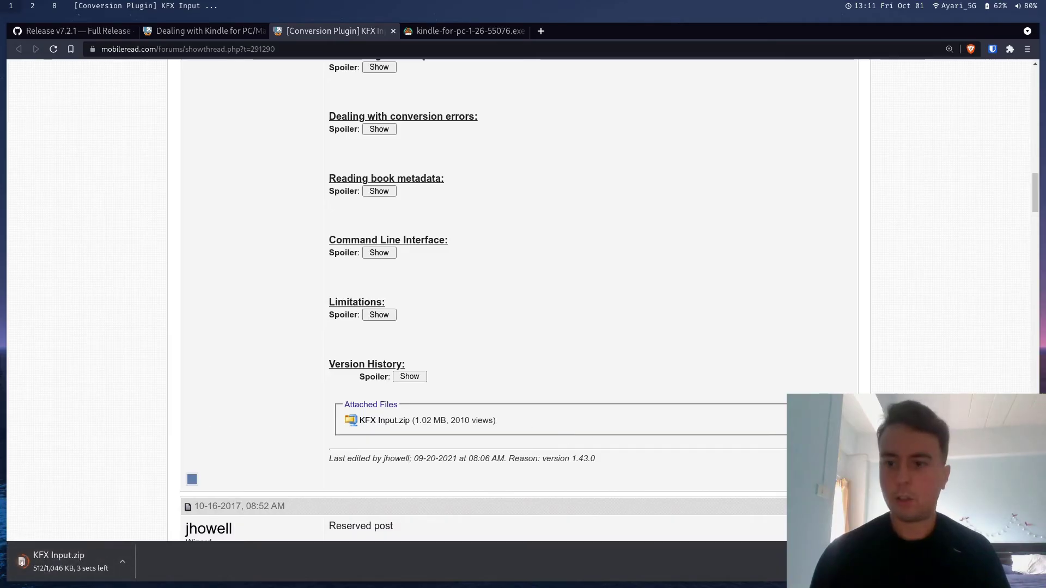
pyautogui.click(104, 34)
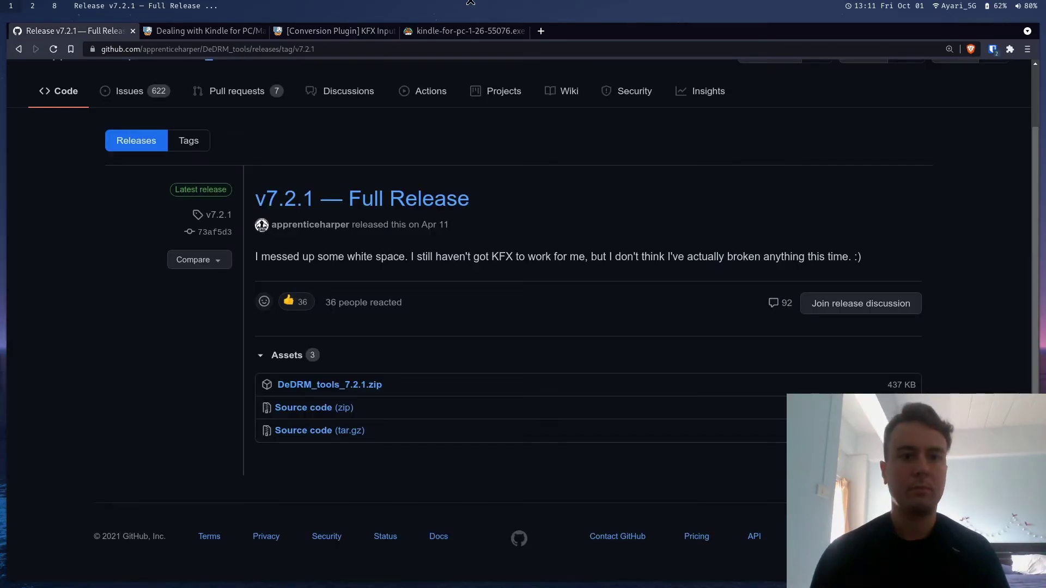
# Launch ranger in a terminal and jump to the downloads folder
pyautogui.press('super+Return')
pyautogui.press('super+shift+q')
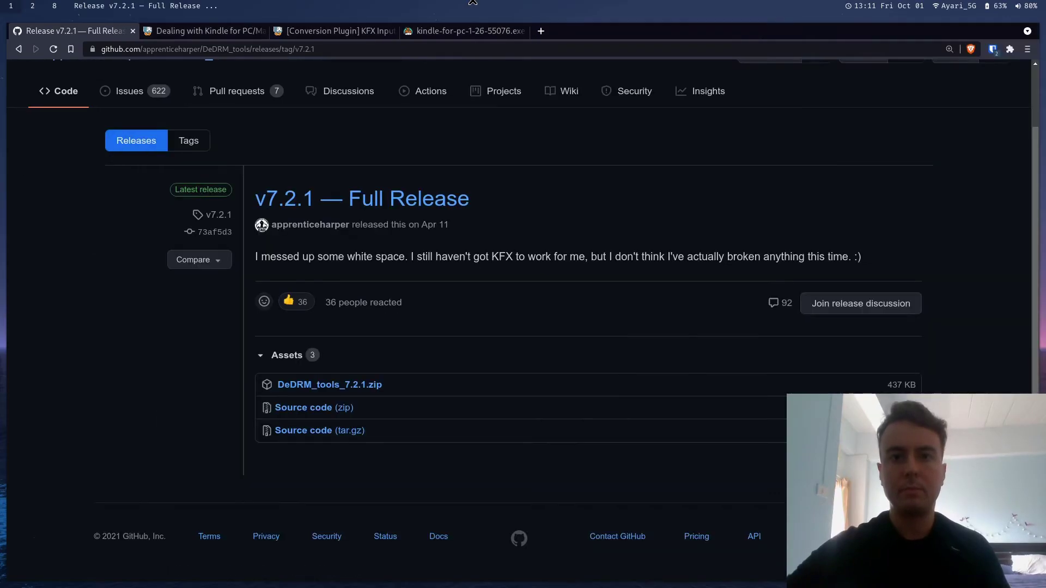
pyautogui.press('super+r')
pyautogui.press('g')
pyautogui.press('d')
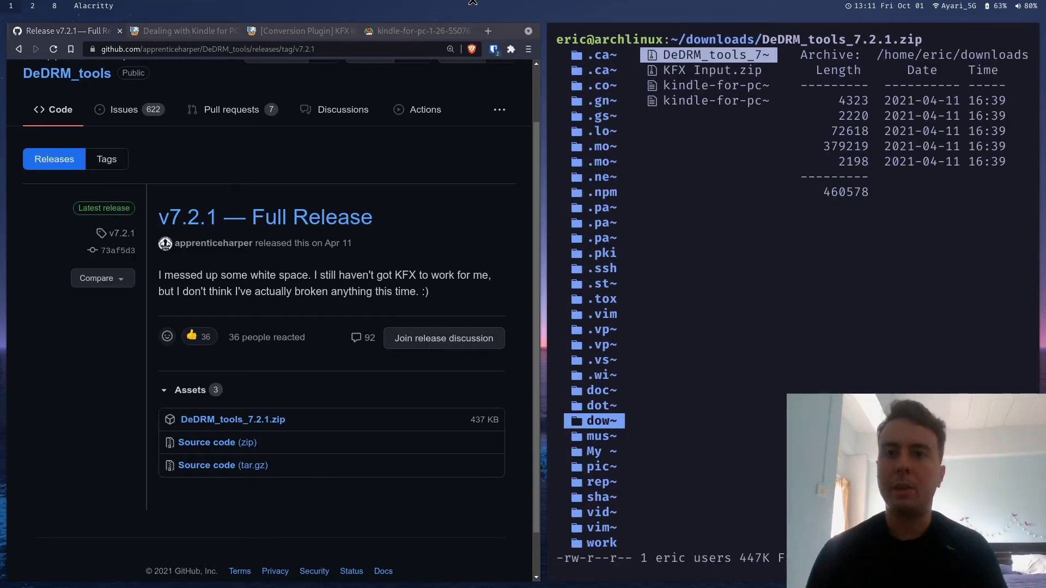
# Extract DeDRM_tools_7.2.1.zip in ranger, locate DeDRM_plugin.zip, and switch to calibre's workspace
pyautogui.press('e')
pyautogui.press('x')
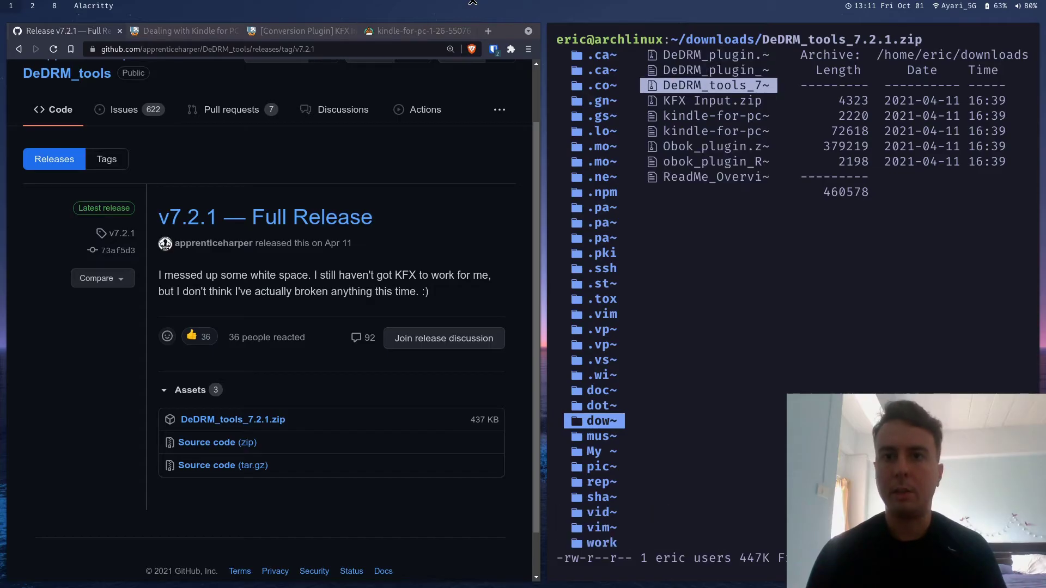
pyautogui.press('k')
pyautogui.press('k')
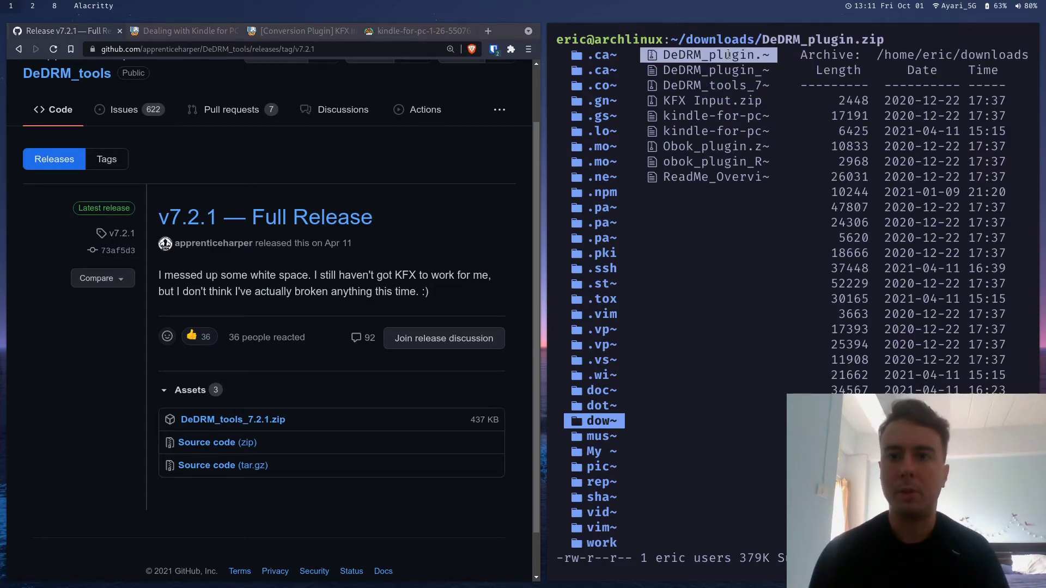
pyautogui.doubleClick(773, 40)
pyautogui.click(848, 39)
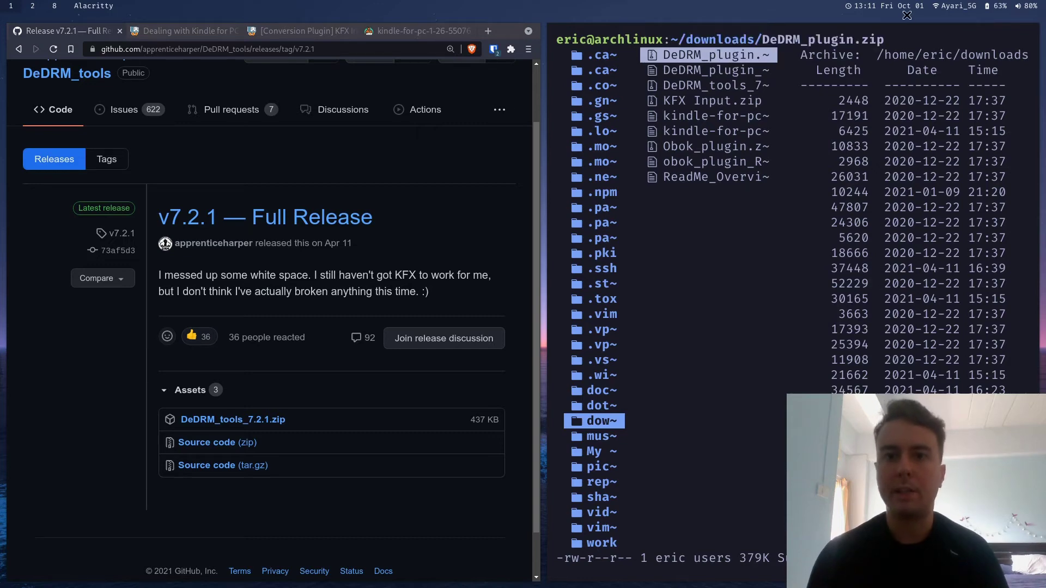
pyautogui.click(32, 6)
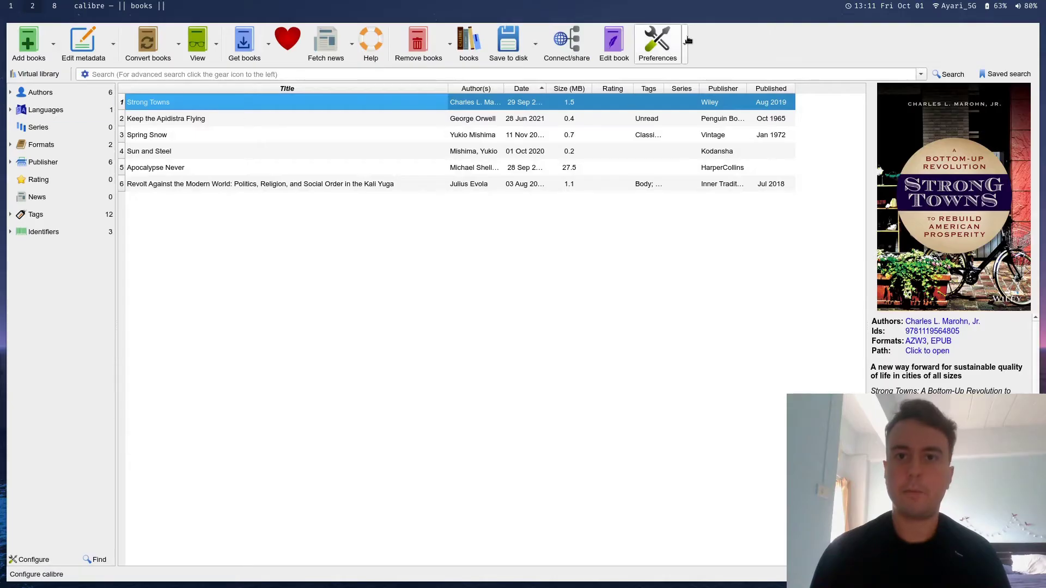
# Install DeDRM_plugin.zip as a calibre plugin, accepting the security warning
pyautogui.click(671, 43)
pyautogui.click(330, 430)
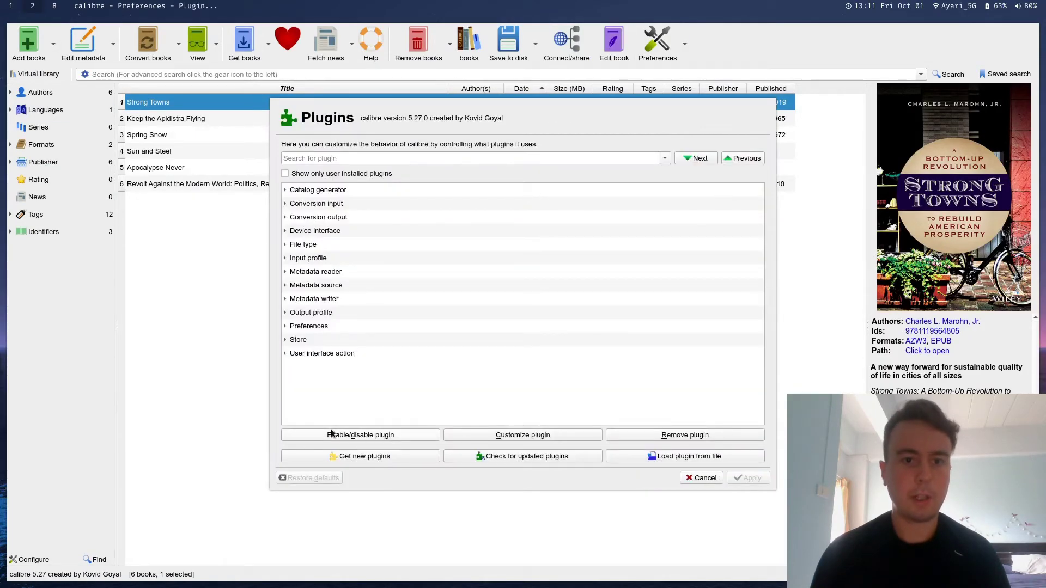
pyautogui.click(668, 457)
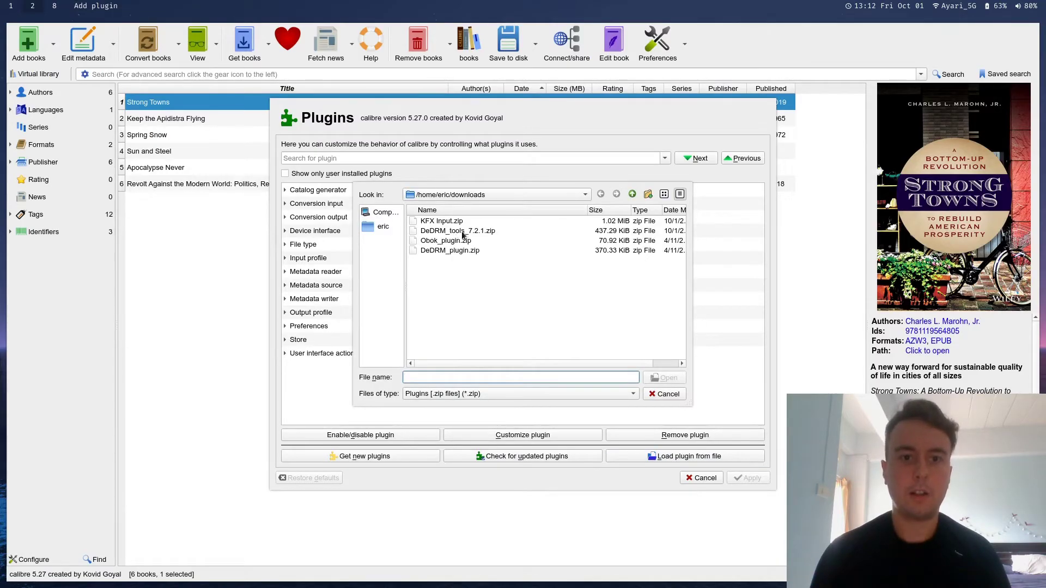
pyautogui.click(444, 251)
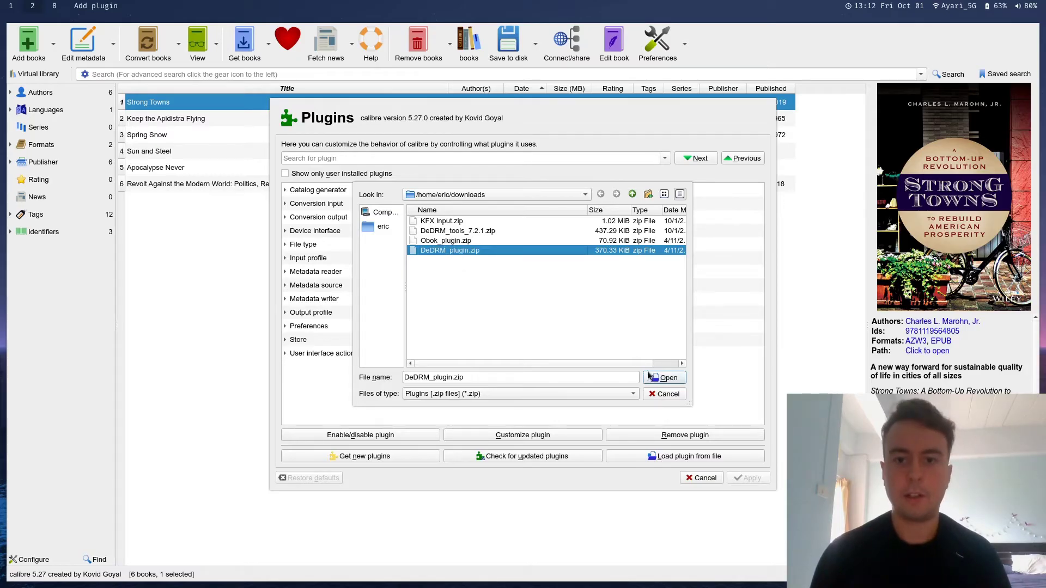
pyautogui.click(665, 378)
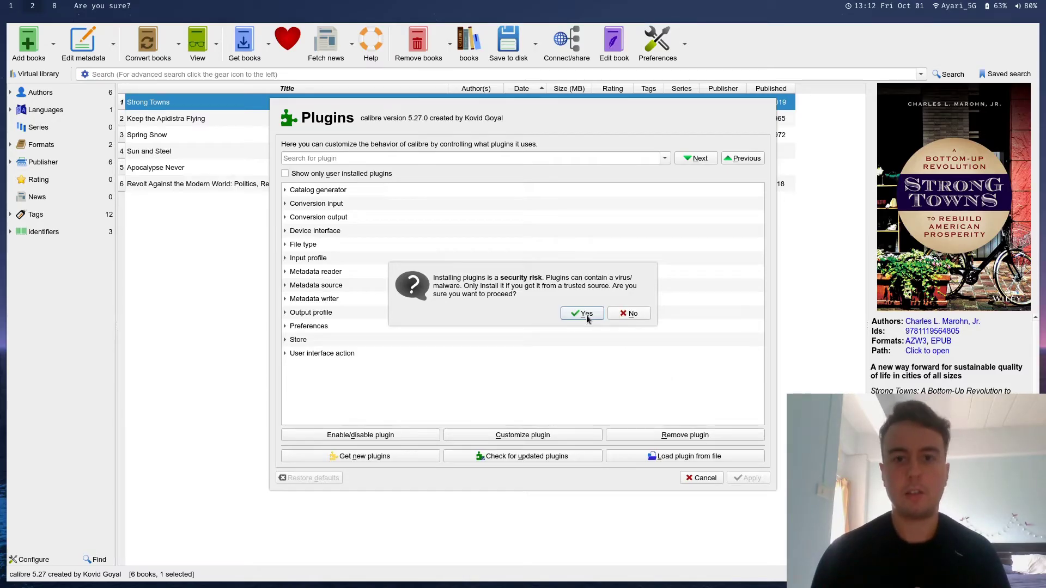
pyautogui.click(586, 315)
pyautogui.click(626, 314)
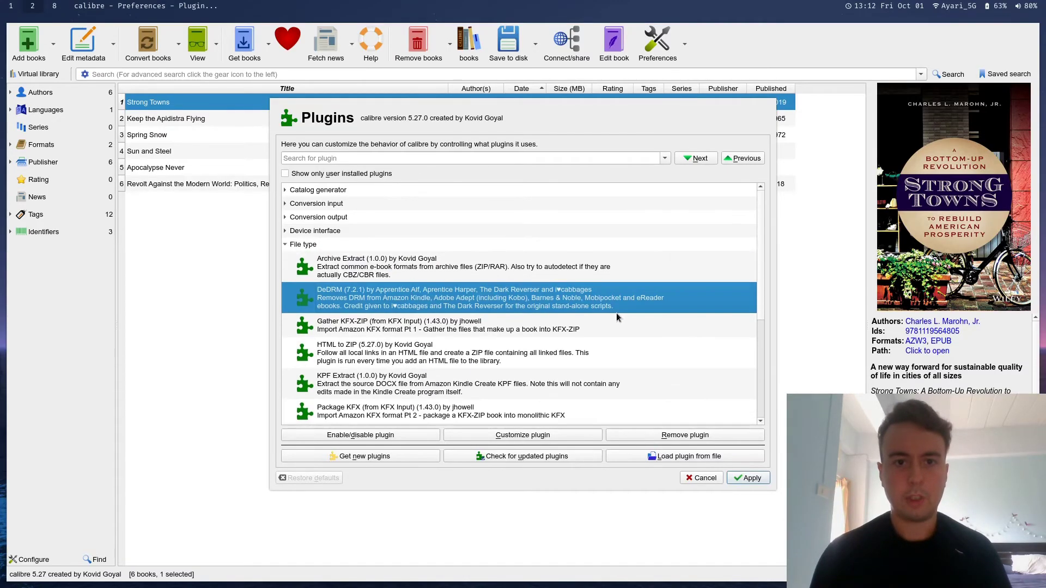
# Install the KFX Input.zip plugin as well and apply the changes
pyautogui.click(648, 457)
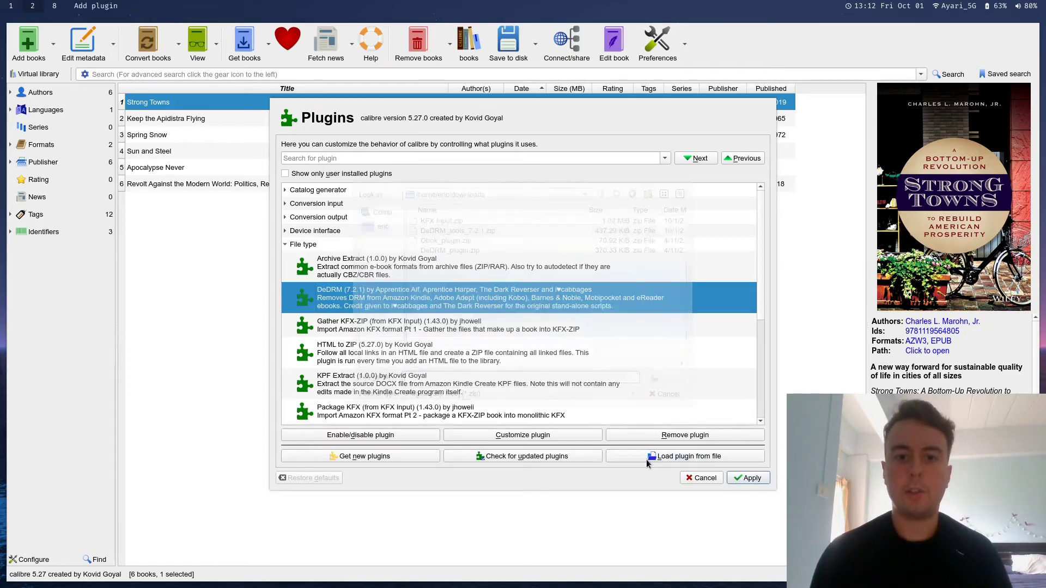
pyautogui.click(446, 221)
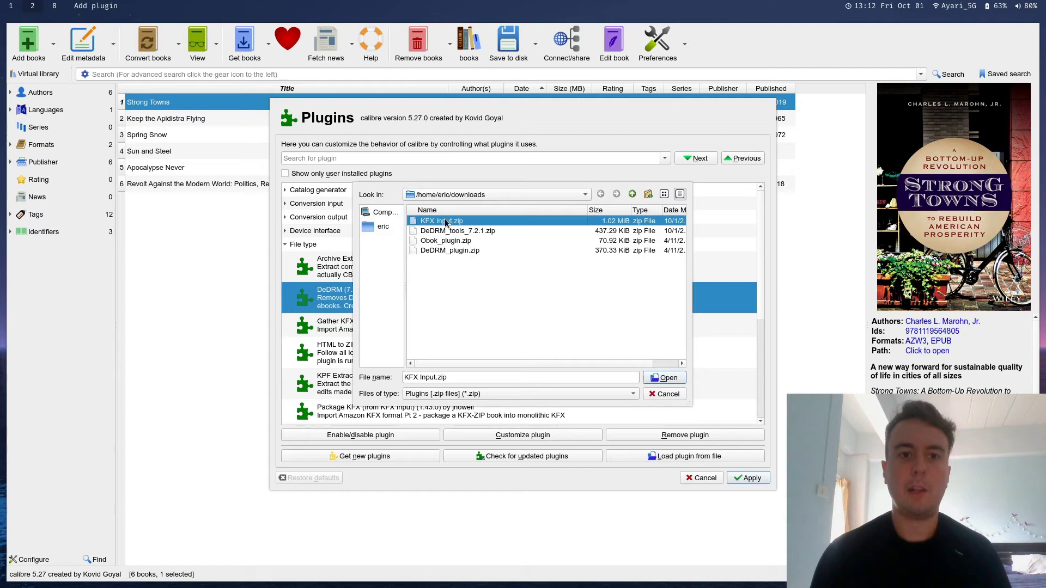
pyautogui.doubleClick(446, 221)
pyautogui.click(584, 314)
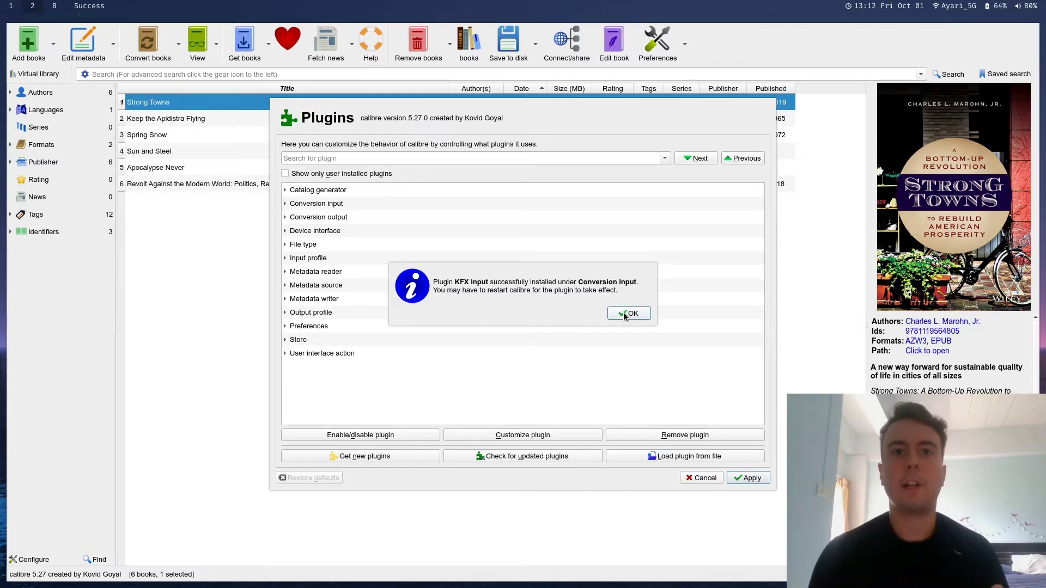
pyautogui.click(626, 316)
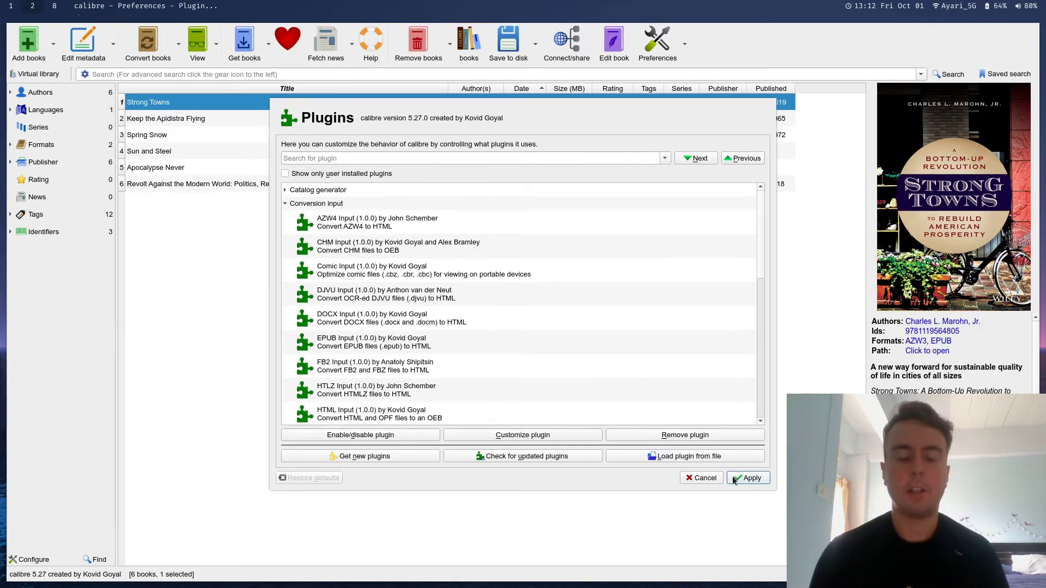
pyautogui.click(733, 476)
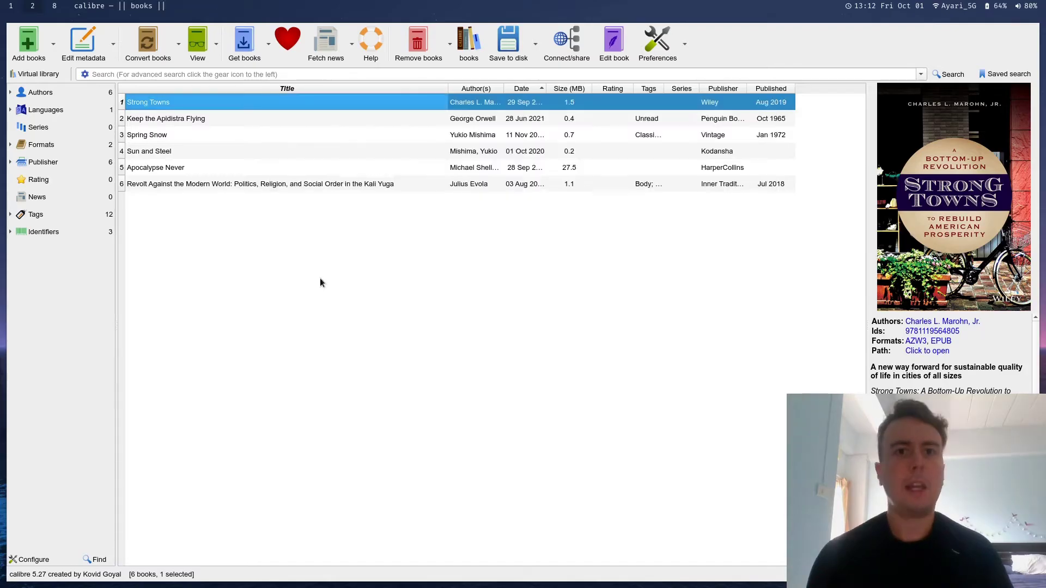
# Start adding books from the home folder with hidden files shown in the chooser
pyautogui.click(29, 57)
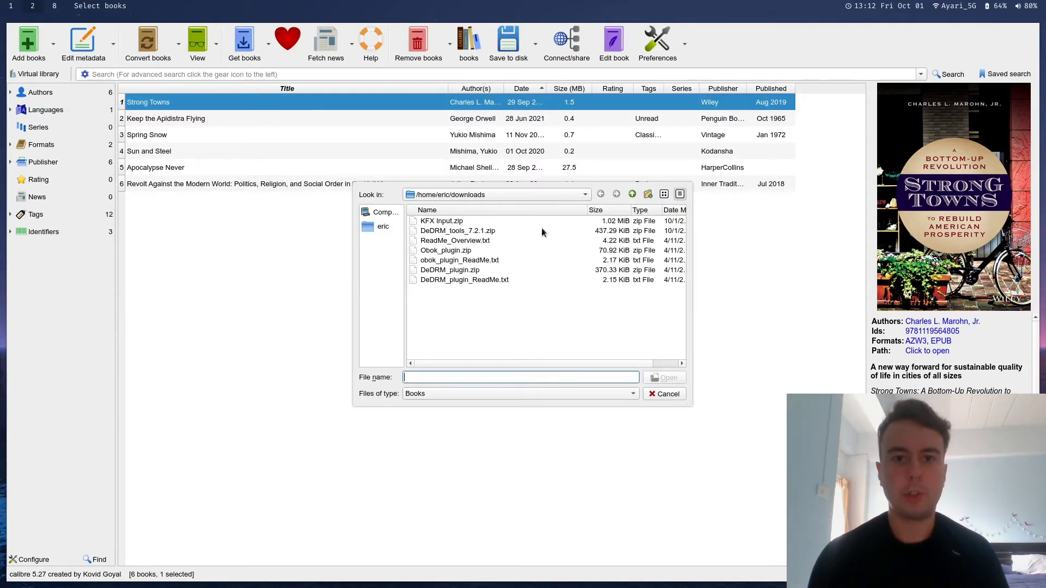
pyautogui.click(631, 195)
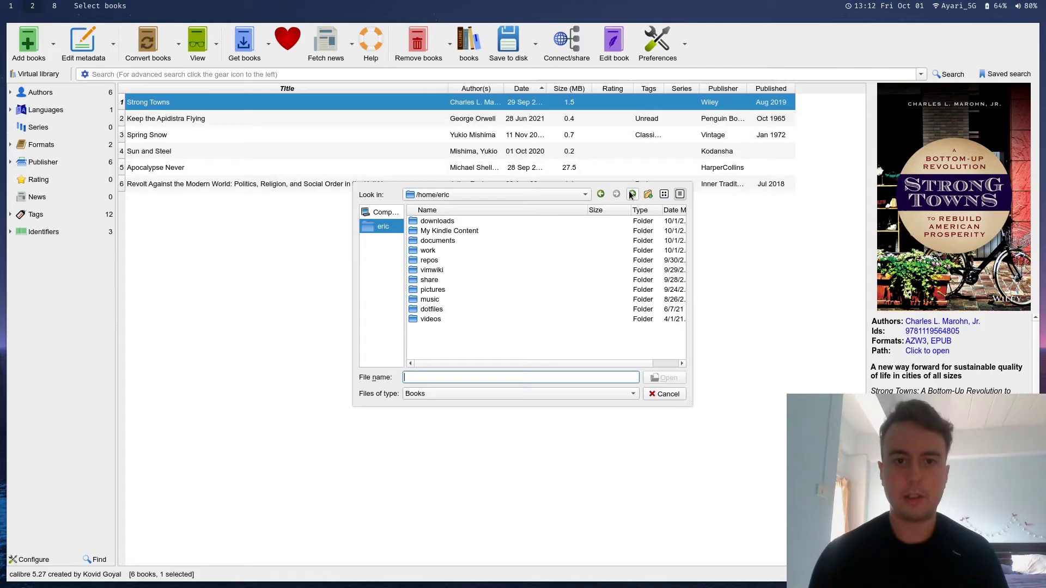
pyautogui.click(474, 235)
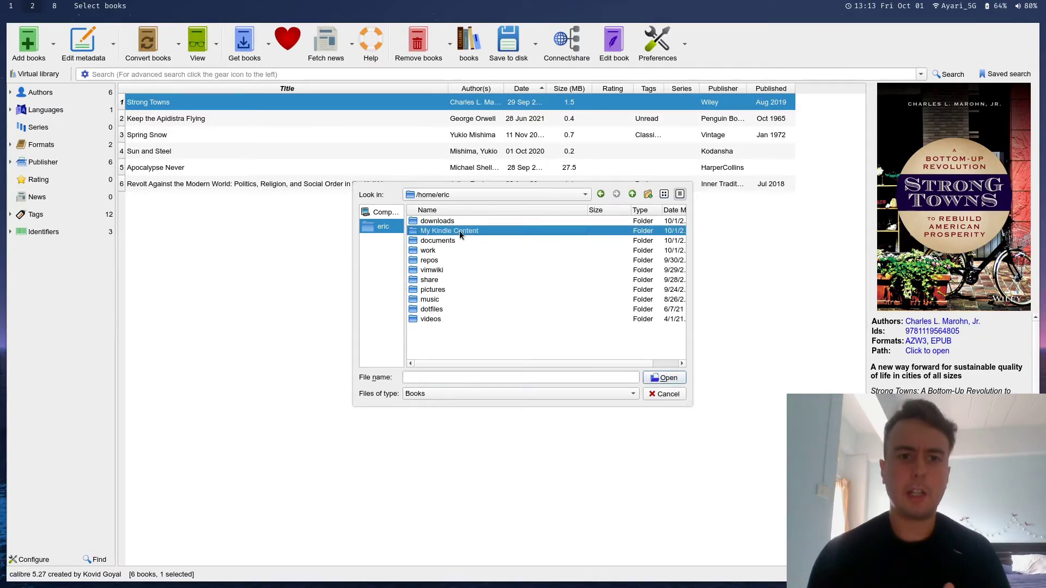
pyautogui.rightClick(451, 331)
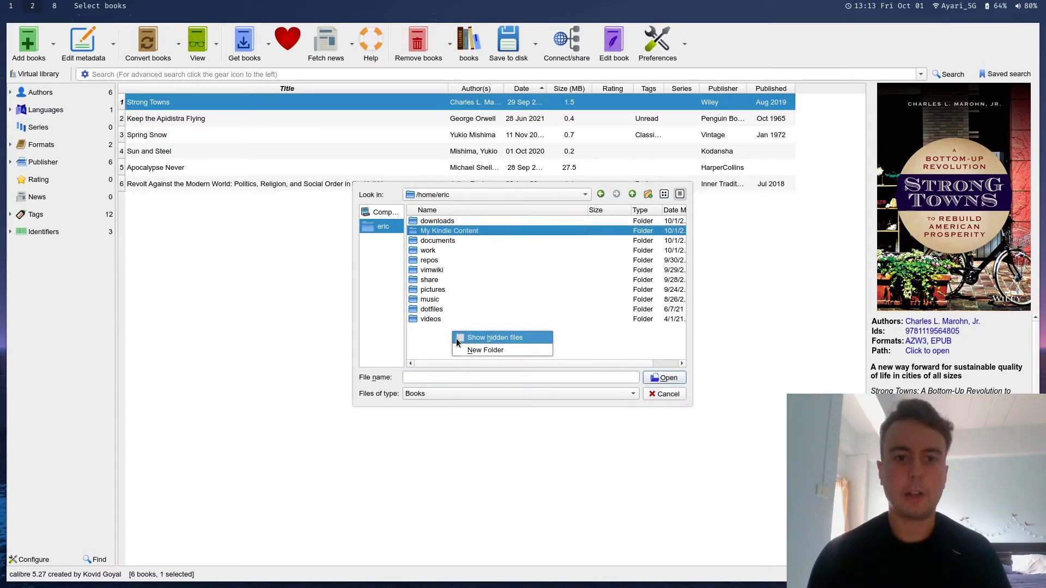
pyautogui.click(463, 340)
# Browse .wine/drive_c/users to the Wine user folder, then go back up to home
pyautogui.doubleClick(429, 240)
pyautogui.doubleClick(435, 232)
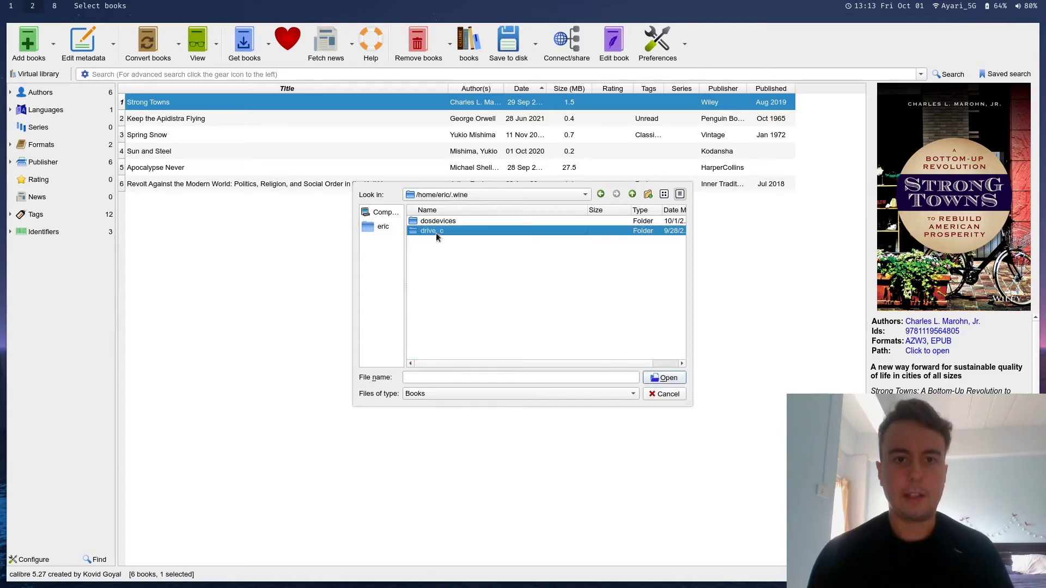
pyautogui.click(430, 280)
pyautogui.doubleClick(429, 280)
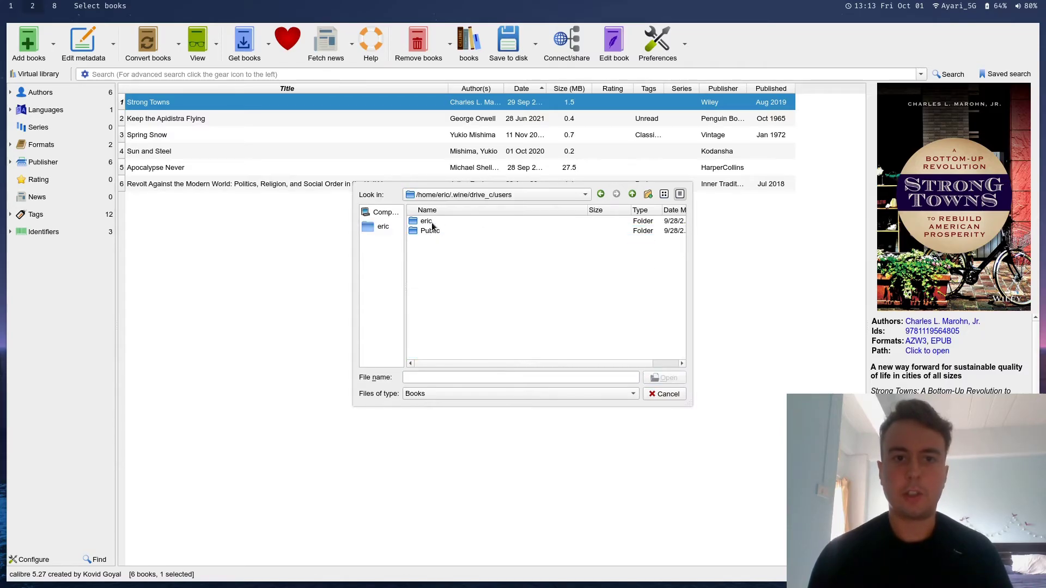
pyautogui.doubleClick(431, 222)
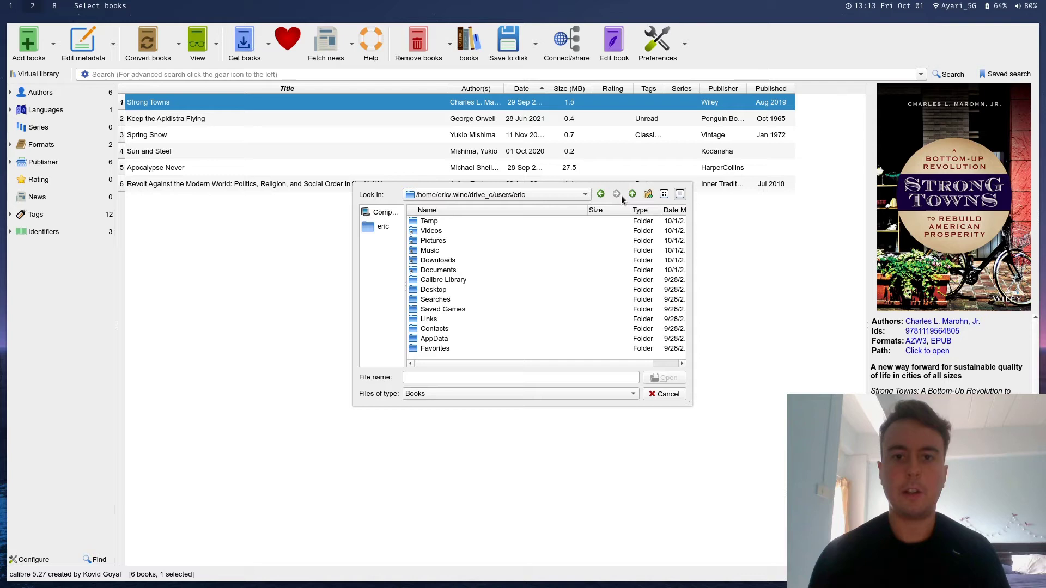
pyautogui.click(632, 194)
pyautogui.click(632, 194)
pyautogui.click(632, 194)
pyautogui.click(631, 194)
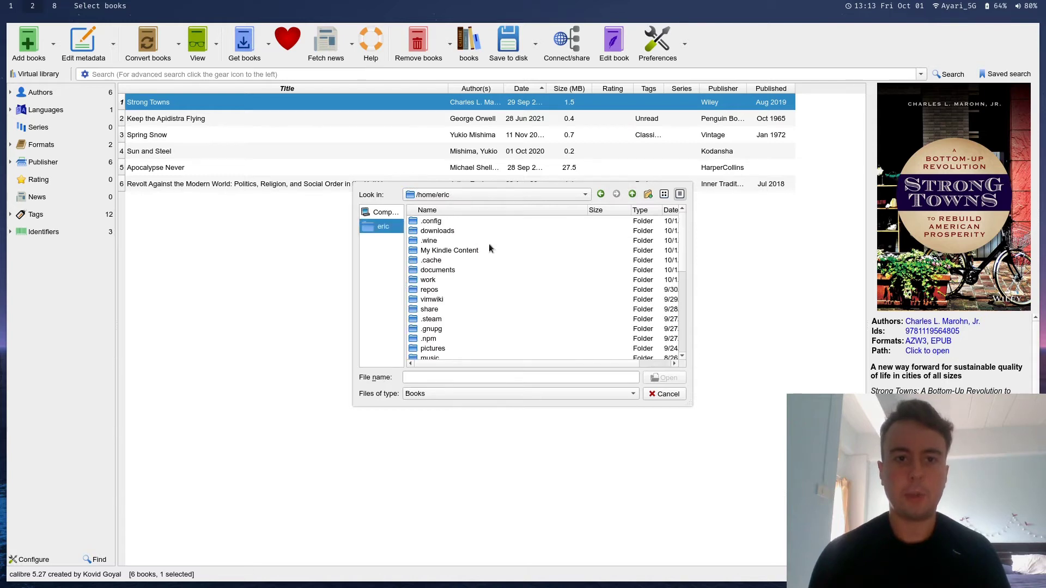
# Open My Kindle Content > B004EHZXVQ_EBOK and choose the B004EHZXVQ_EBOK.azw file
pyautogui.doubleClick(453, 251)
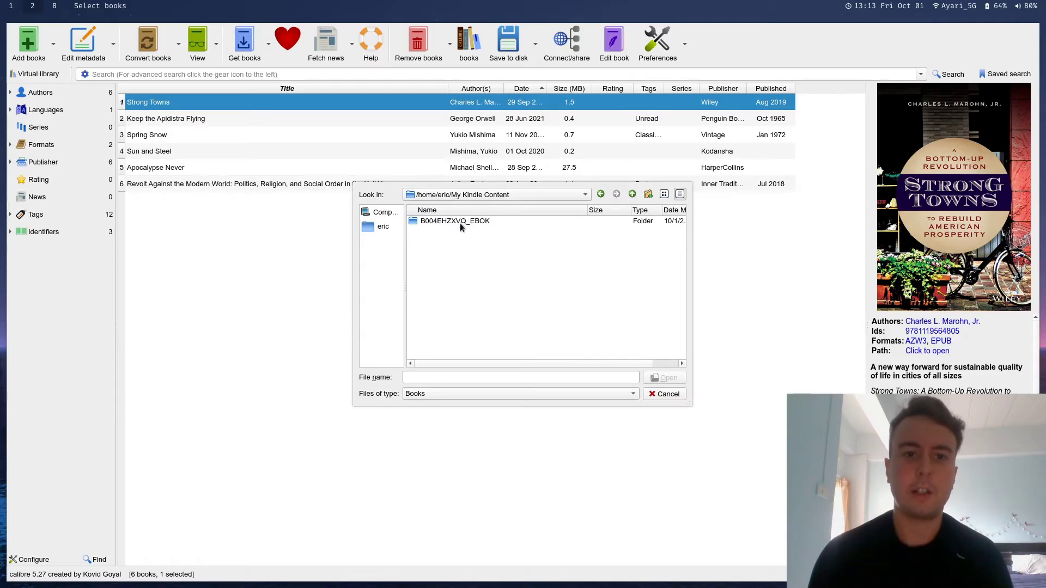
pyautogui.click(460, 224)
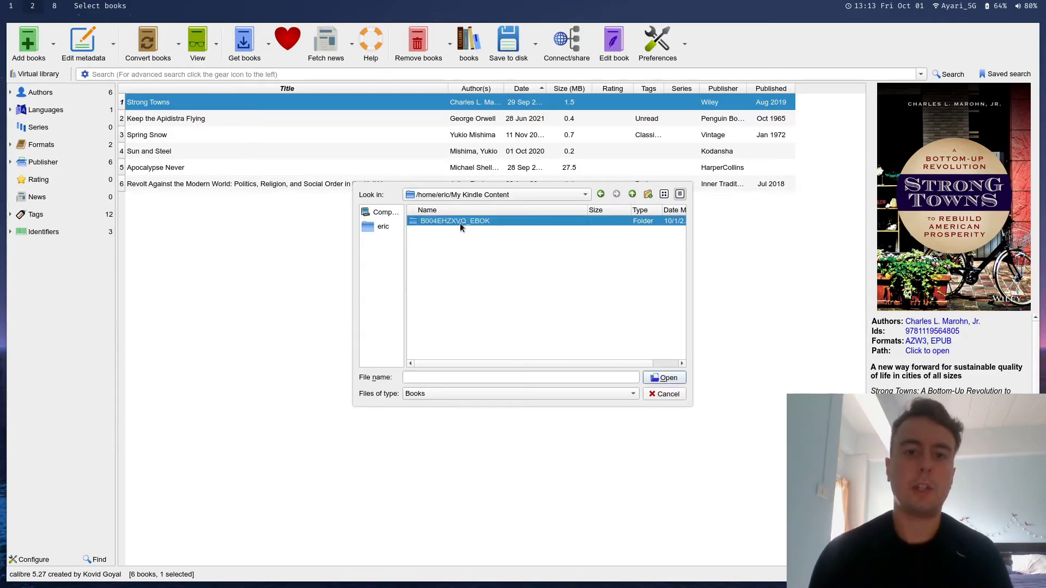
pyautogui.doubleClick(459, 223)
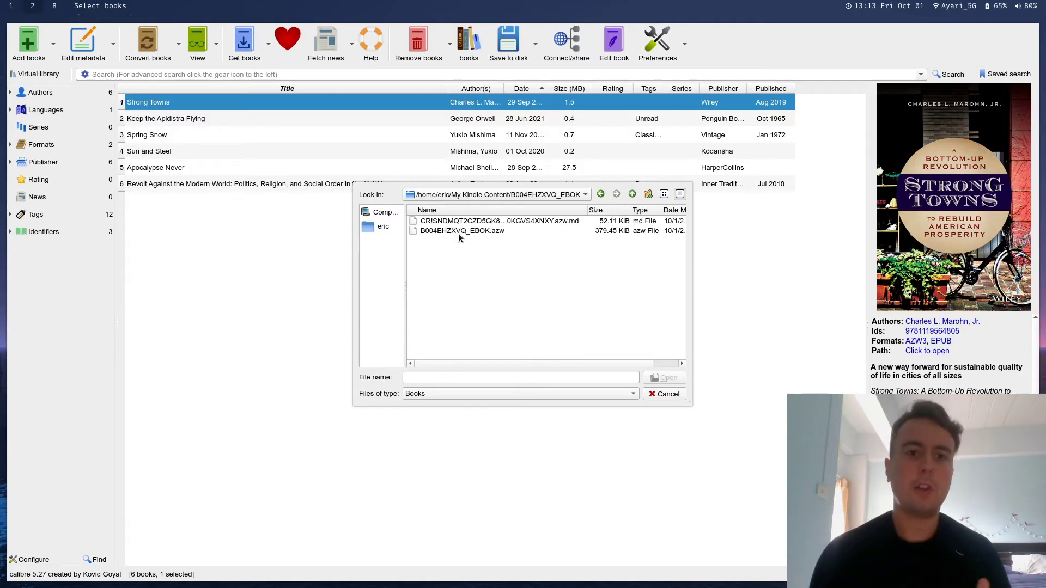
pyautogui.click(460, 230)
# Add the A Tale of Two Cities .azw book and convert it from KFX to AZW3
pyautogui.doubleClick(460, 230)
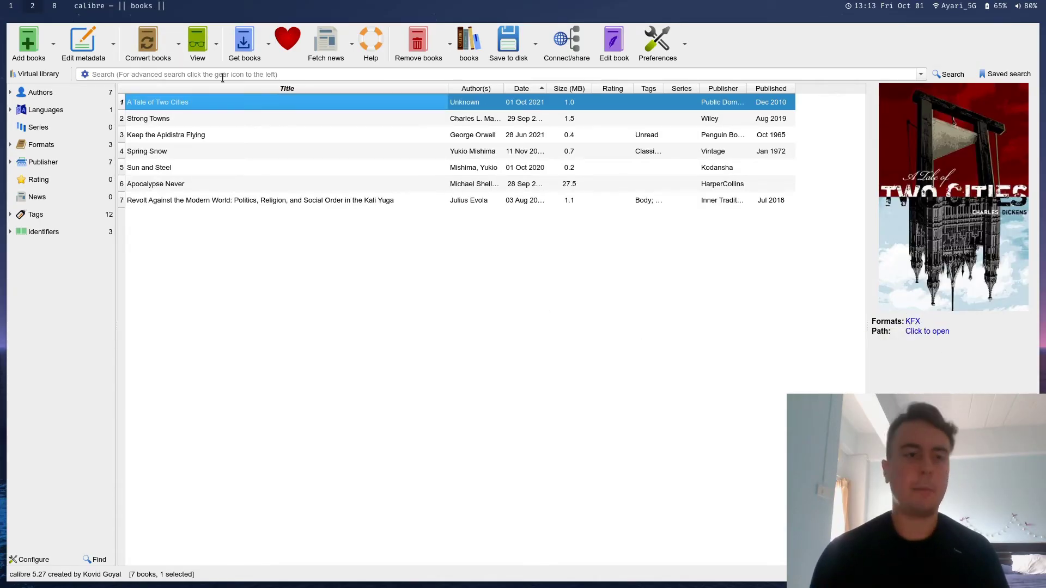
pyautogui.click(148, 56)
pyautogui.click(994, 39)
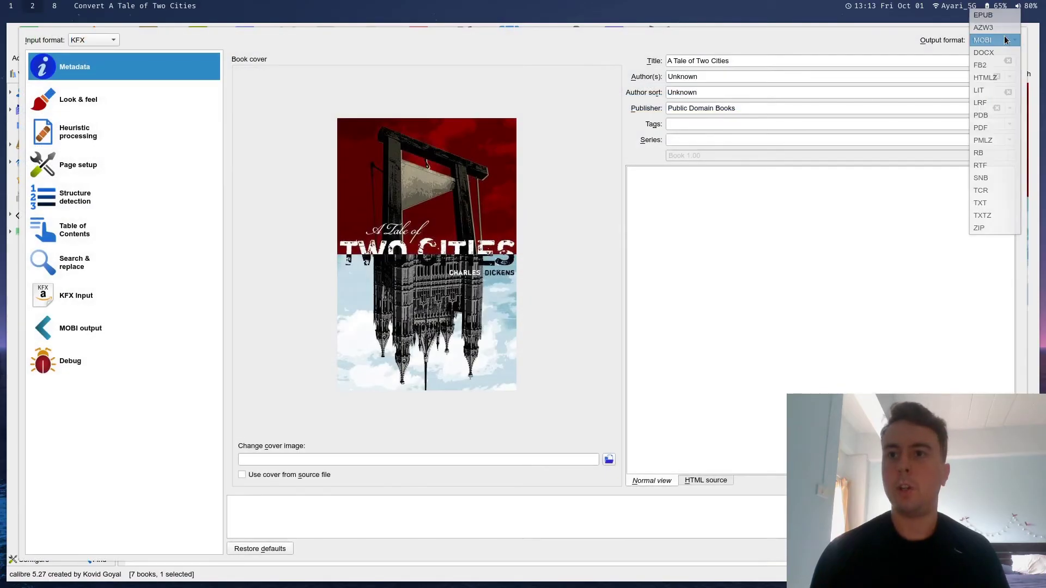
pyautogui.click(983, 27)
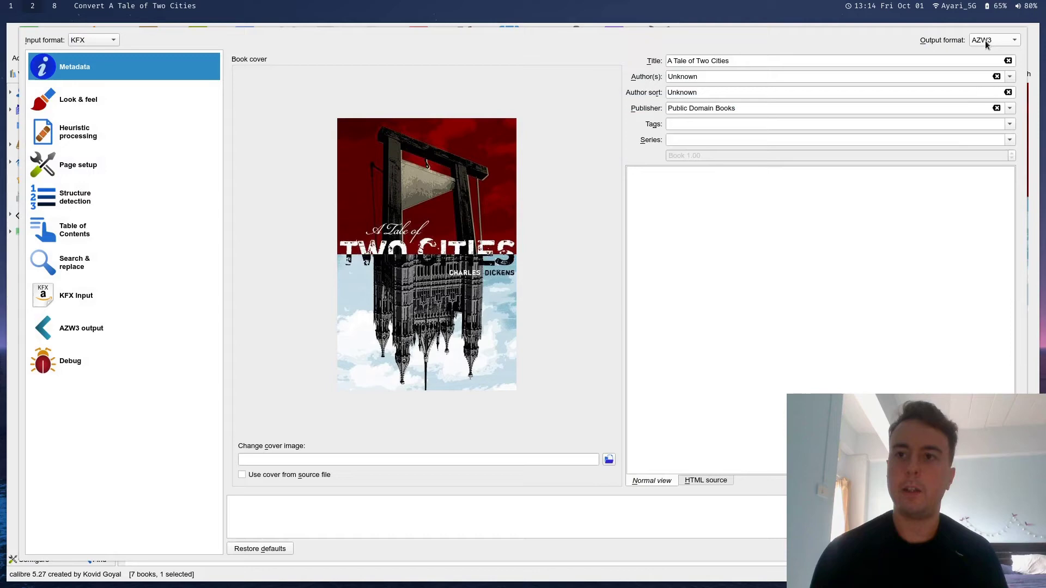
pyautogui.click(985, 40)
pyautogui.click(995, 43)
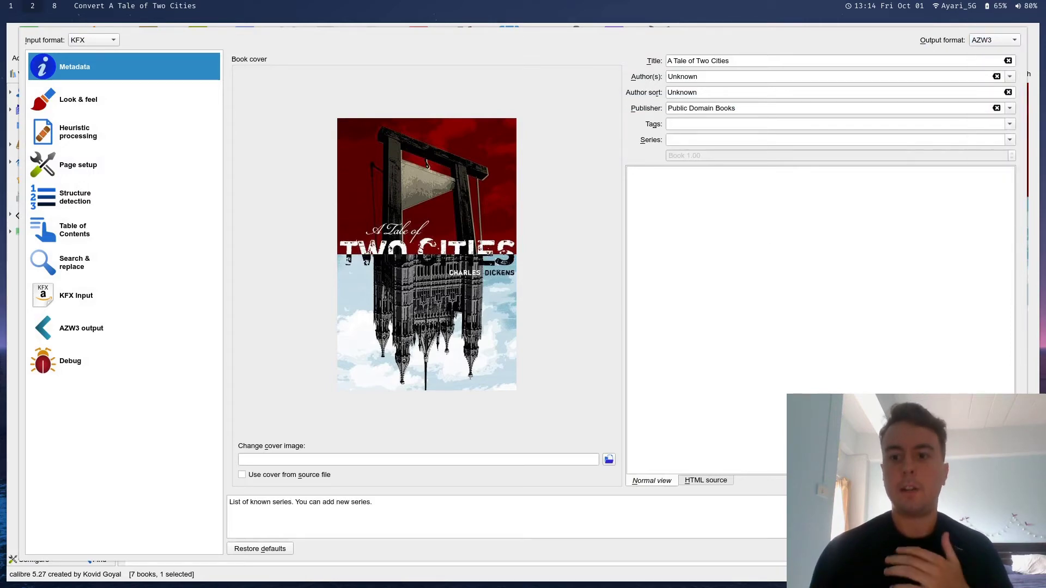
pyautogui.click(965, 548)
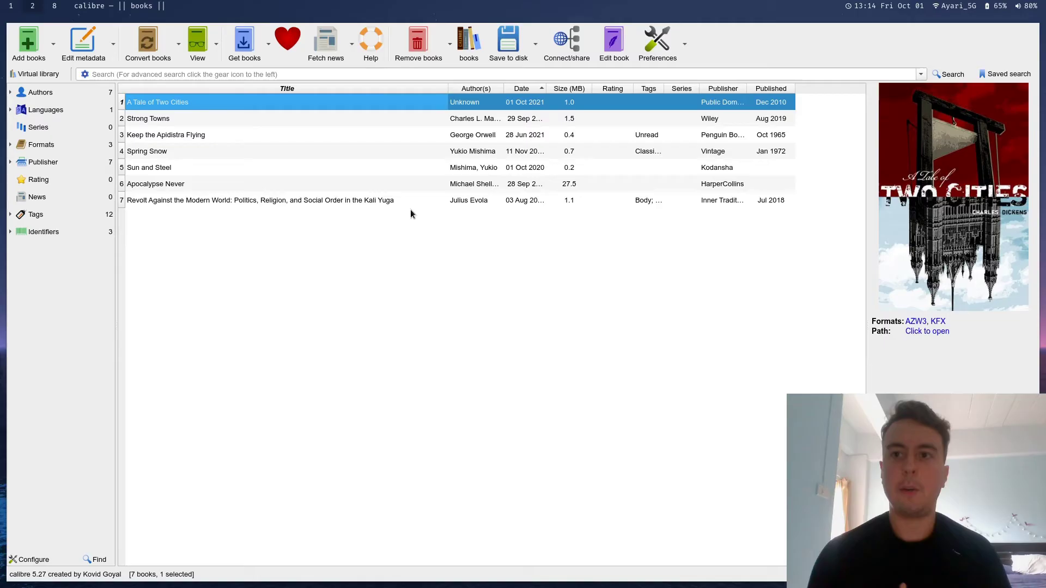
pyautogui.click(917, 321)
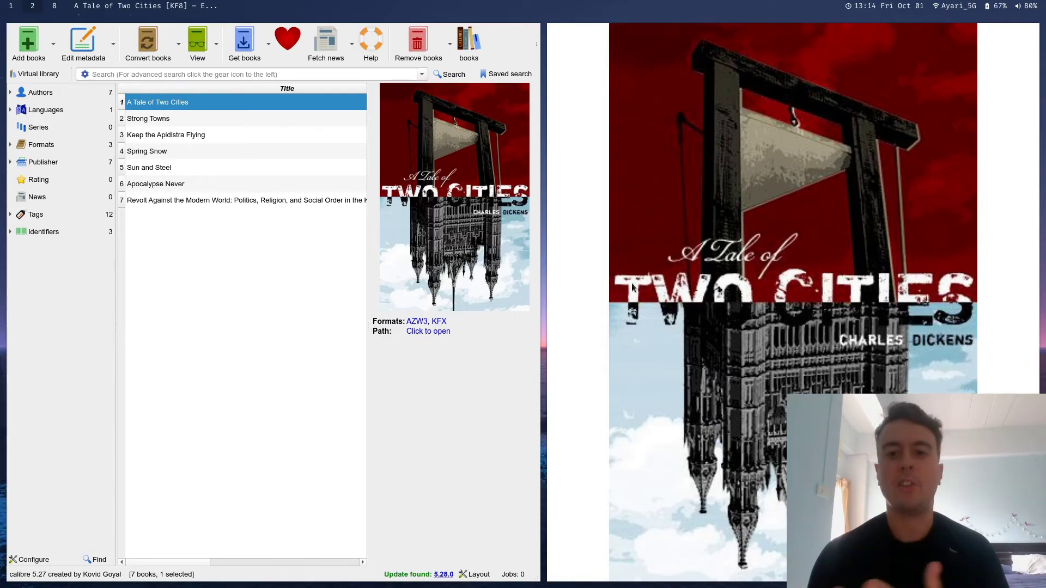
pyautogui.click(685, 250)
pyautogui.scroll(-10, 685, 250)
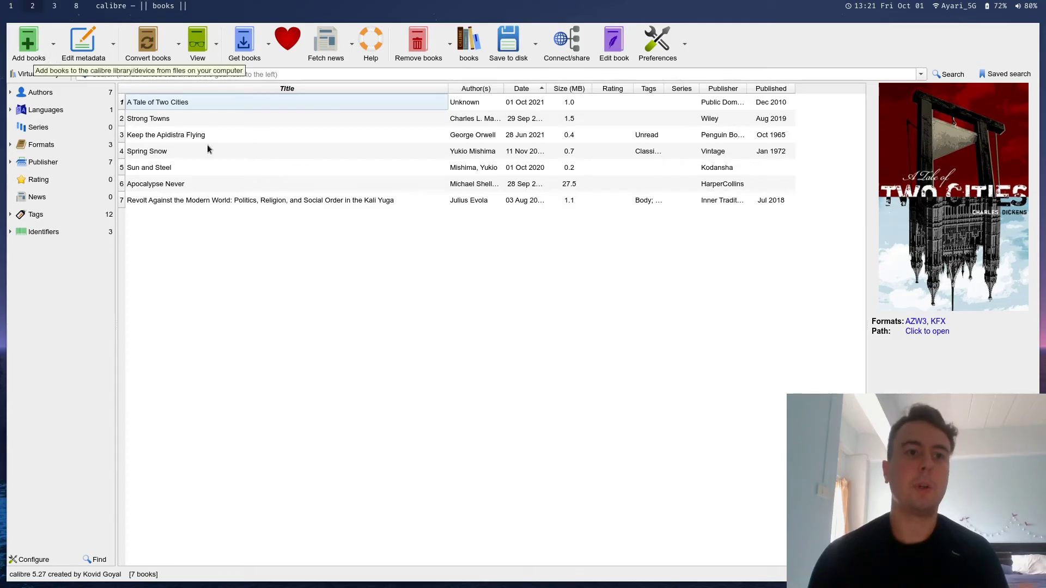
pyautogui.click(299, 106)
pyautogui.press('Delete')
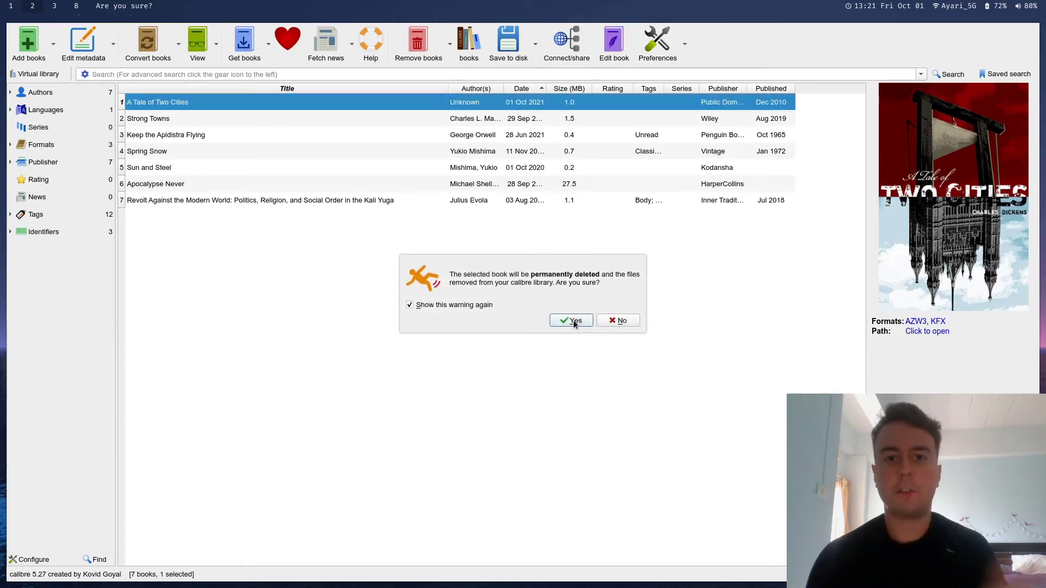
pyautogui.click(613, 321)
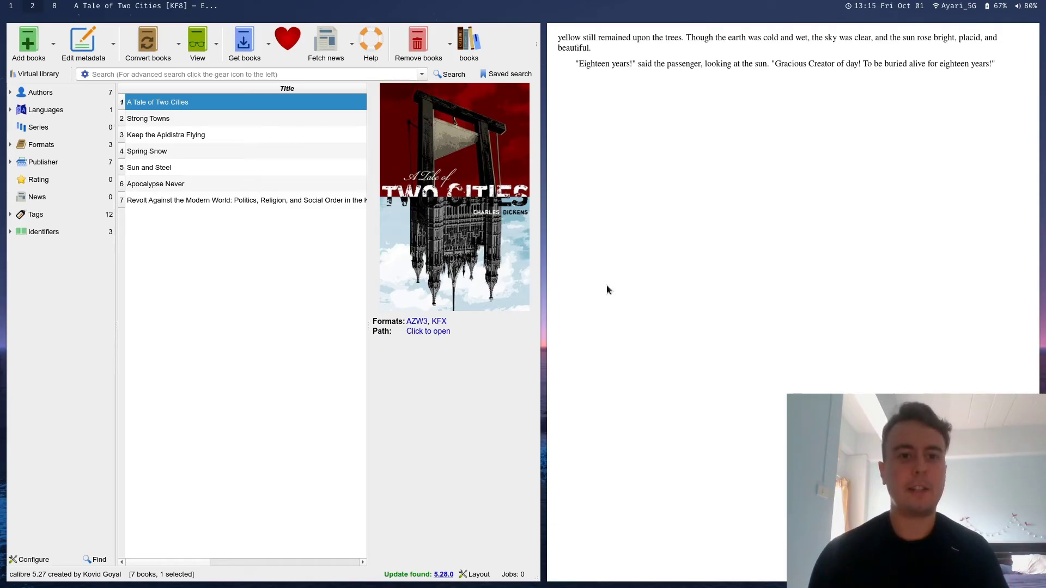
# Close the e-book viewer with Ctrl+Q so the 7-book library fills the screen
pyautogui.hotkey('ctrl', 'q')
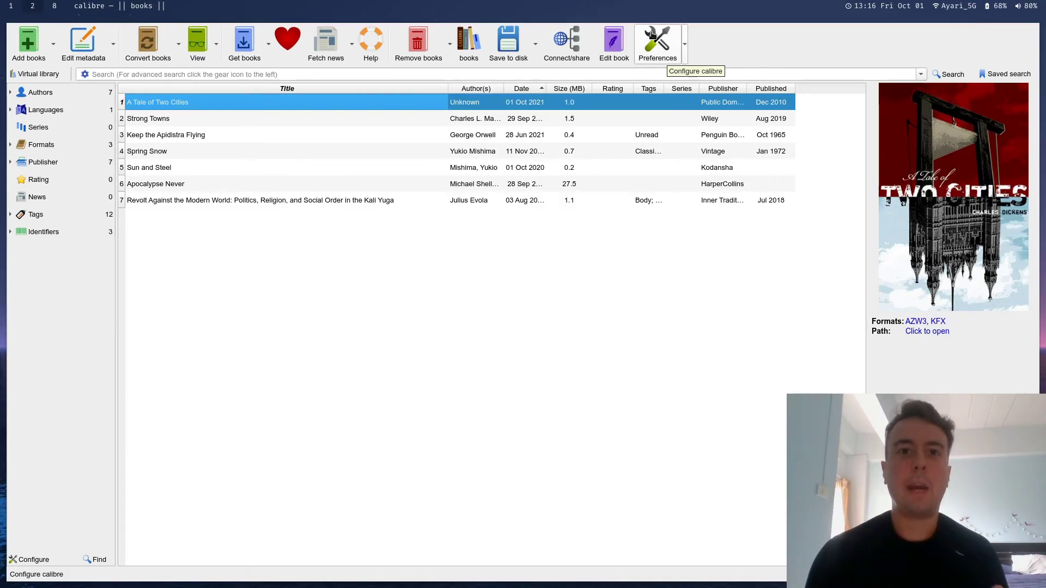
pyautogui.click(652, 34)
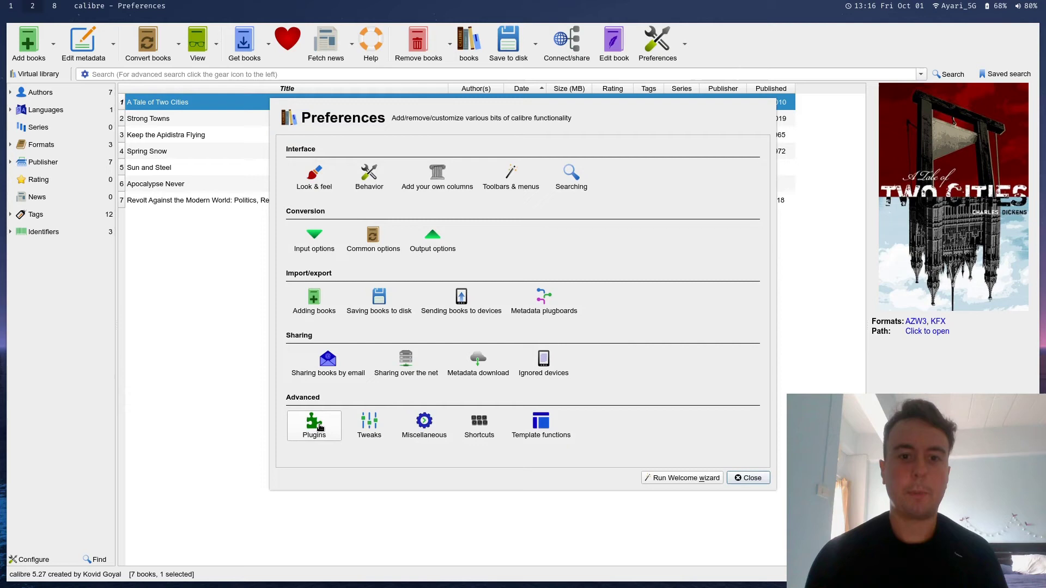
pyautogui.press('Escape')
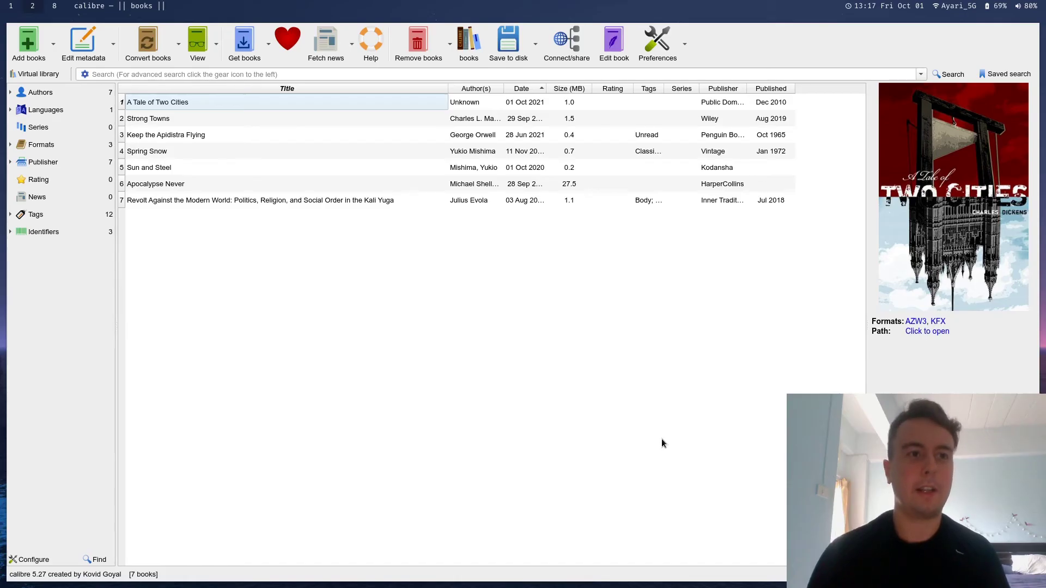
# Replace the old terminal with a fresh one using enlarged text
pyautogui.press('super+1')
pyautogui.press('super+shift+q')
pyautogui.press('super+Return')
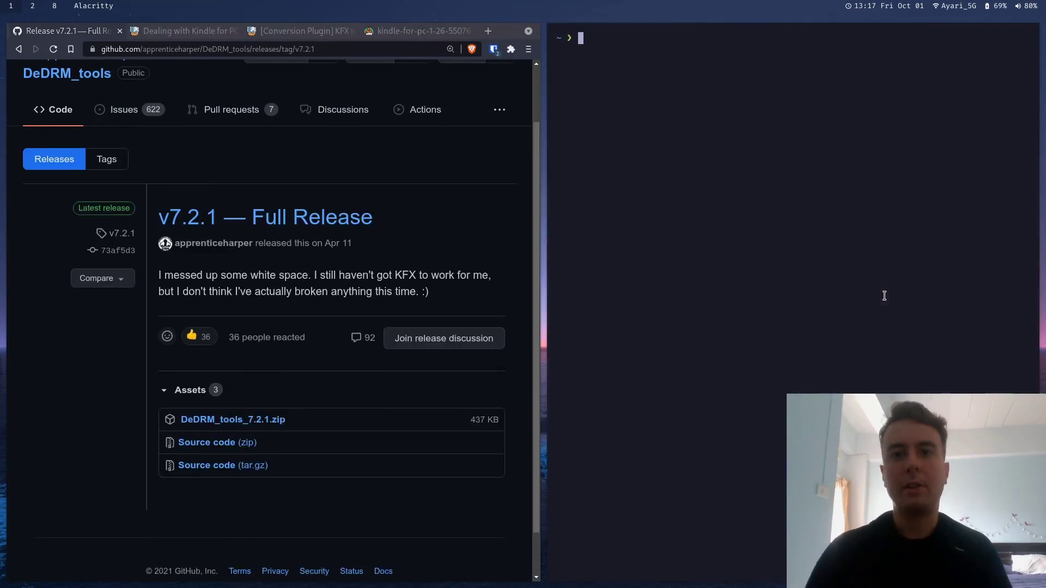
pyautogui.hotkey('ctrl', '=')
pyautogui.hotkey('ctrl', '=')
pyautogui.hotkey('ctrl', '=')
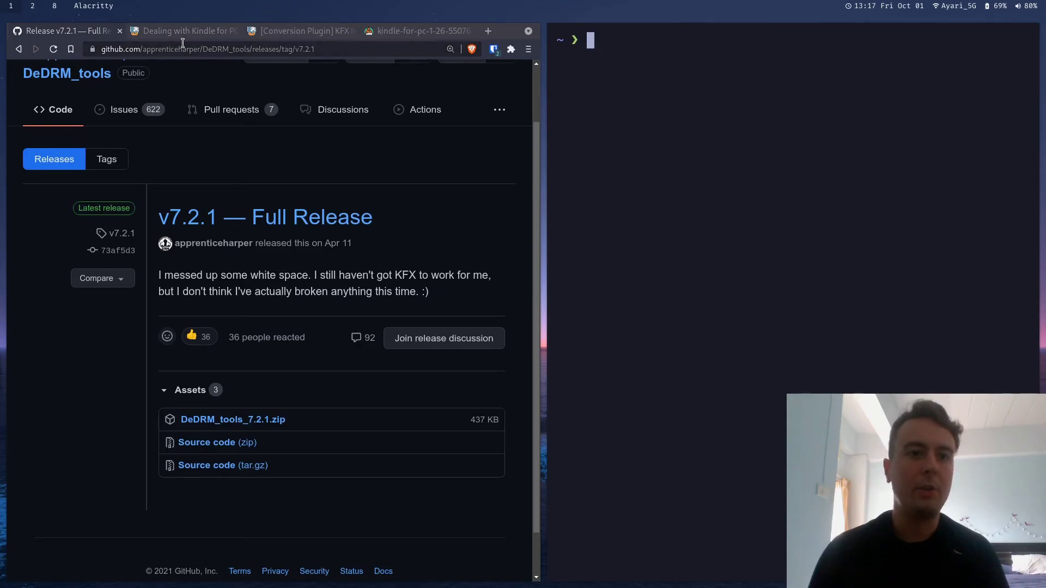
# In a new full-screen tab, reach calibre-ebook.com's Windows download page
pyautogui.click(488, 30)
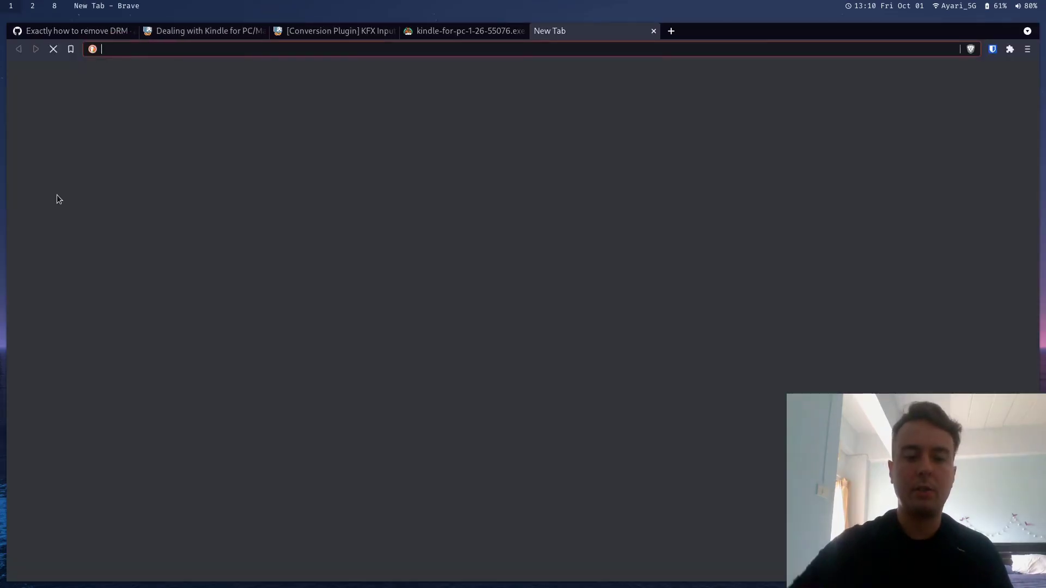
pyautogui.write('calibre-ebook.com')
pyautogui.press('Return')
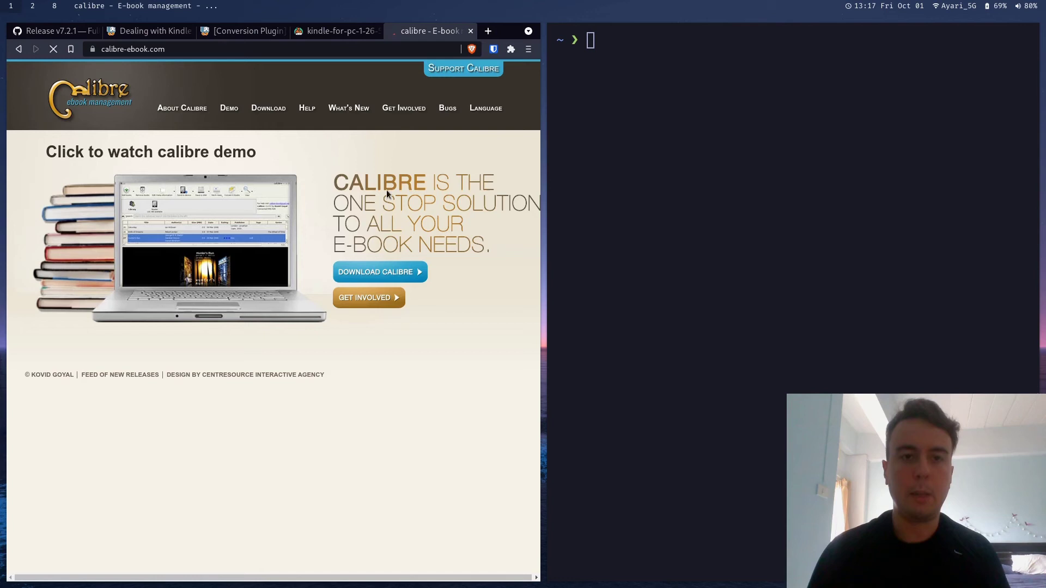
pyautogui.click(268, 108)
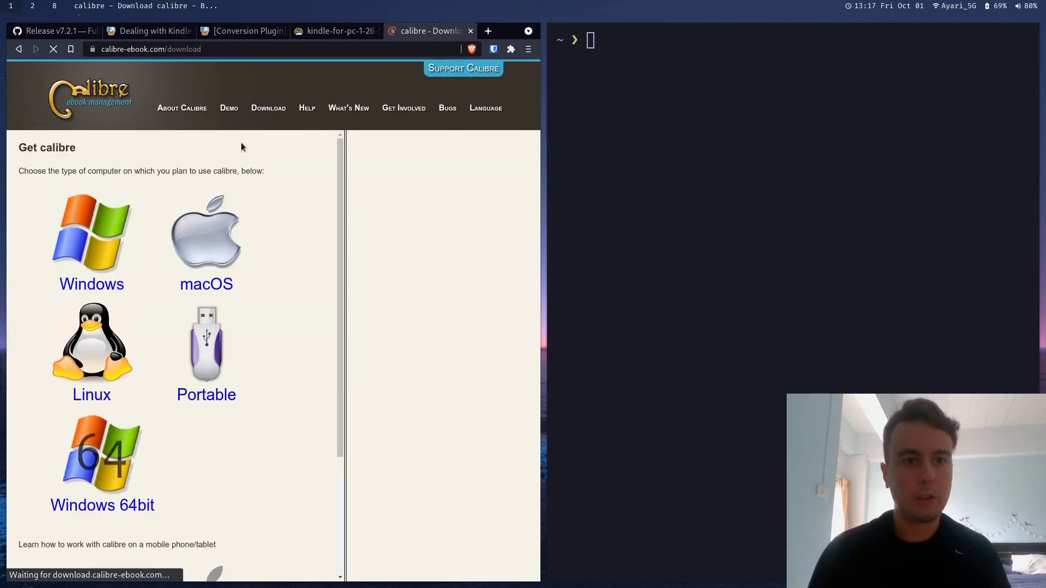
pyautogui.press('super+f')
pyautogui.click(51, 219)
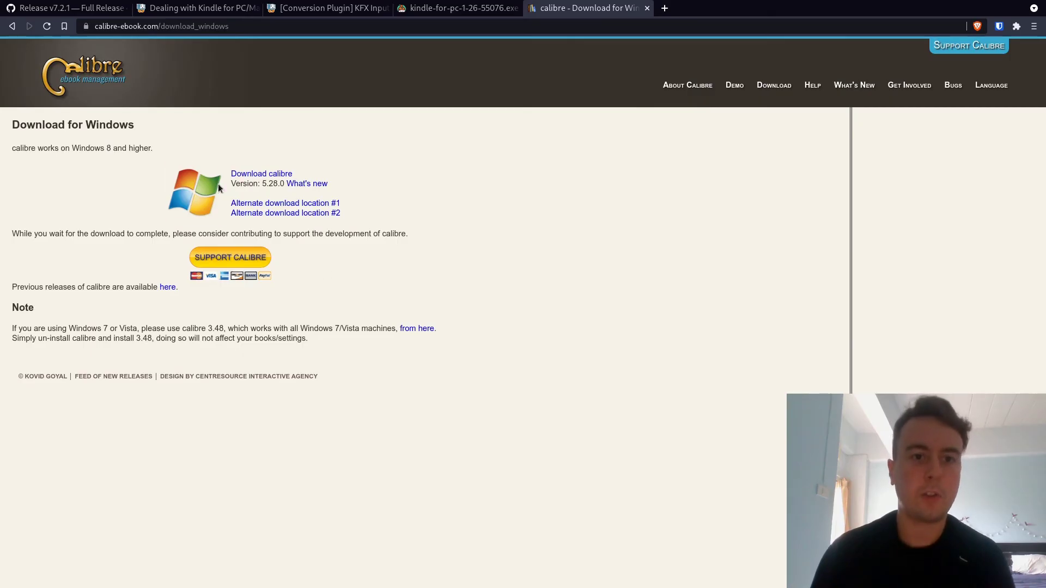
# Follow the 'from here' link to the calibre 3.48.0 release downloads
pyautogui.click(430, 329)
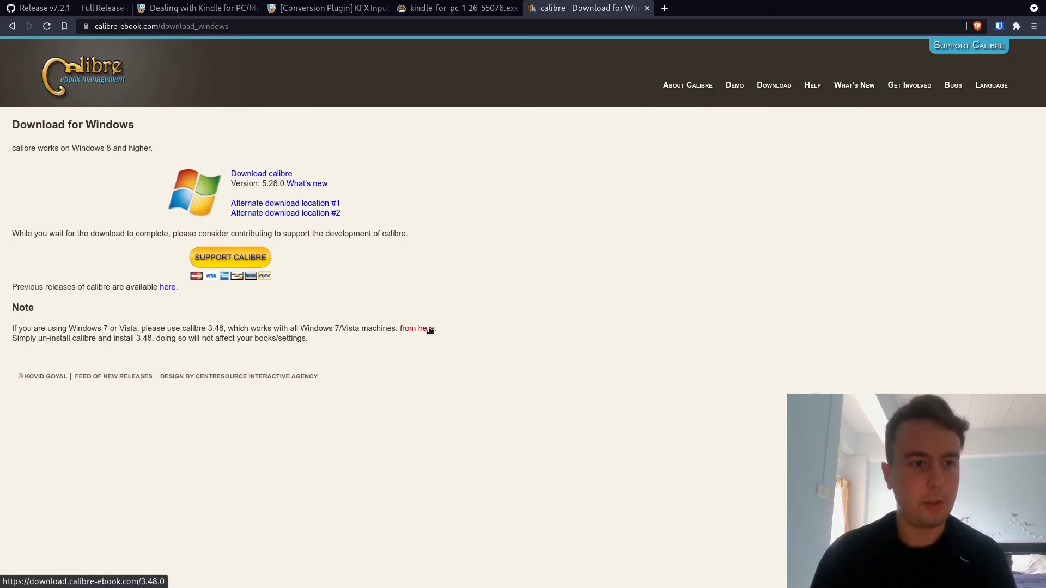
pyautogui.doubleClick(216, 328)
pyautogui.click(434, 327)
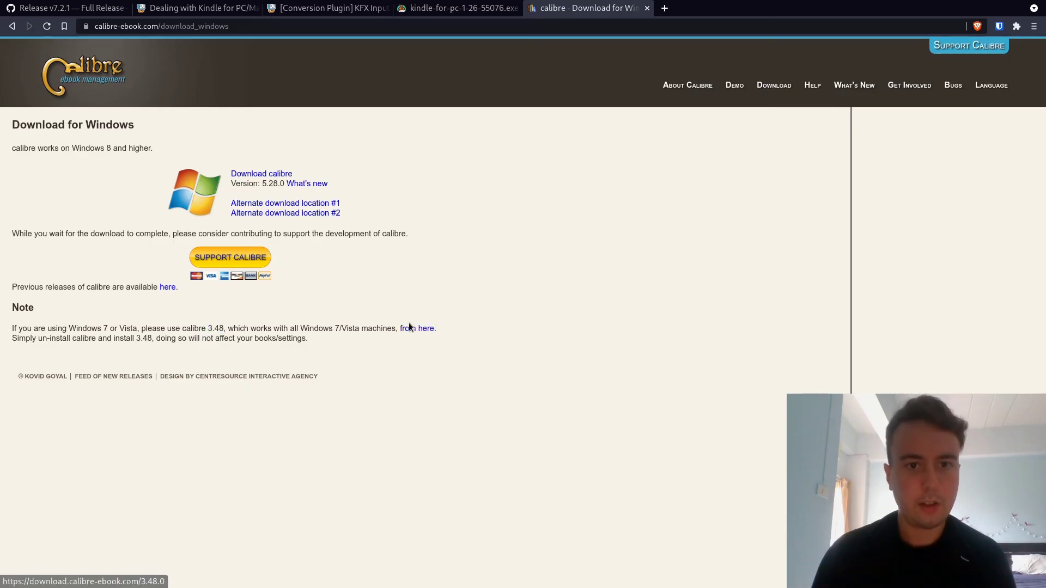
pyautogui.click(422, 328)
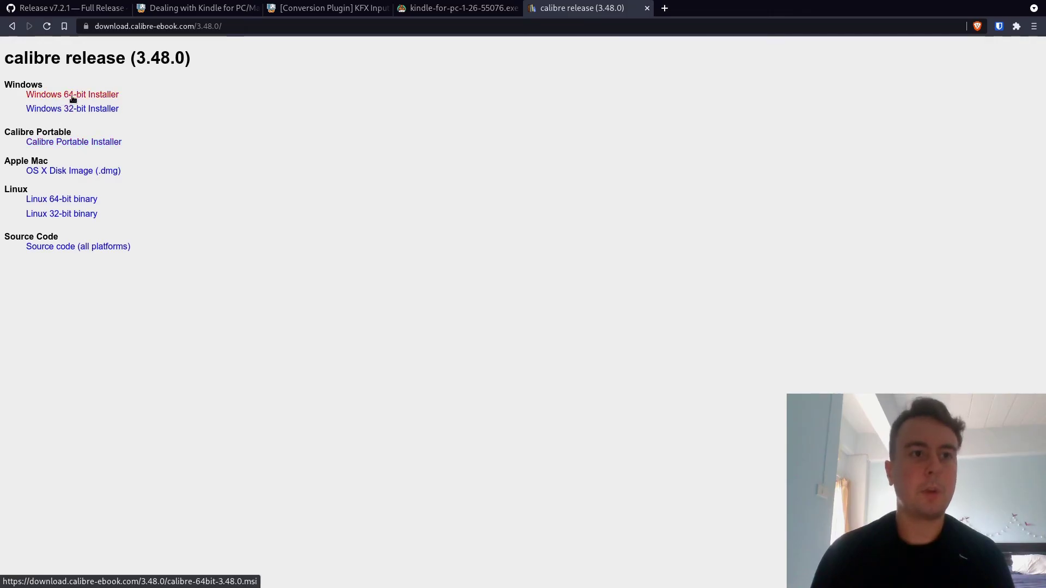
# Launch Windows calibre 3.48 by running 'wine calibre' in a new terminal, then cycle browser tabs
pyautogui.press('super+Return')
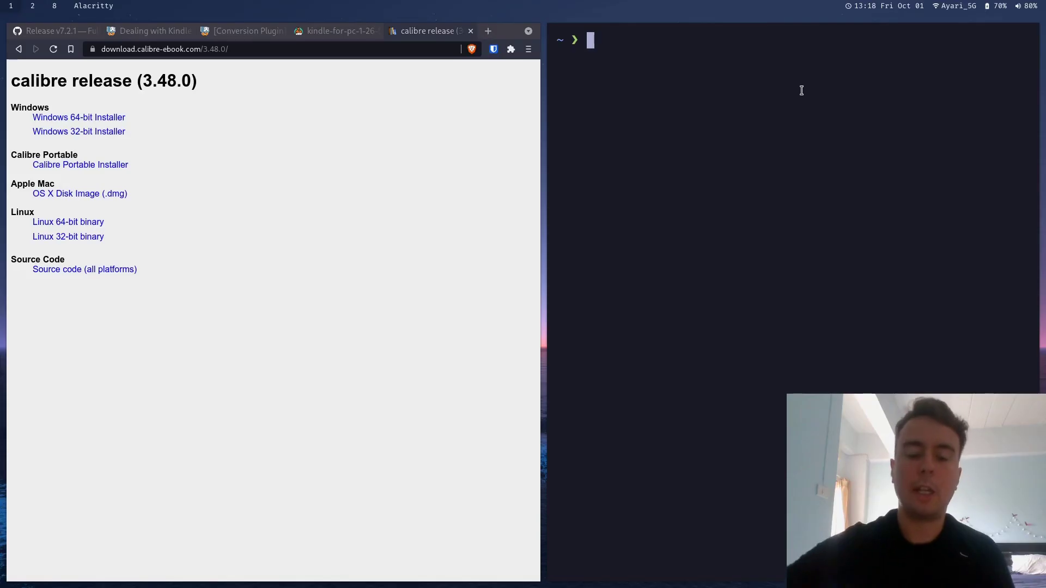
pyautogui.write('wine ')
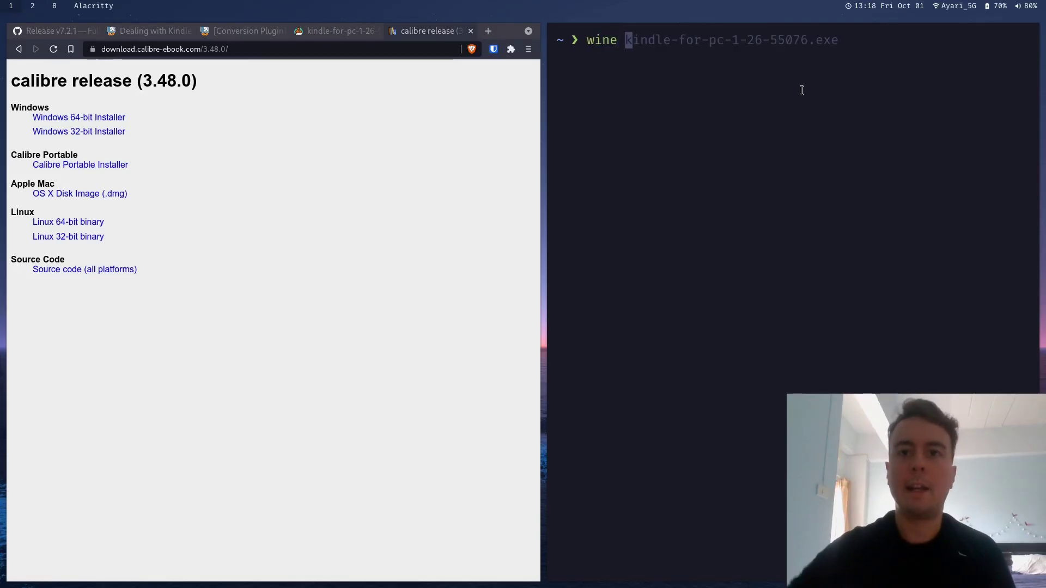
pyautogui.write('calibre')
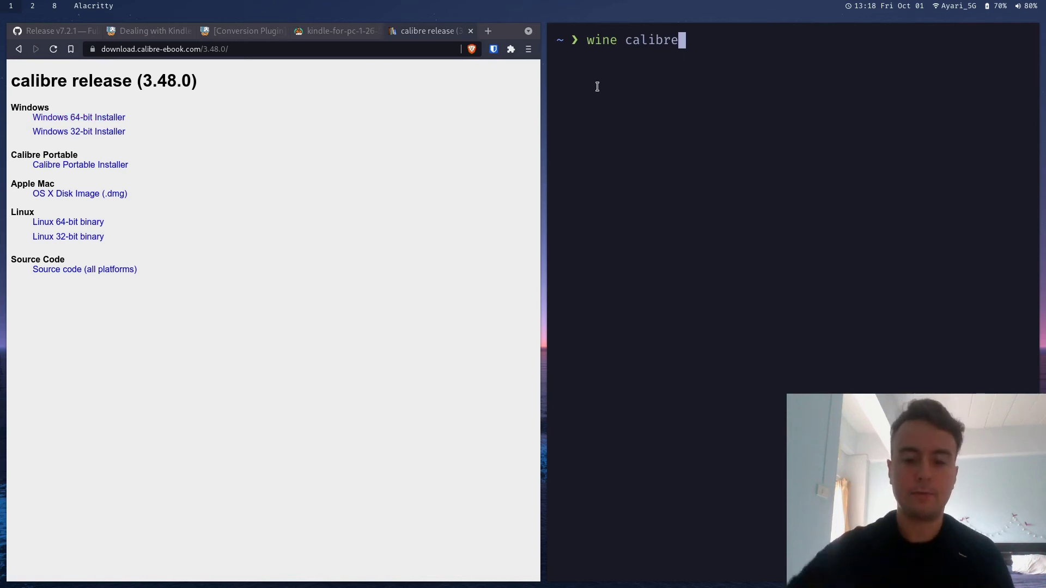
pyautogui.hotkey('ctrl', 'u')
pyautogui.write('wine calibfe')
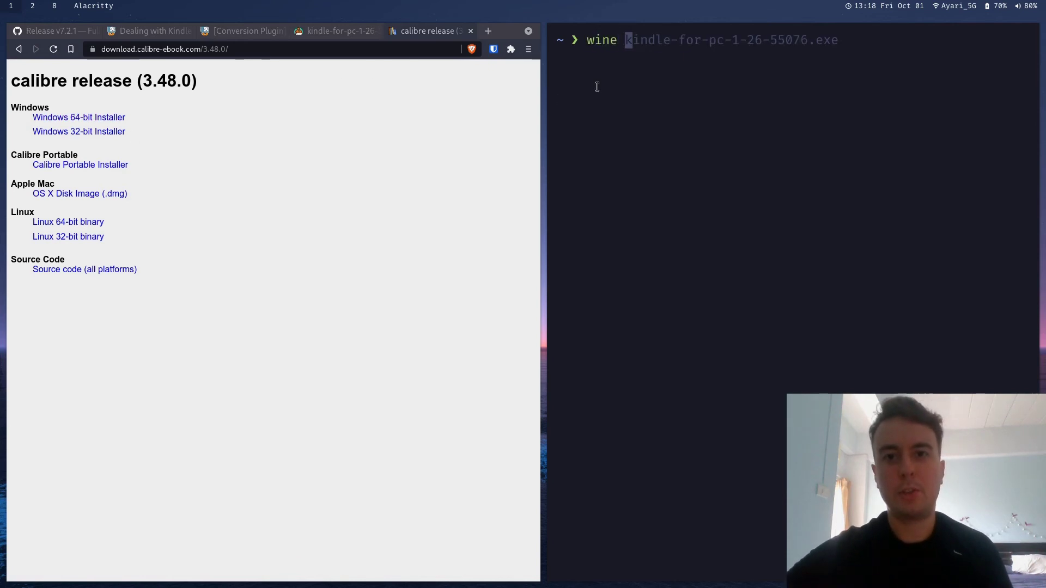
pyautogui.press('BackSpace')
pyautogui.press('BackSpace')
pyautogui.write('re')
pyautogui.press('Return')
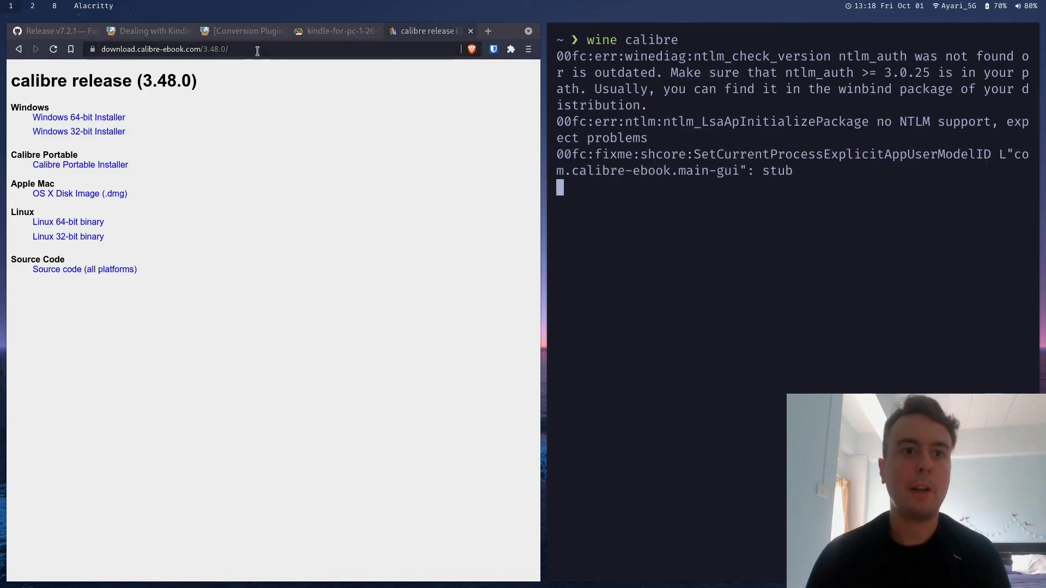
pyautogui.click(338, 32)
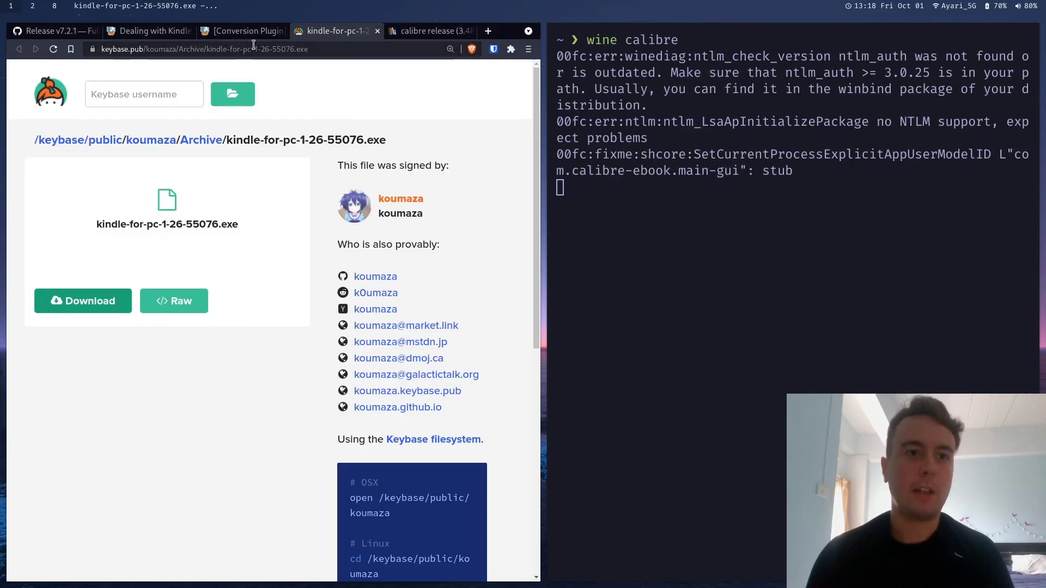
pyautogui.click(253, 30)
# Move the terminal to workspace 3 so calibre 3.48 tiles beside the DeDRM_tools release page
pyautogui.click(49, 31)
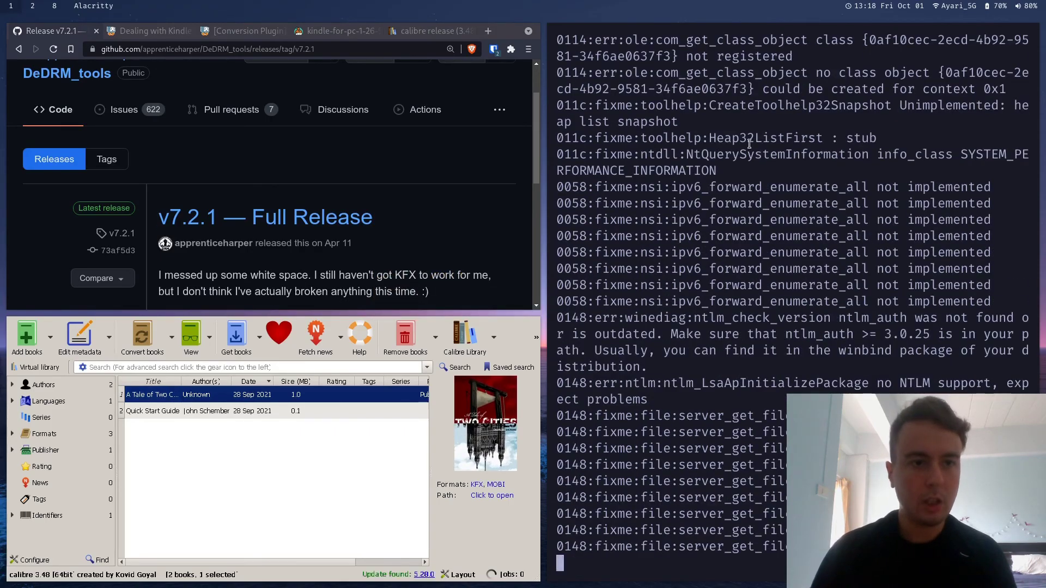
pyautogui.press('super+shift+3')
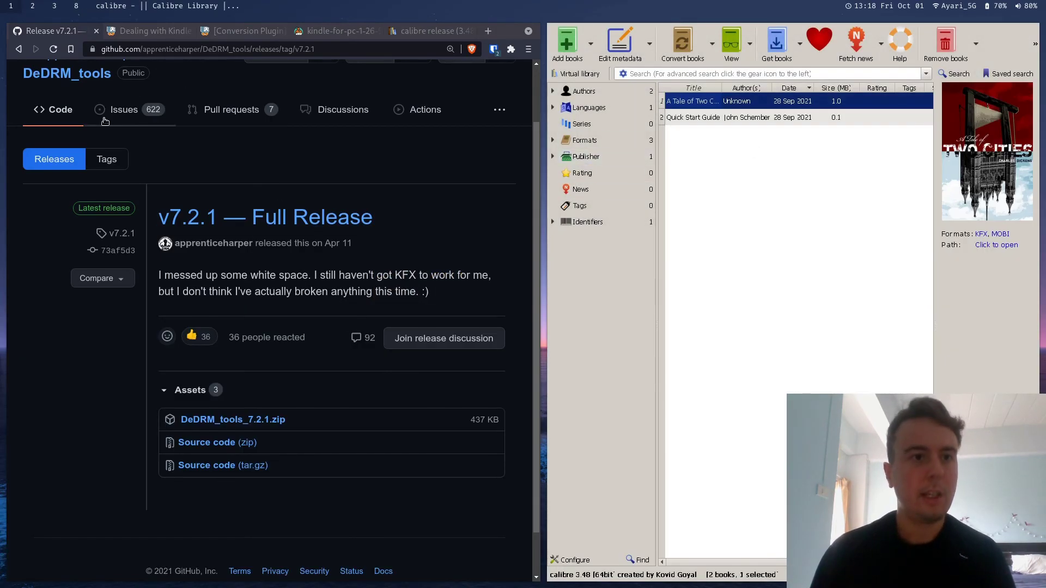
pyautogui.scroll(2, 284, 207)
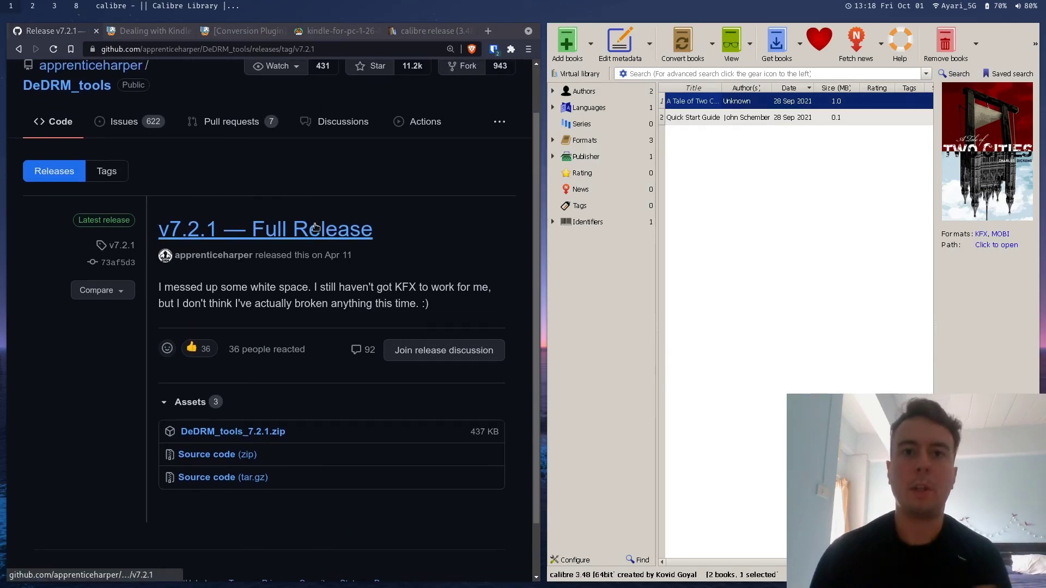
pyautogui.scroll(-1, 307, 277)
pyautogui.scroll(-2, 307, 276)
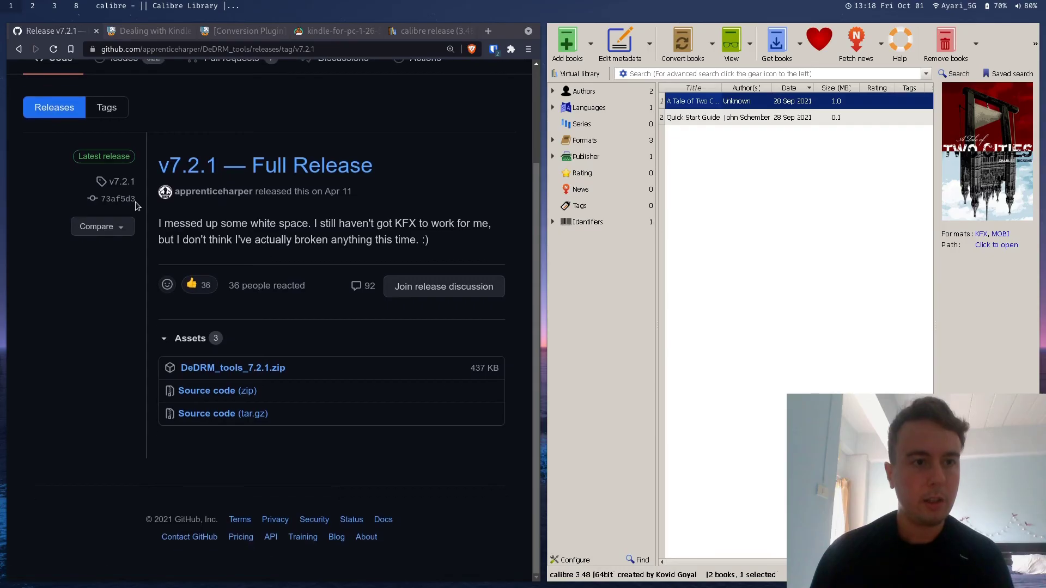
# Open the DeDRM_tools releases list and expand v6.8.1's assets to reveal DeDRM_tools_6.8.1.zip
pyautogui.scroll(4, 246, 261)
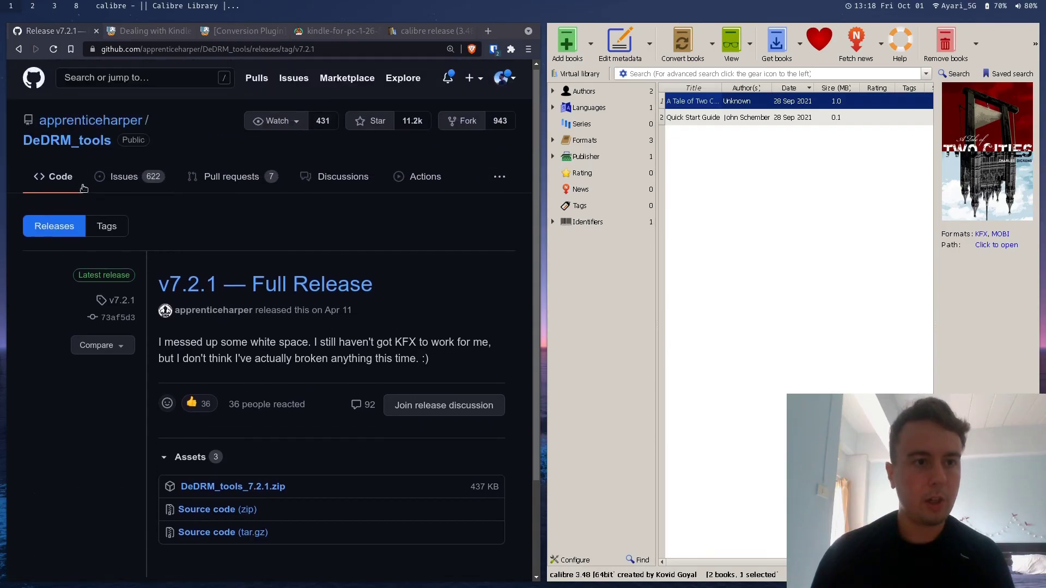
pyautogui.click(53, 235)
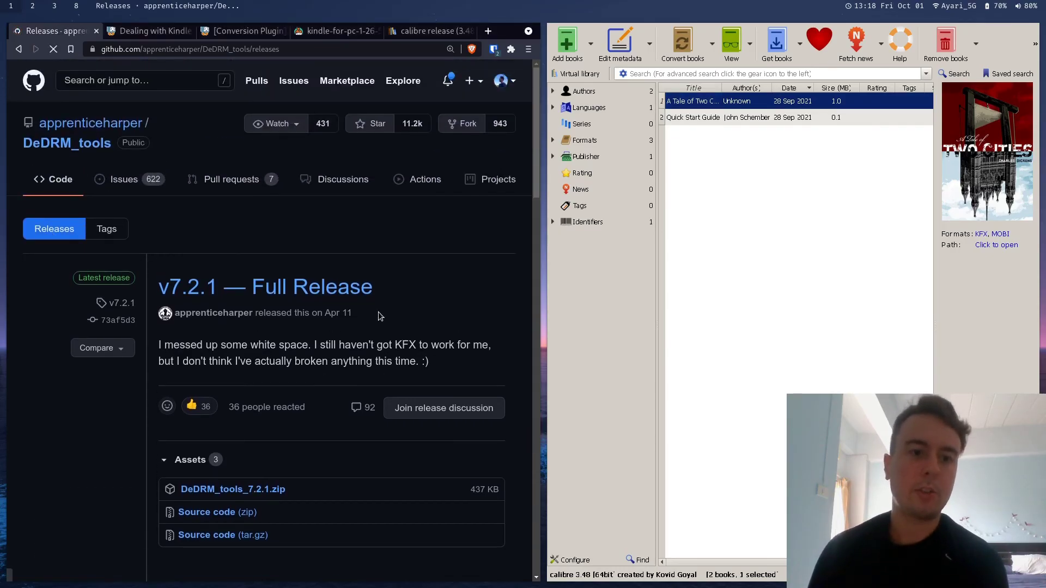
pyautogui.scroll(-4, 287, 325)
pyautogui.scroll(-10, 287, 325)
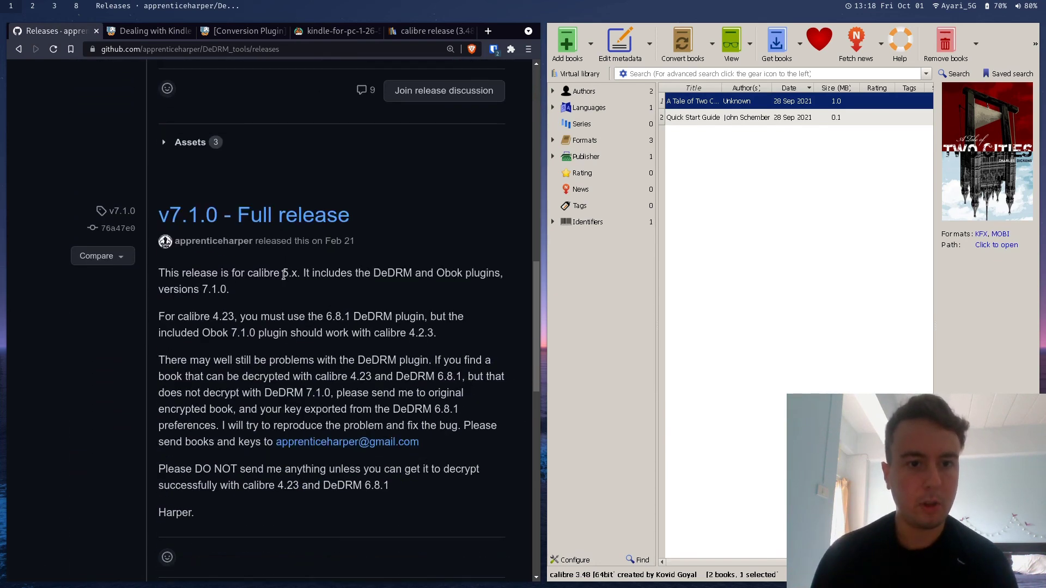
pyautogui.scroll(-9, 280, 282)
pyautogui.scroll(-2, 282, 284)
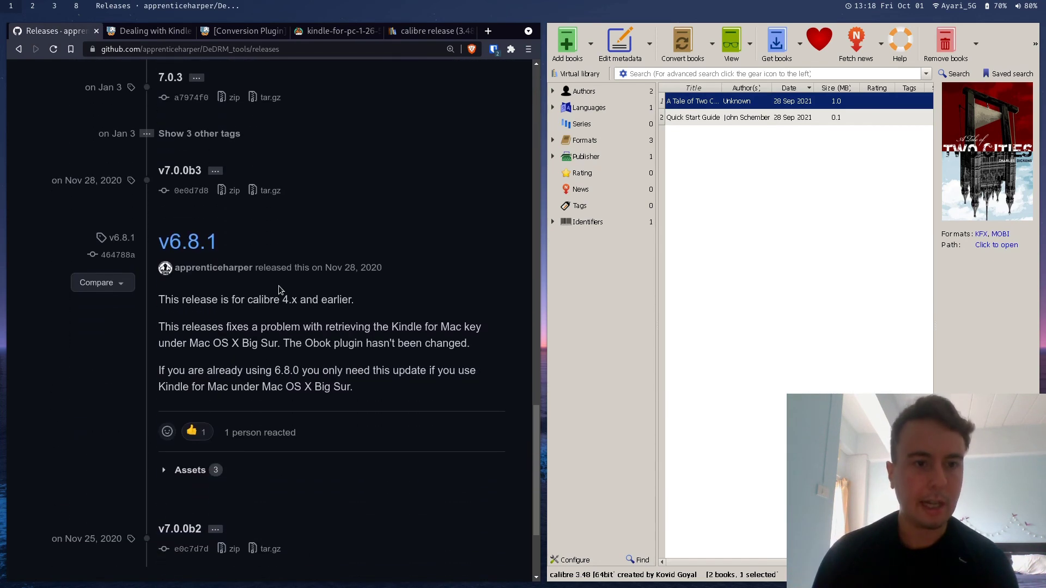
pyautogui.moveTo(248, 299); pyautogui.dragTo(294, 298)
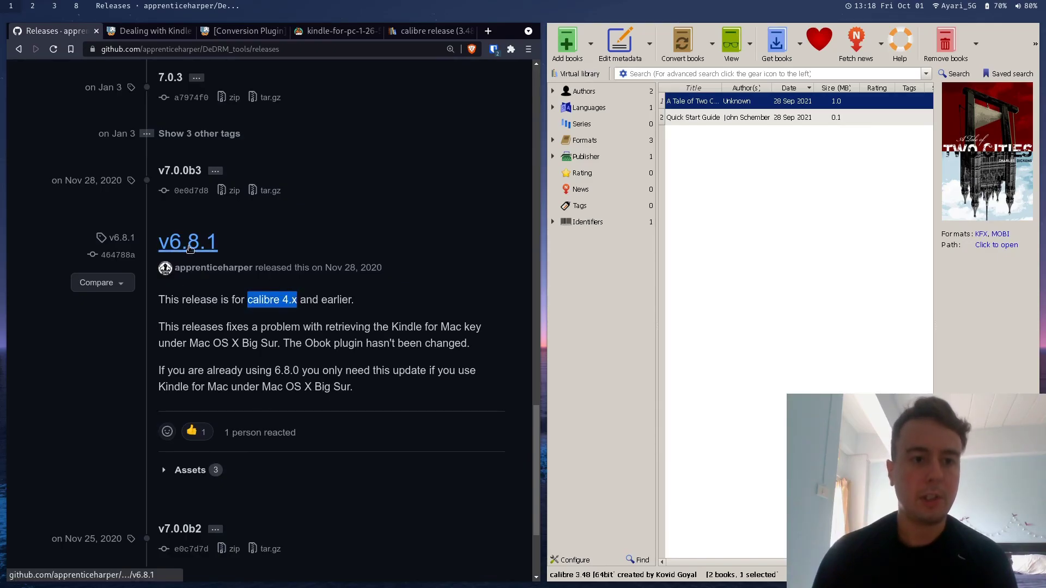
pyautogui.click(201, 469)
pyautogui.scroll(-4, 196, 466)
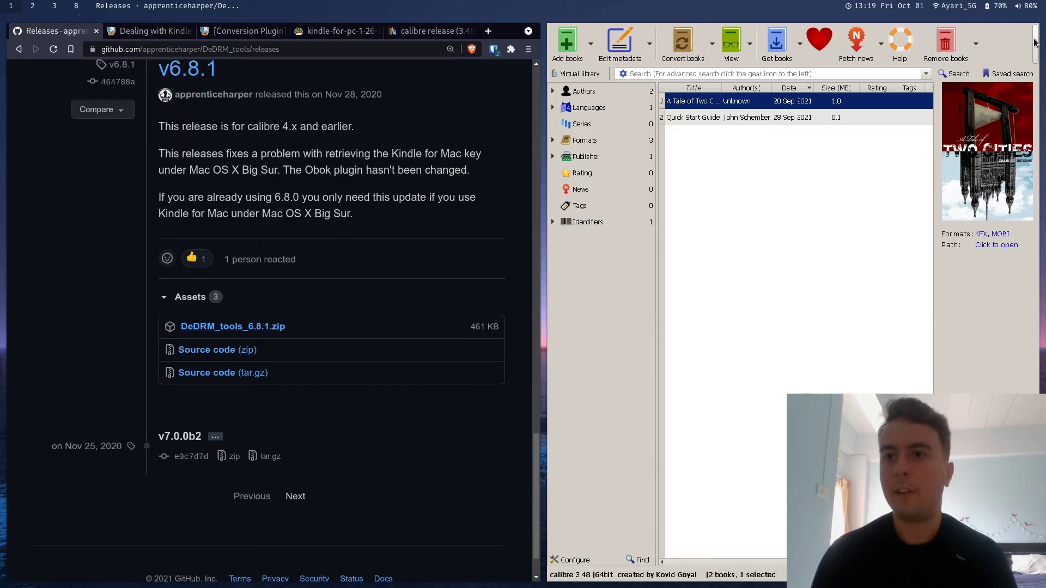
pyautogui.click(1024, 54)
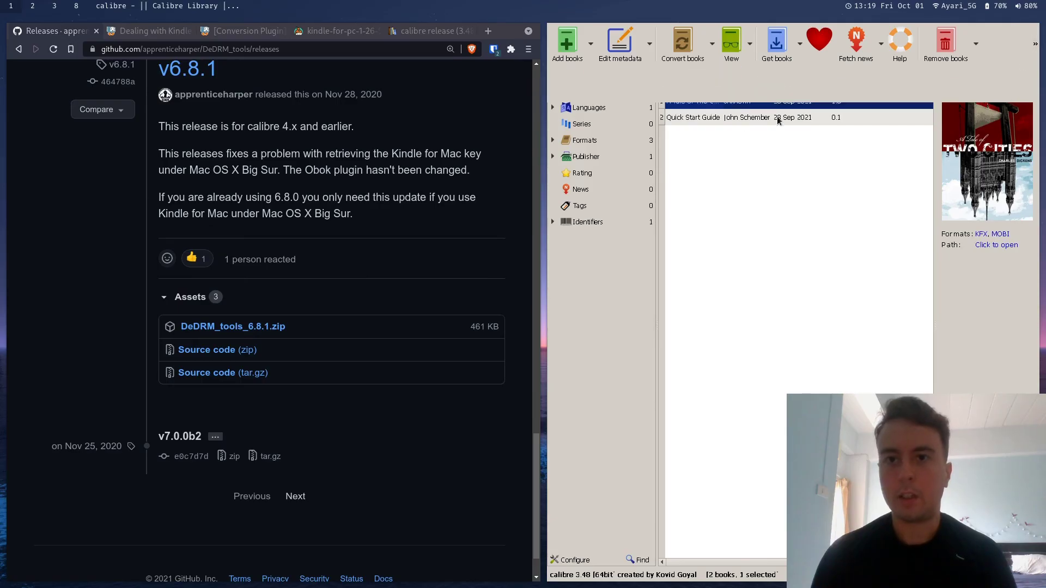
pyautogui.click(1033, 39)
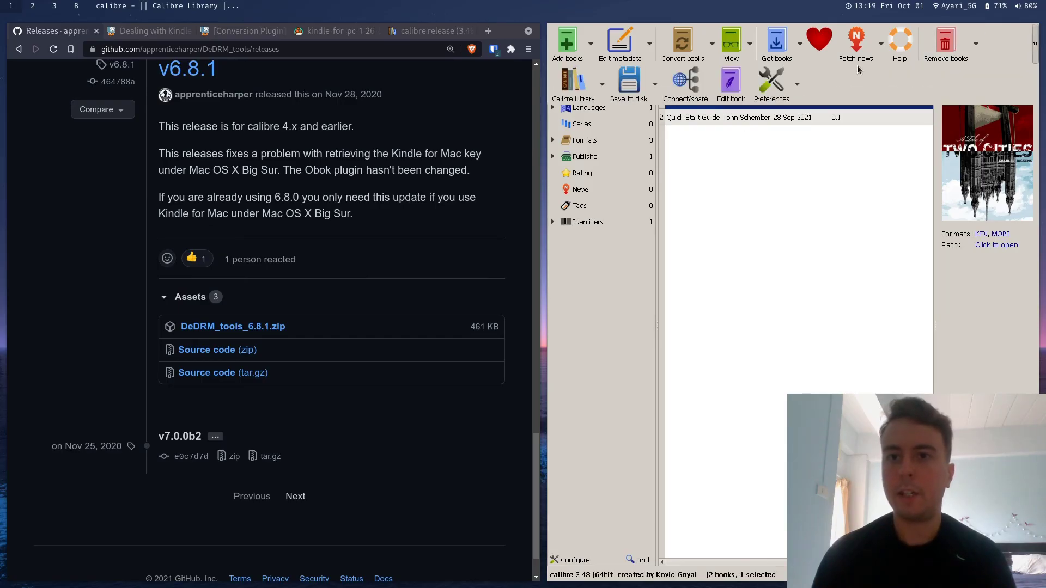
pyautogui.click(775, 82)
pyautogui.click(297, 420)
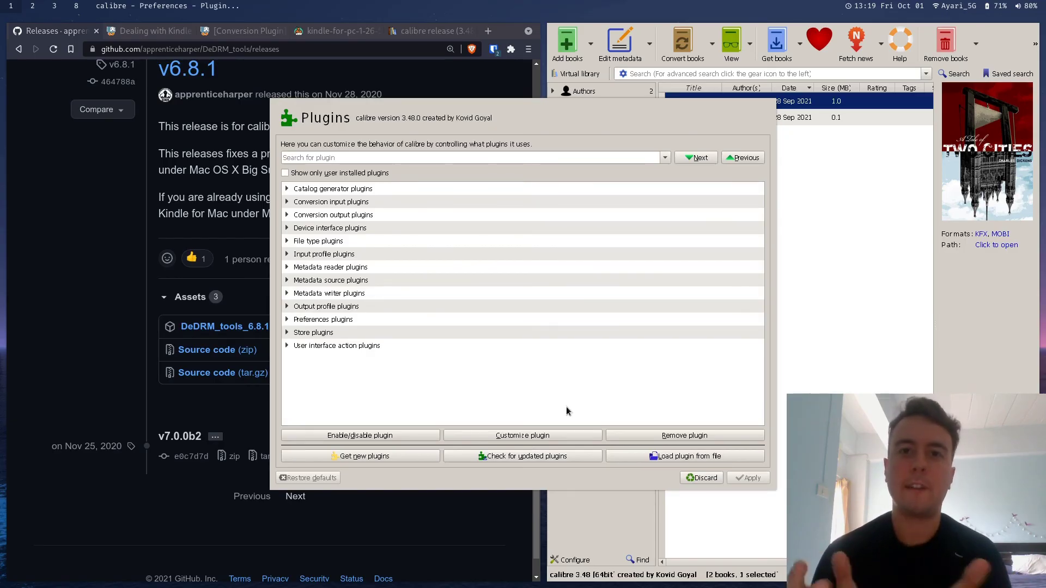
pyautogui.click(630, 455)
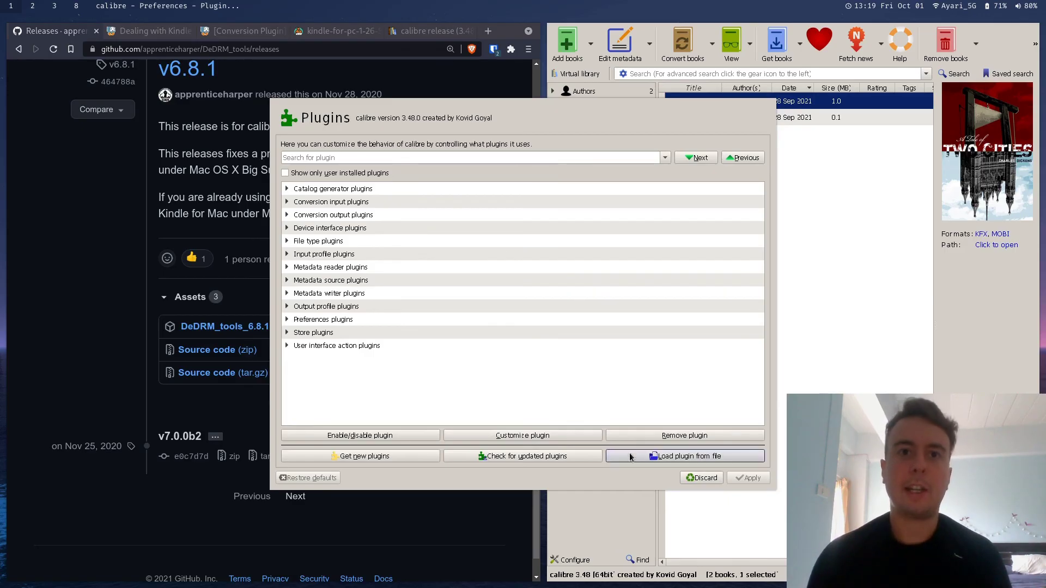
pyautogui.click(464, 199)
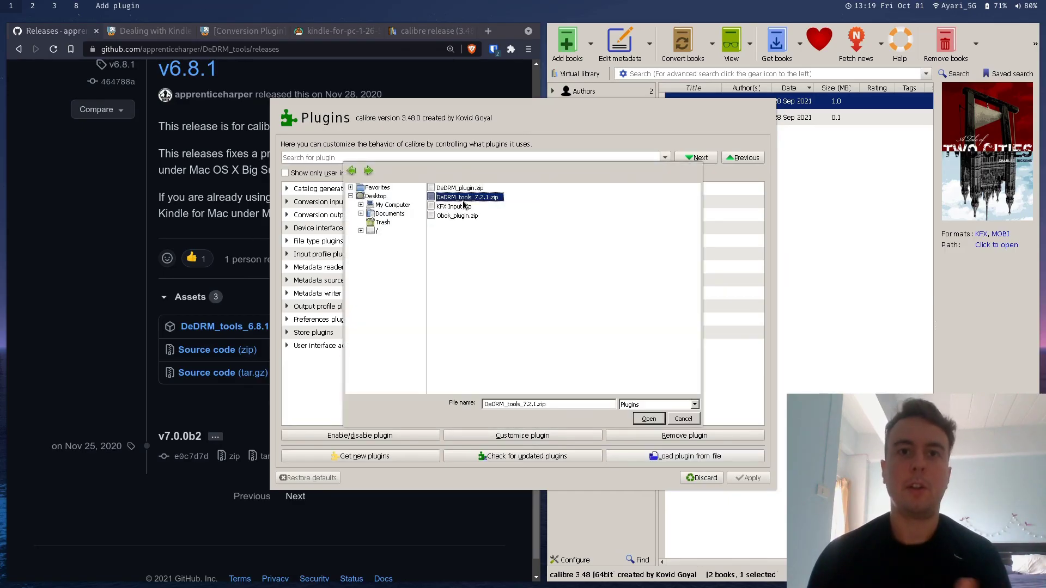
pyautogui.click(457, 209)
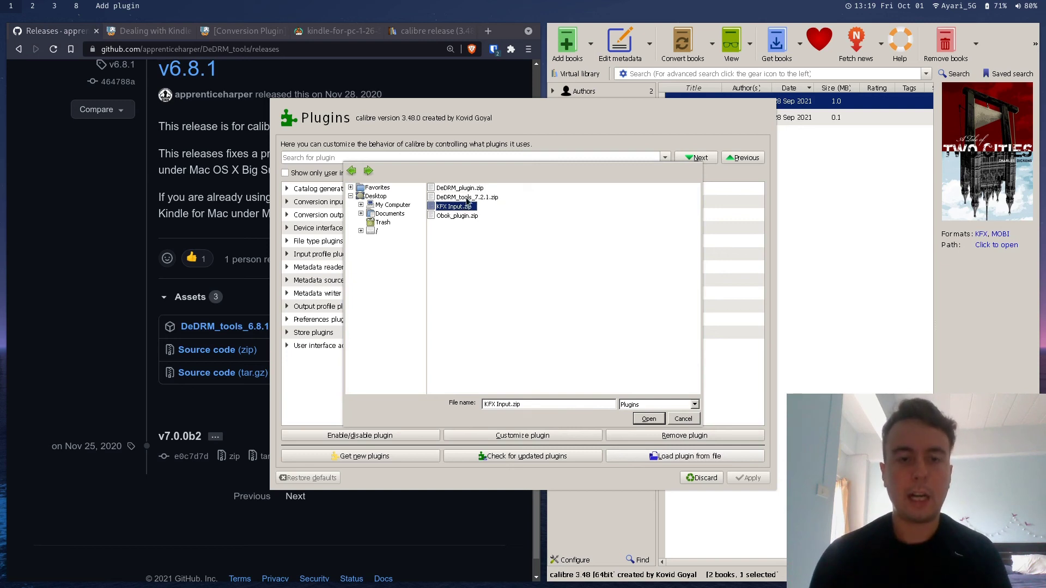
pyautogui.click(463, 189)
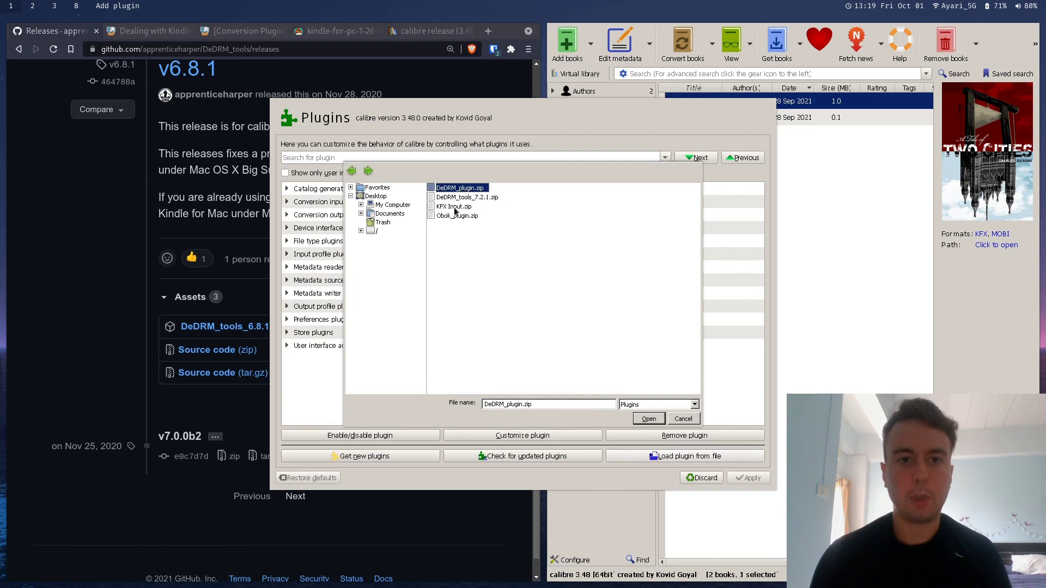
pyautogui.click(456, 209)
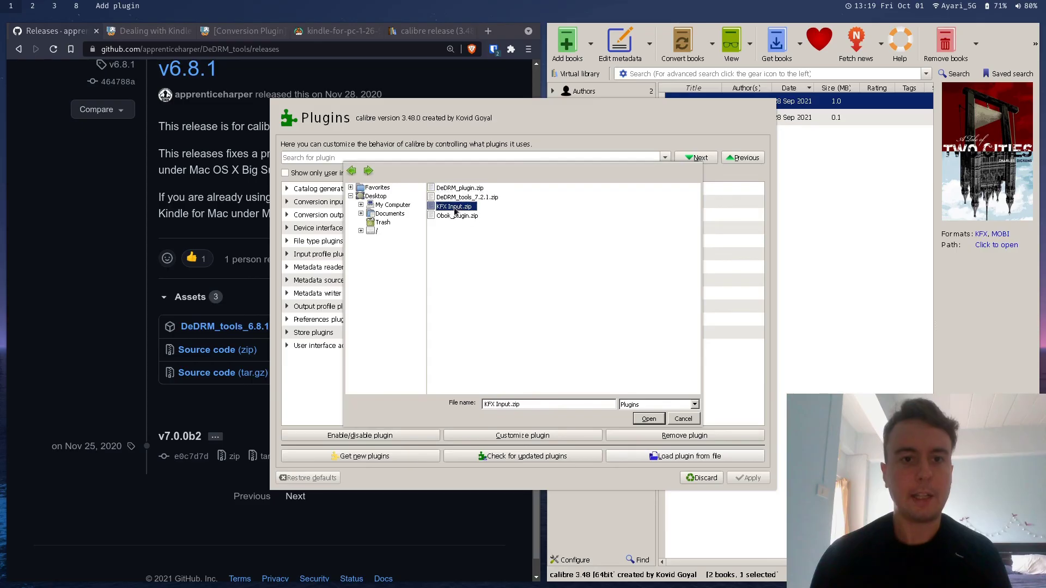
pyautogui.click(682, 420)
pyautogui.click(693, 478)
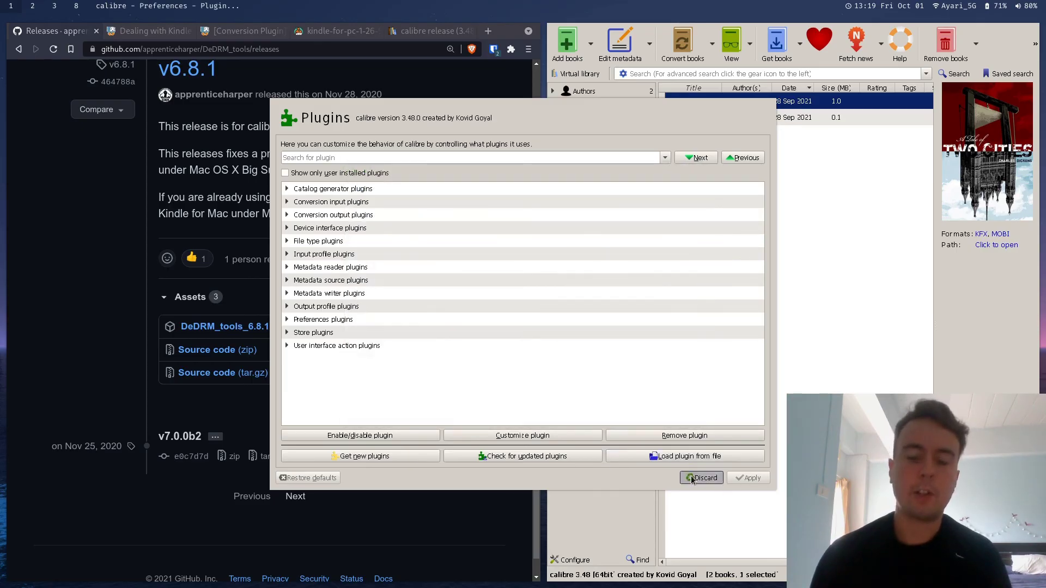
pyautogui.click(750, 479)
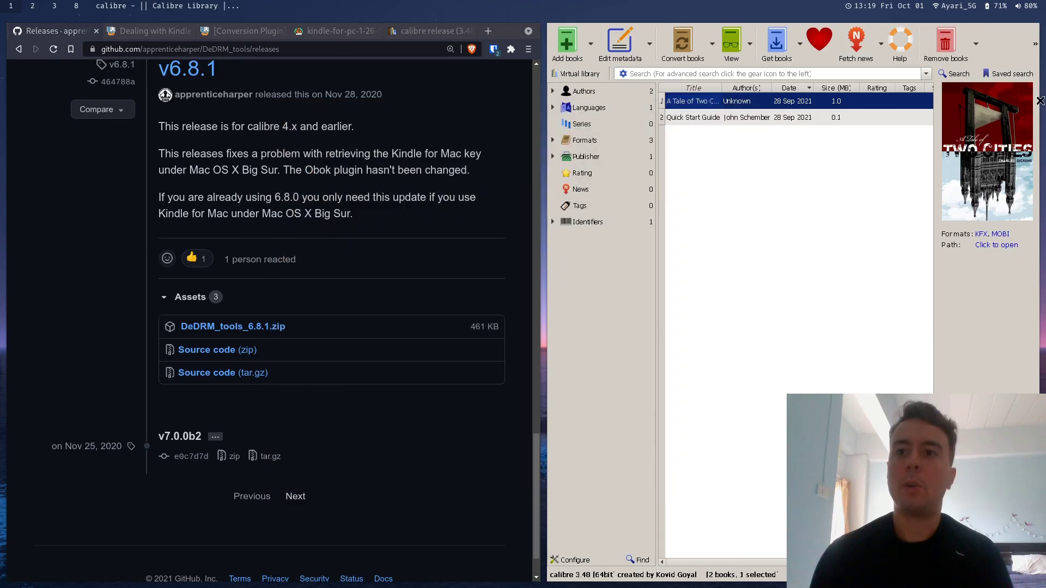
pyautogui.click(977, 45)
pyautogui.click(1023, 49)
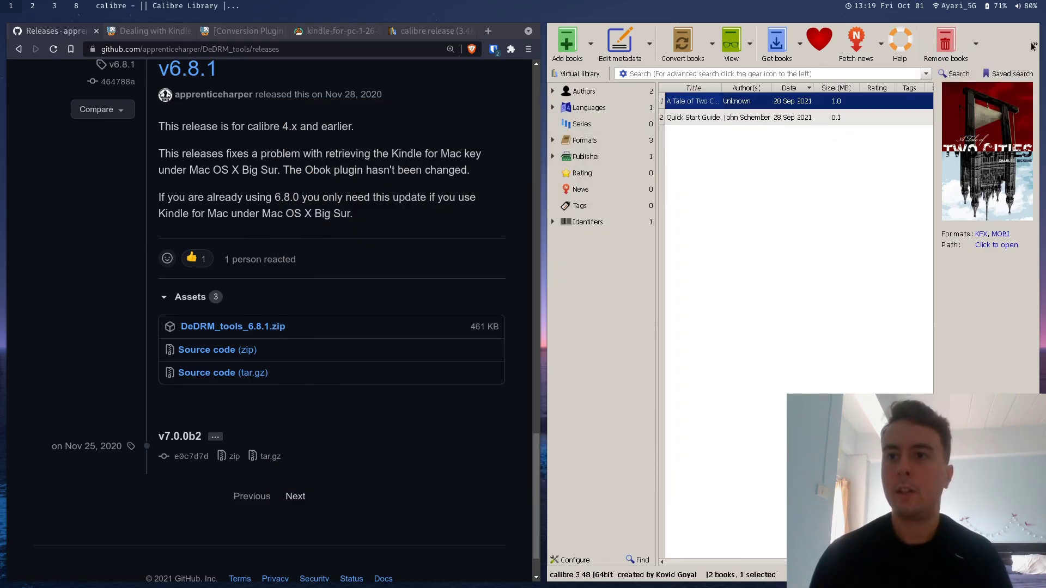
# Open the DeDRM plugin's configuration in Preferences > Plugins, showing only user-installed plugins
pyautogui.click(1035, 44)
pyautogui.click(771, 88)
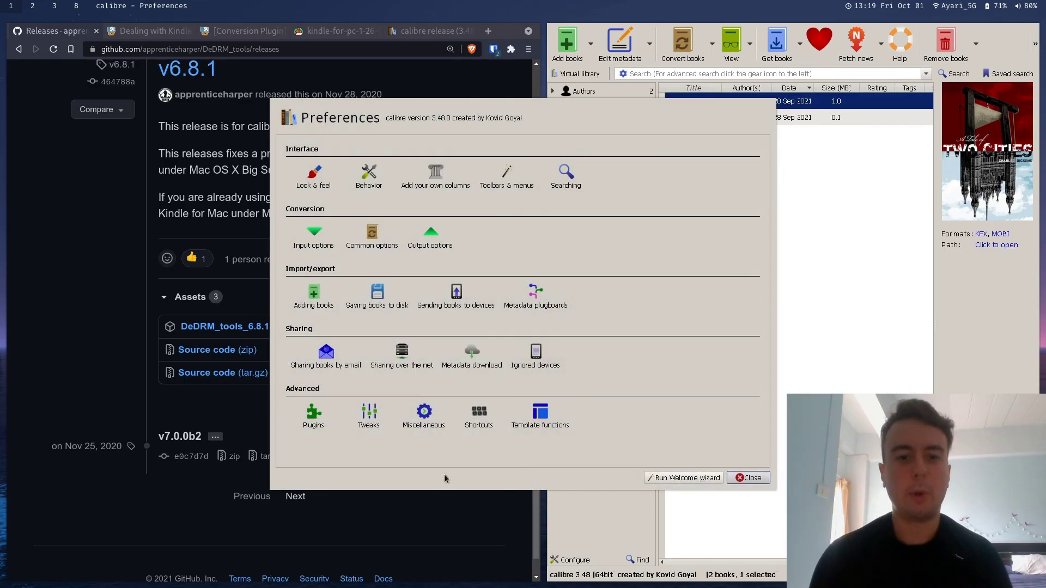
pyautogui.click(313, 417)
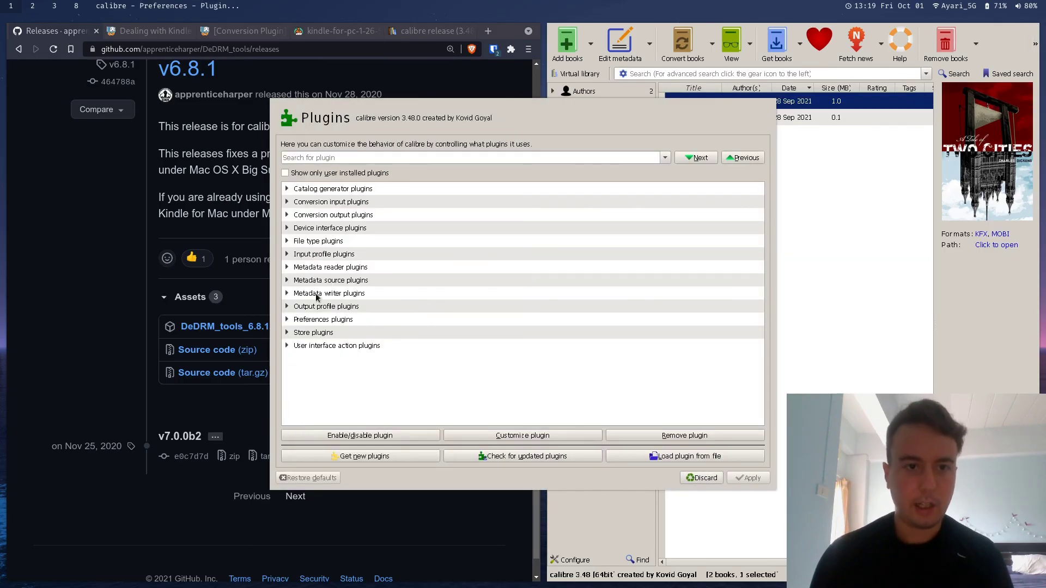
pyautogui.click(314, 173)
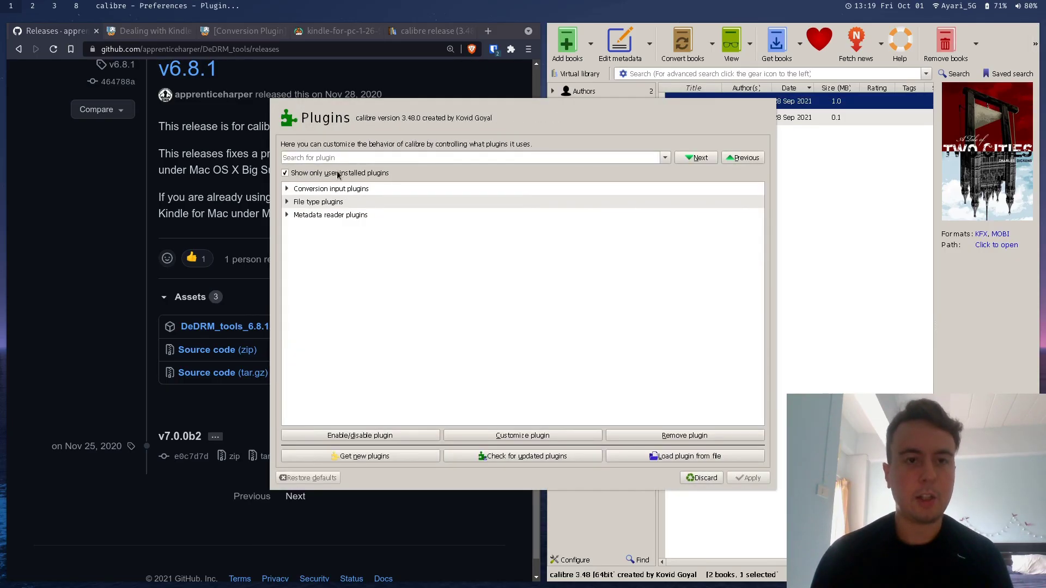
pyautogui.doubleClick(304, 204)
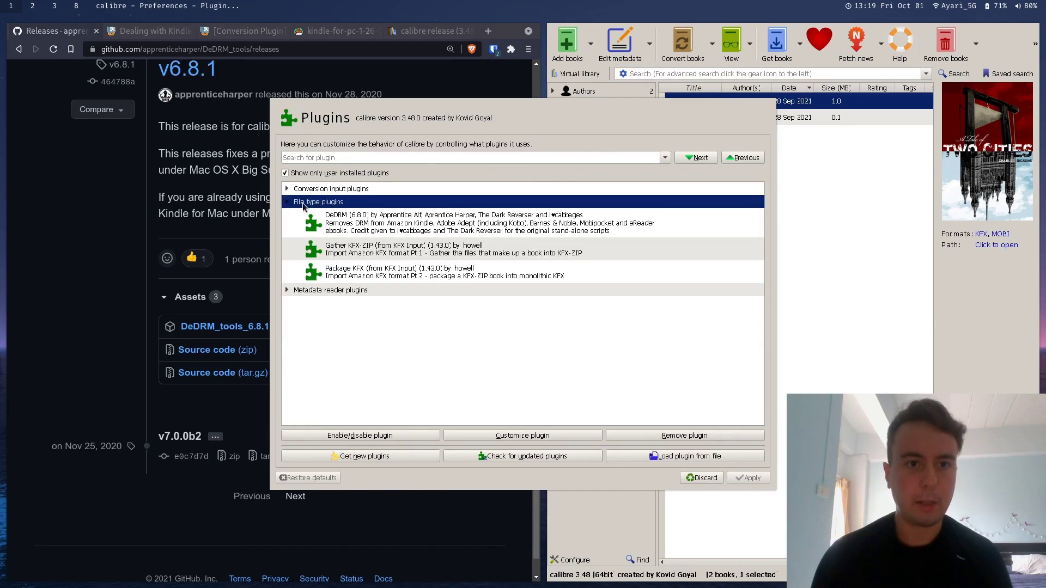
pyautogui.click(340, 225)
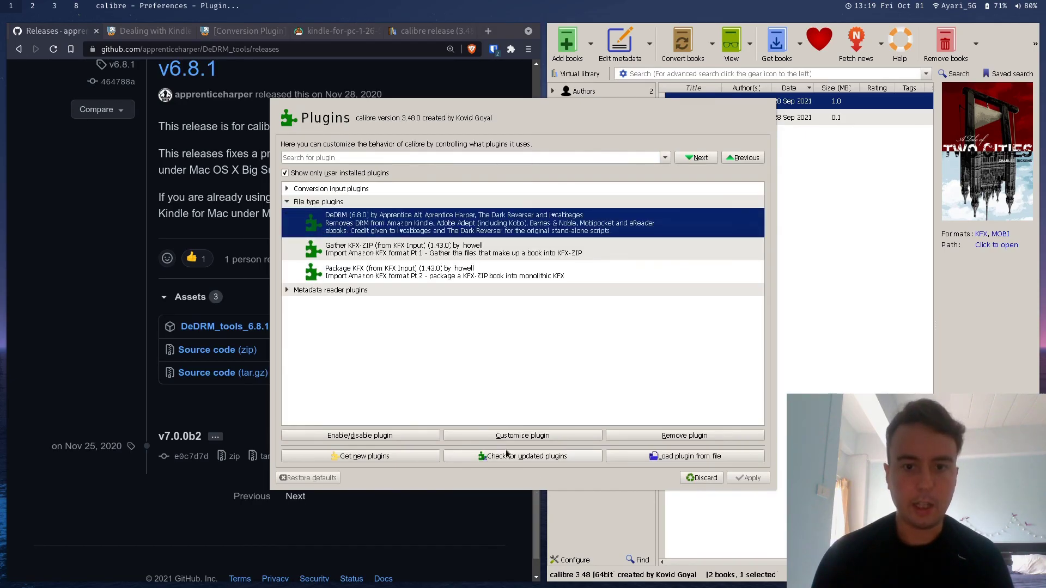
pyautogui.click(520, 435)
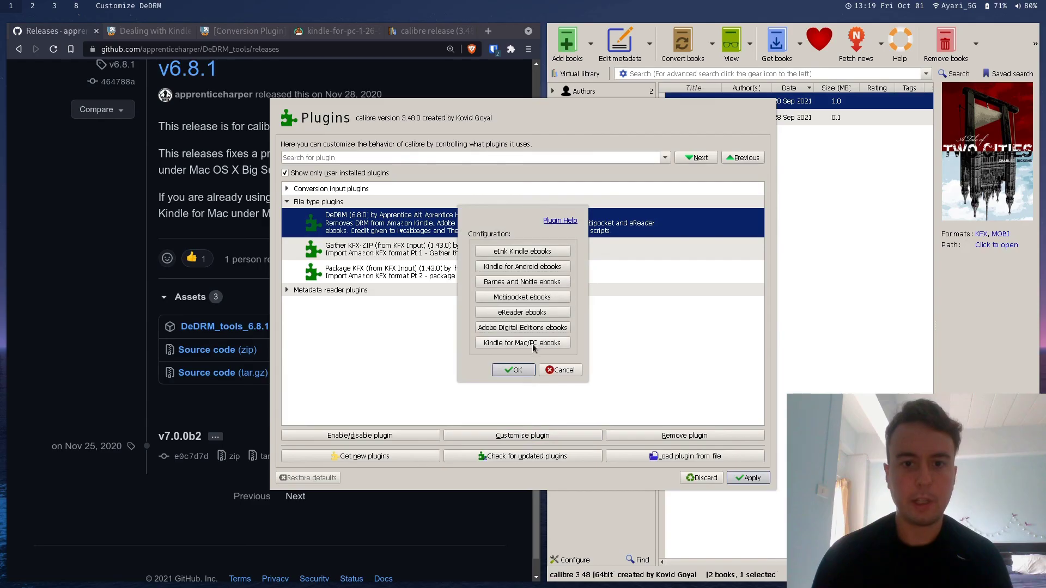
# Export the Kindle default_key to default_key.k4i and close the configuration windows
pyautogui.click(524, 343)
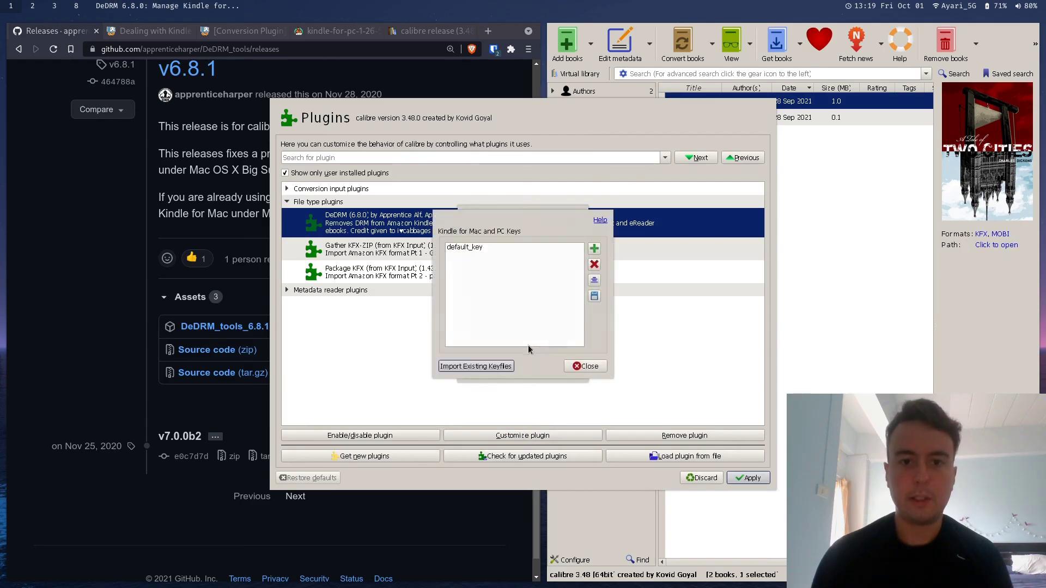
pyautogui.click(498, 252)
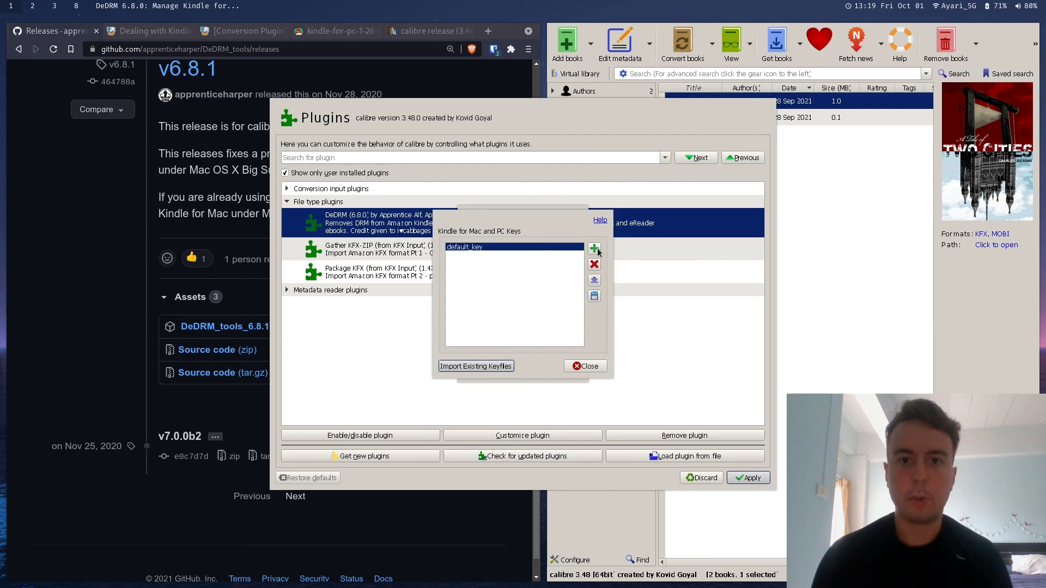
pyautogui.click(594, 297)
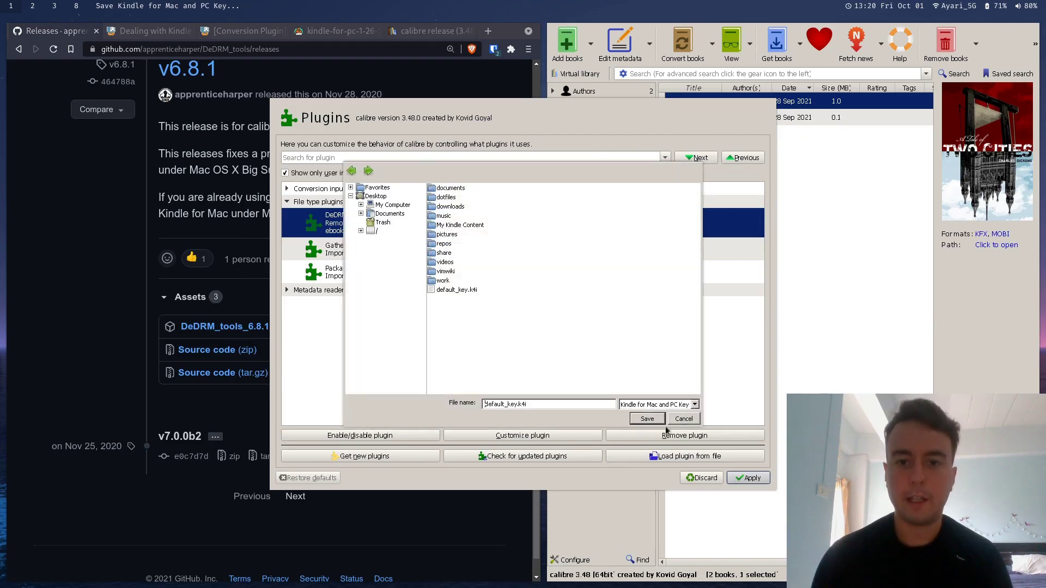
pyautogui.click(685, 418)
pyautogui.click(601, 370)
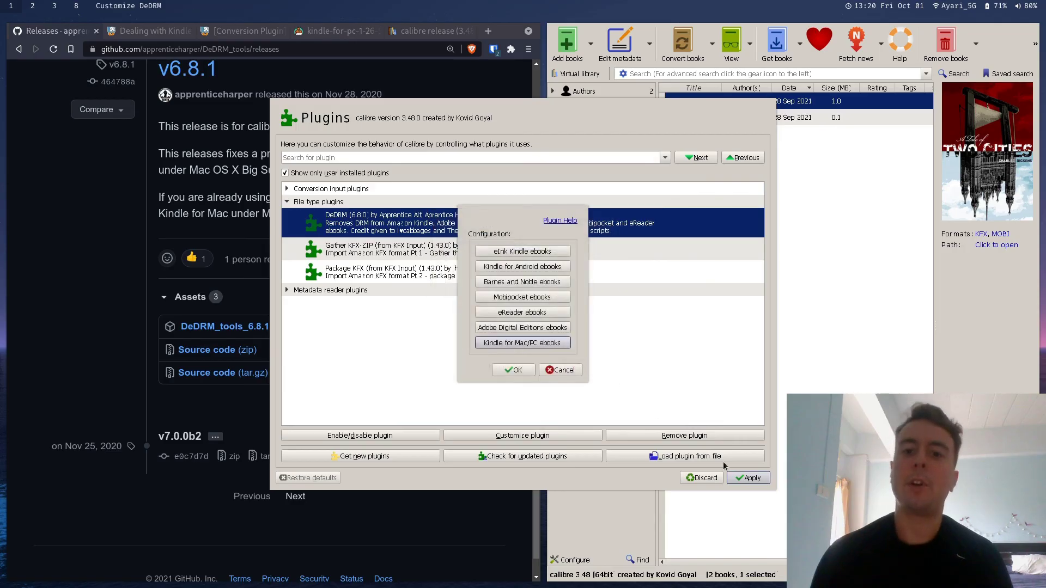
pyautogui.press('Escape')
pyautogui.press('Escape')
pyautogui.press('Escape')
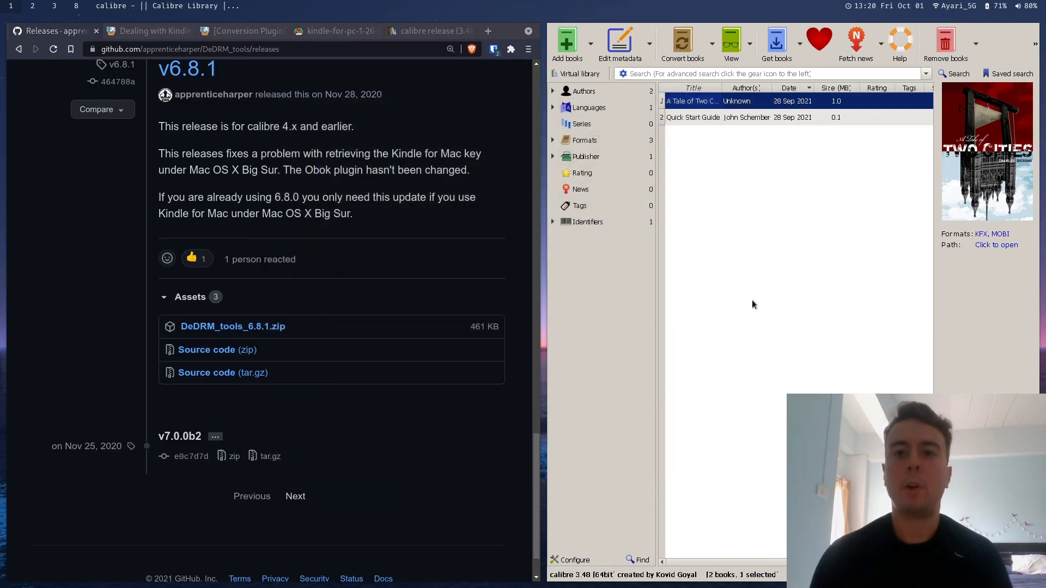
# Quit Wine calibre 3.48 and bring up native Calibre 5.27 on workspace 2
pyautogui.hotkey('ctrl', 'q')
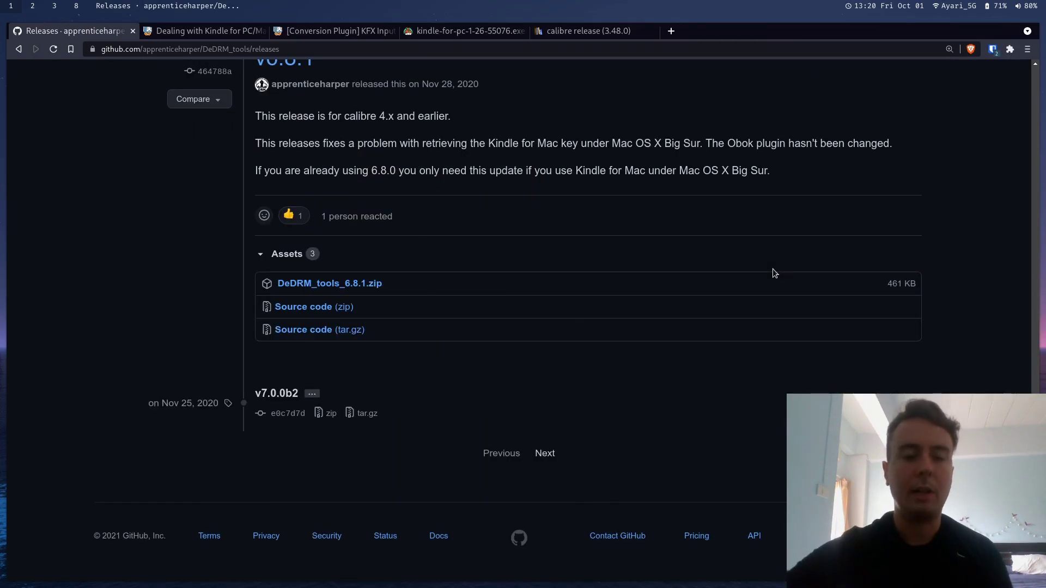
pyautogui.press('super+2')
pyautogui.press('super+3')
pyautogui.press('super+2')
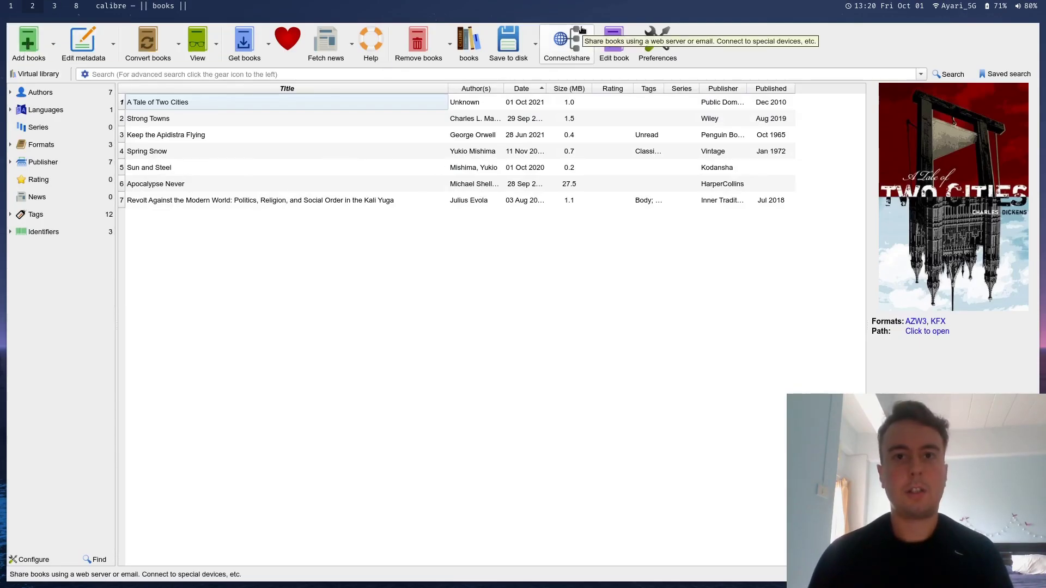
# Open the DeDRM 7.2.1 plugin's configuration from Preferences > Plugins, user-installed only
pyautogui.click(657, 42)
pyautogui.click(306, 424)
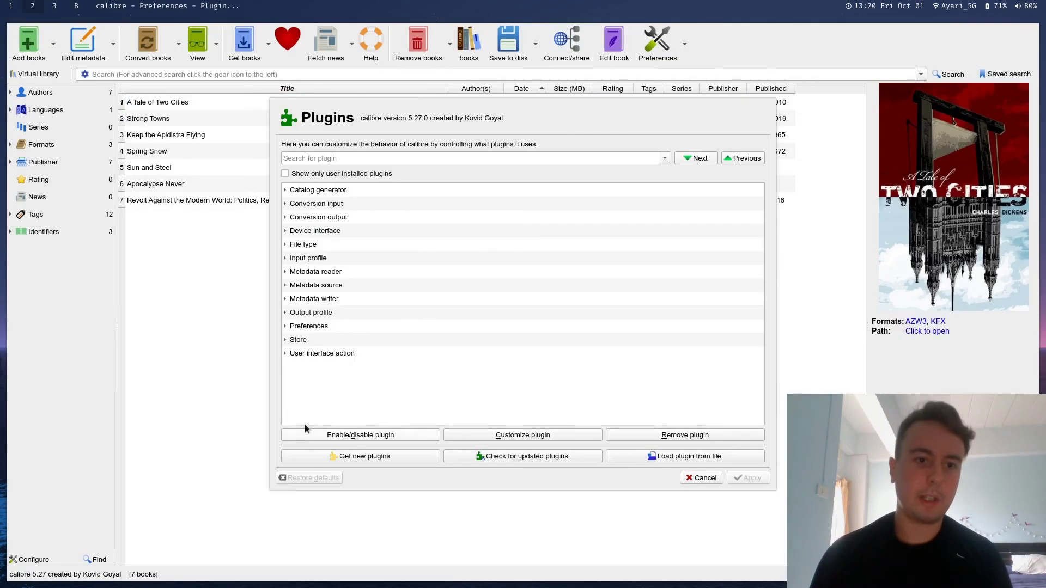
pyautogui.click(335, 174)
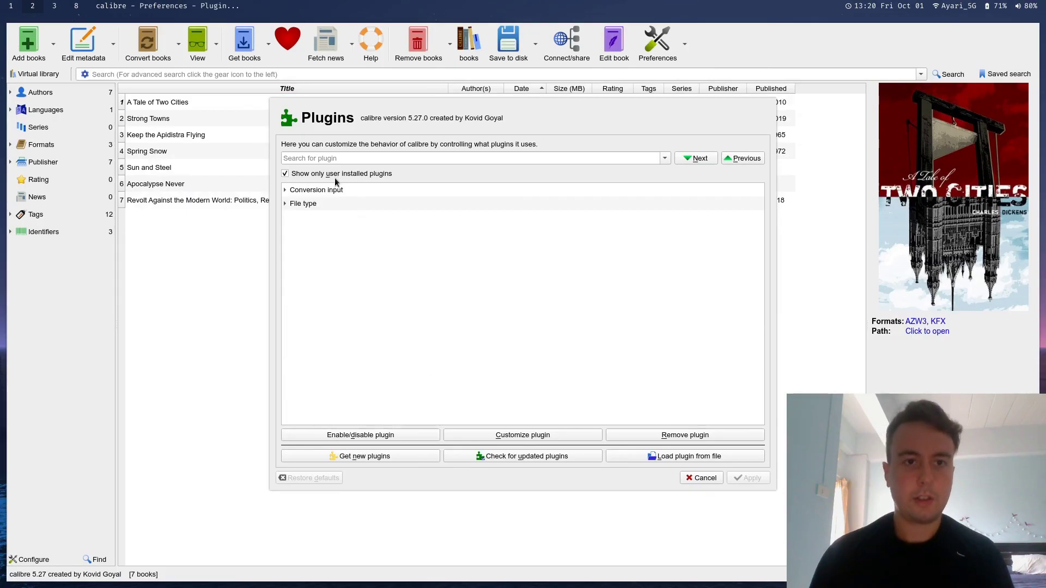
pyautogui.doubleClick(309, 203)
pyautogui.click(330, 226)
pyautogui.click(498, 434)
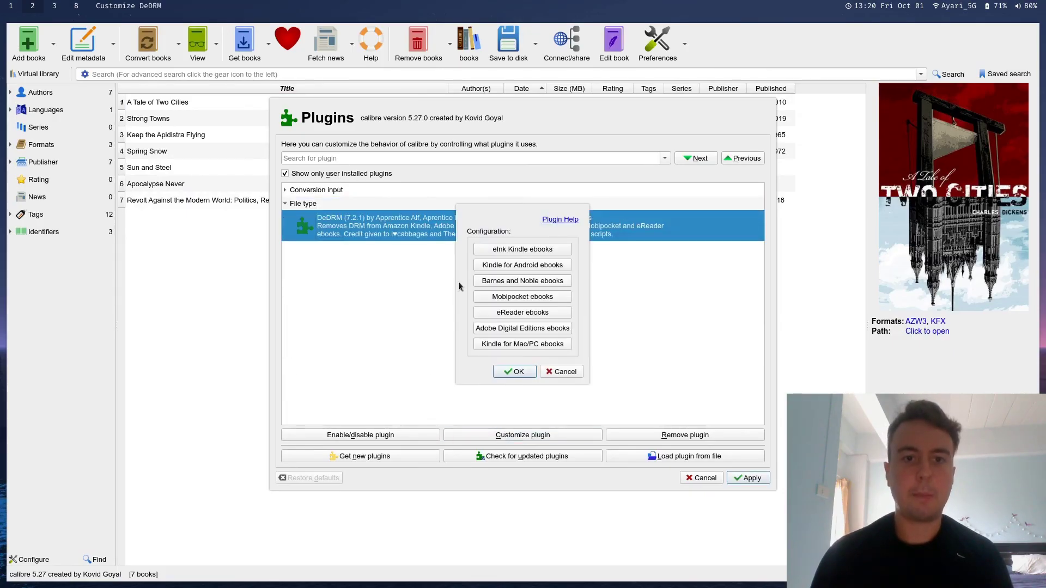
# Check the Kindle for Mac/PC keys, cancel importing default_key.k4i, and close the list
pyautogui.click(525, 343)
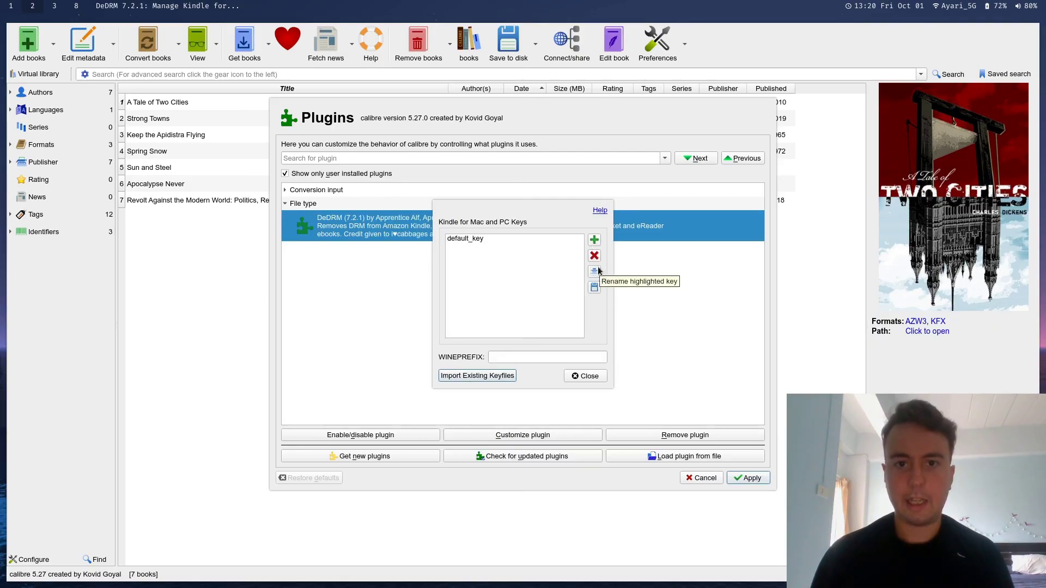
pyautogui.click(481, 377)
pyautogui.click(436, 280)
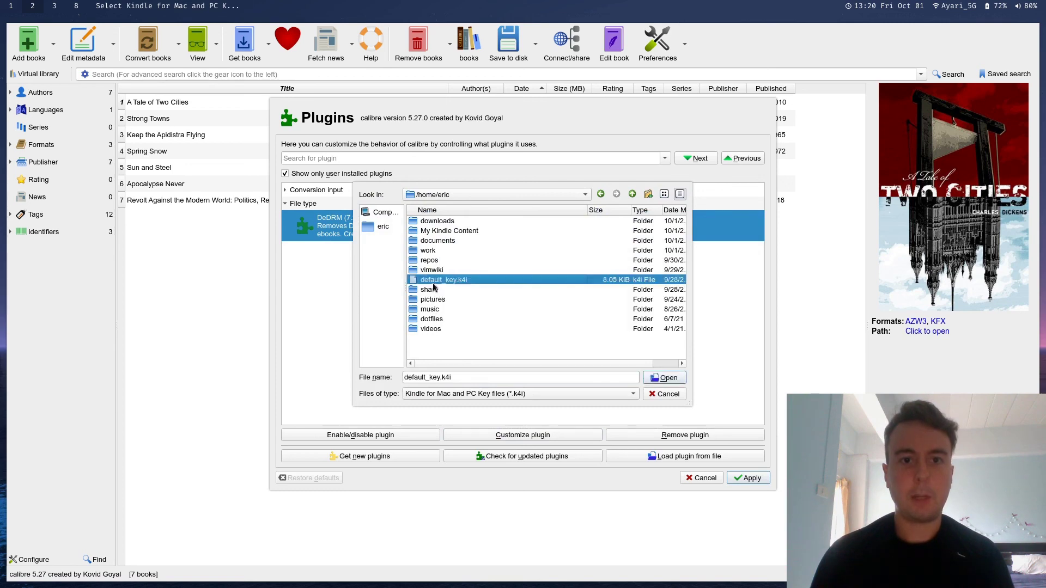
pyautogui.click(675, 397)
pyautogui.click(584, 376)
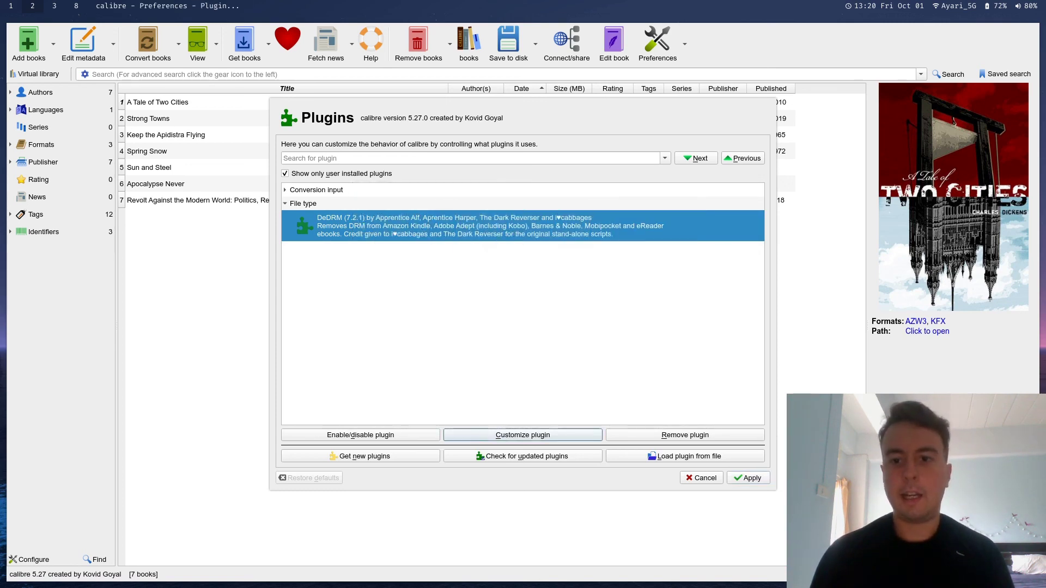
# Apply the plugin settings and close Preferences to return to the 7-book library
pyautogui.click(752, 482)
pyautogui.click(748, 478)
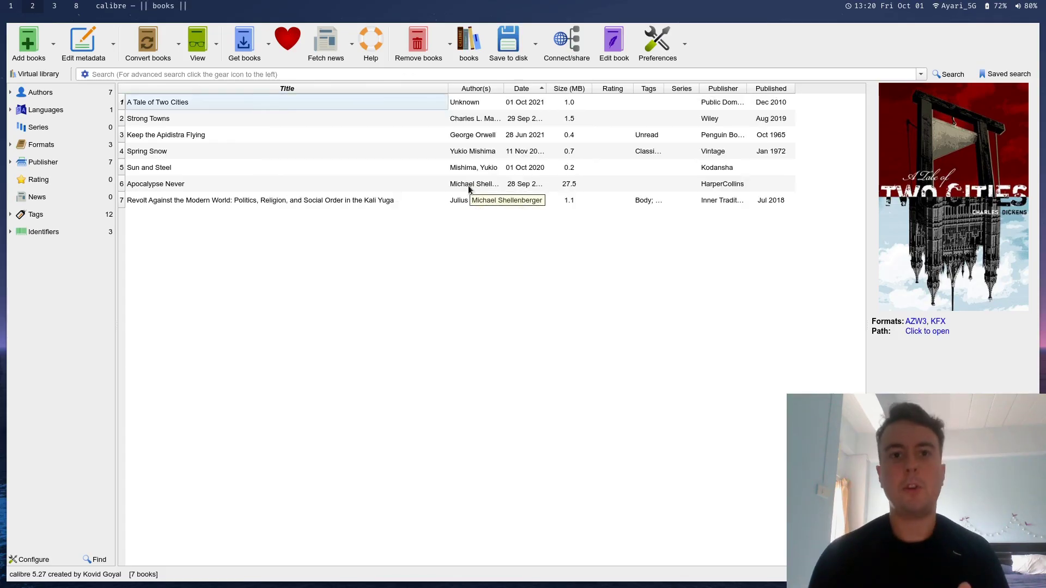